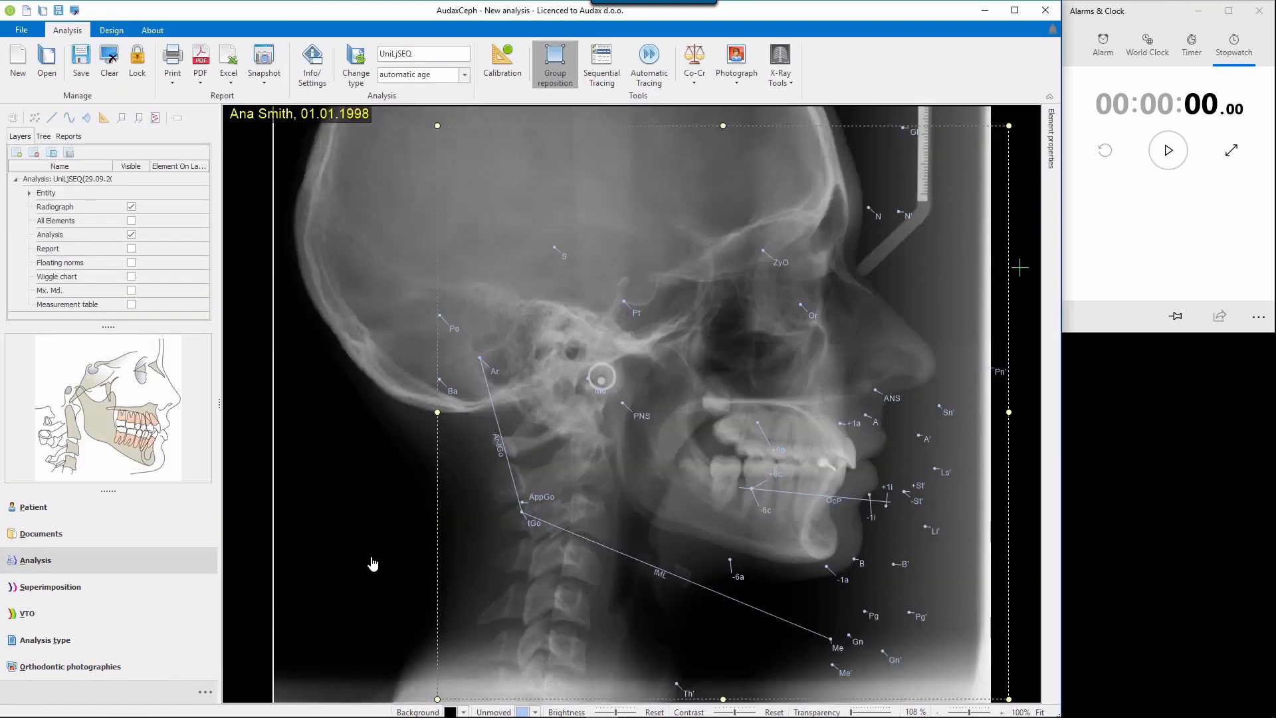
Step: Start the stopwatch and resize the landmark group so that its points fit the skull on the radiograph
left_click(1169, 152)
left_click_drag(438, 125, 544, 183)
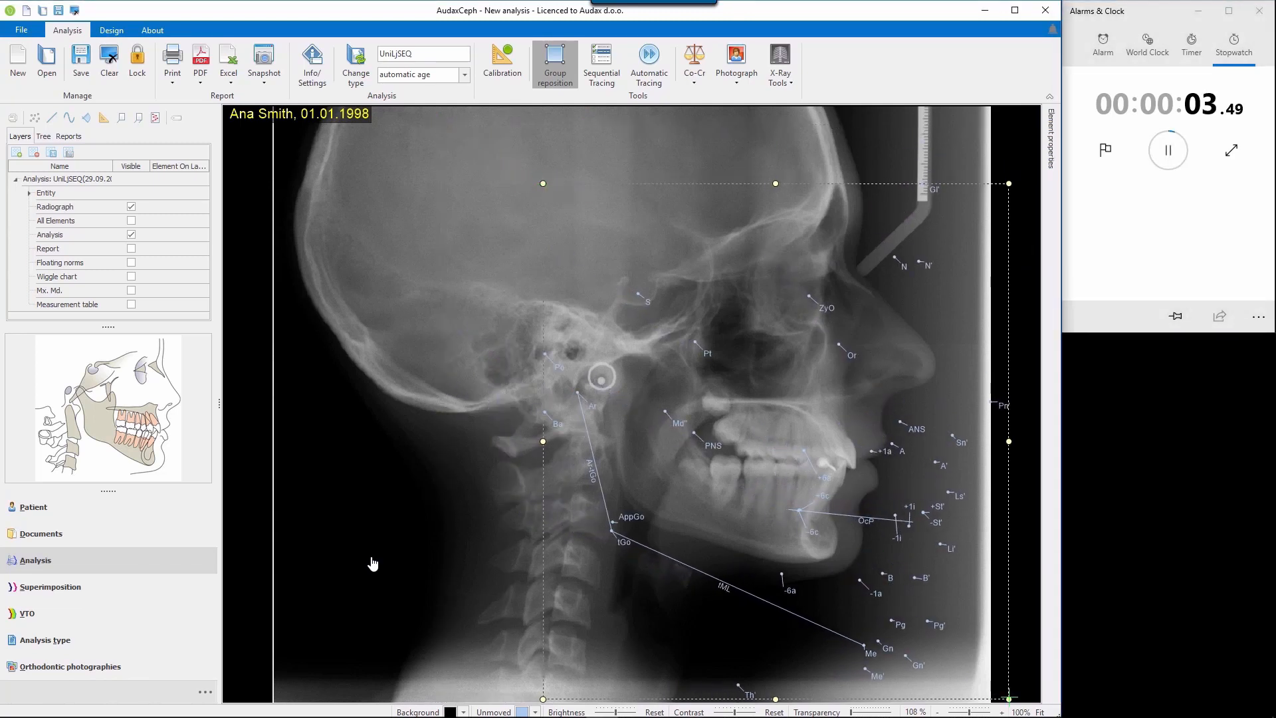
left_click_drag(1009, 700, 942, 606)
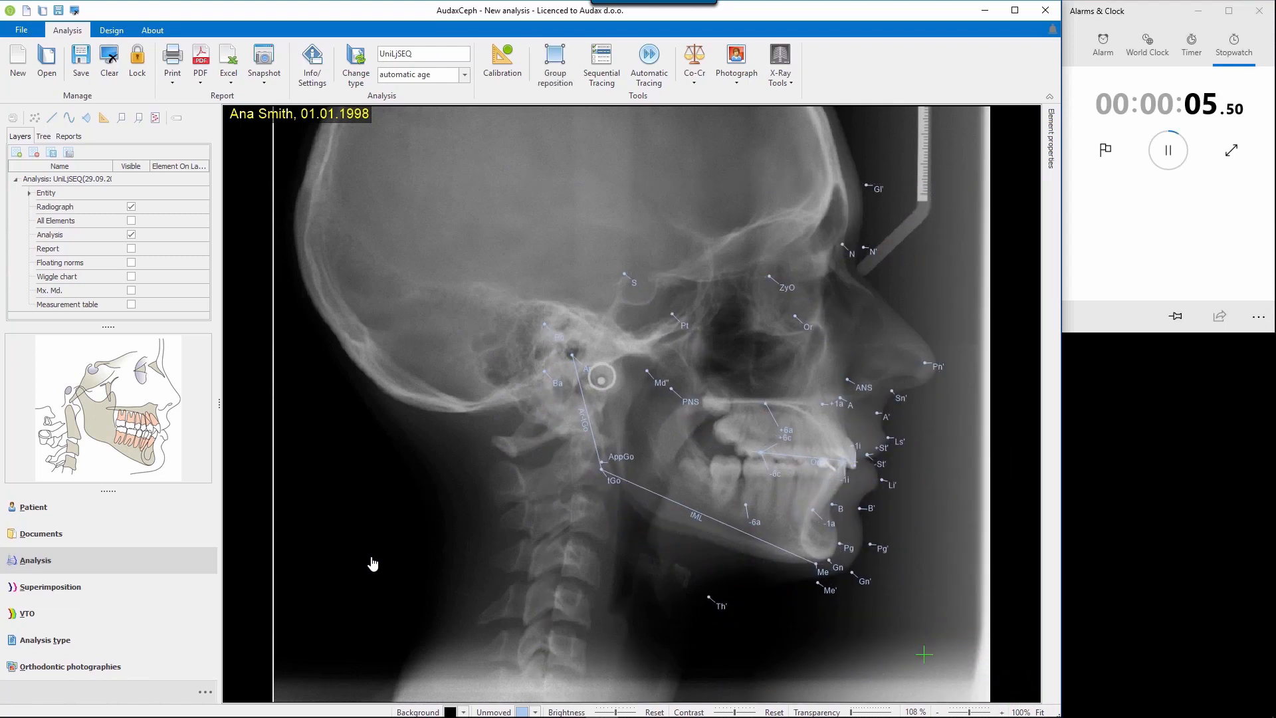
Step: Move individual landmarks, including S, Pt, ZyO, Or and N, onto their anatomical positions on the radiograph
left_click_drag(632, 282, 704, 345)
left_click_drag(787, 287, 811, 345)
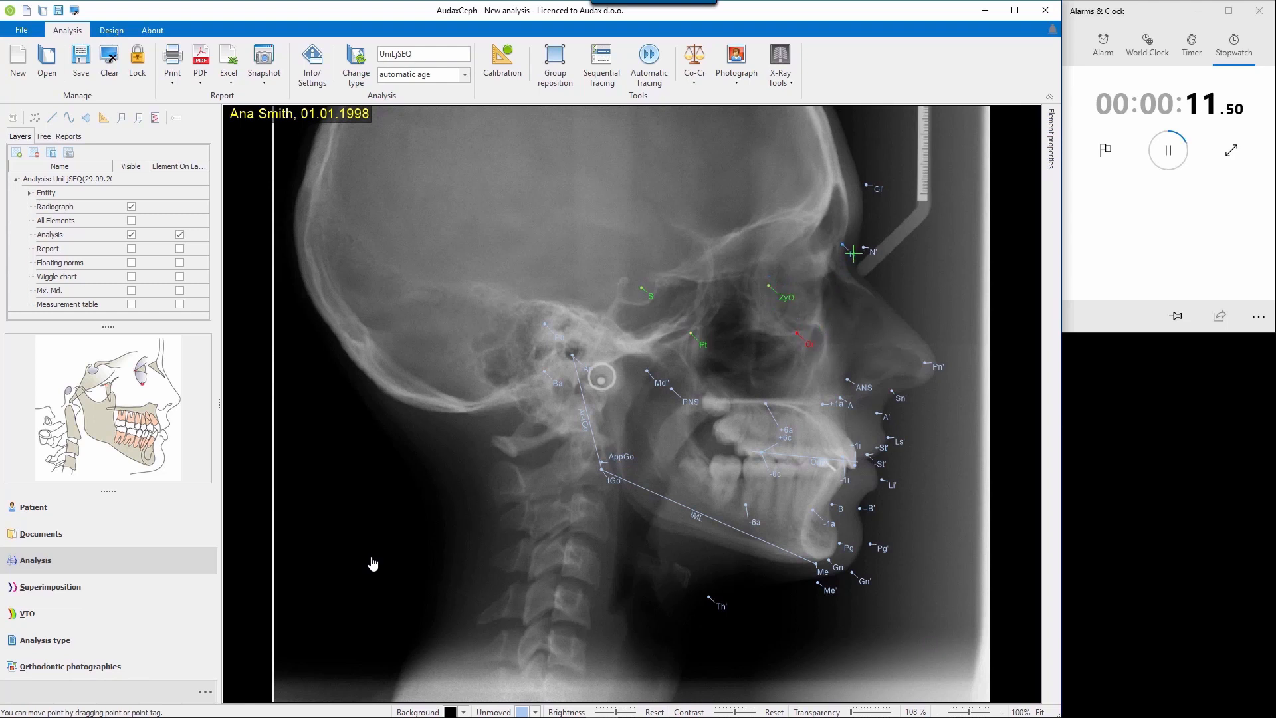
left_click_drag(853, 254, 866, 264)
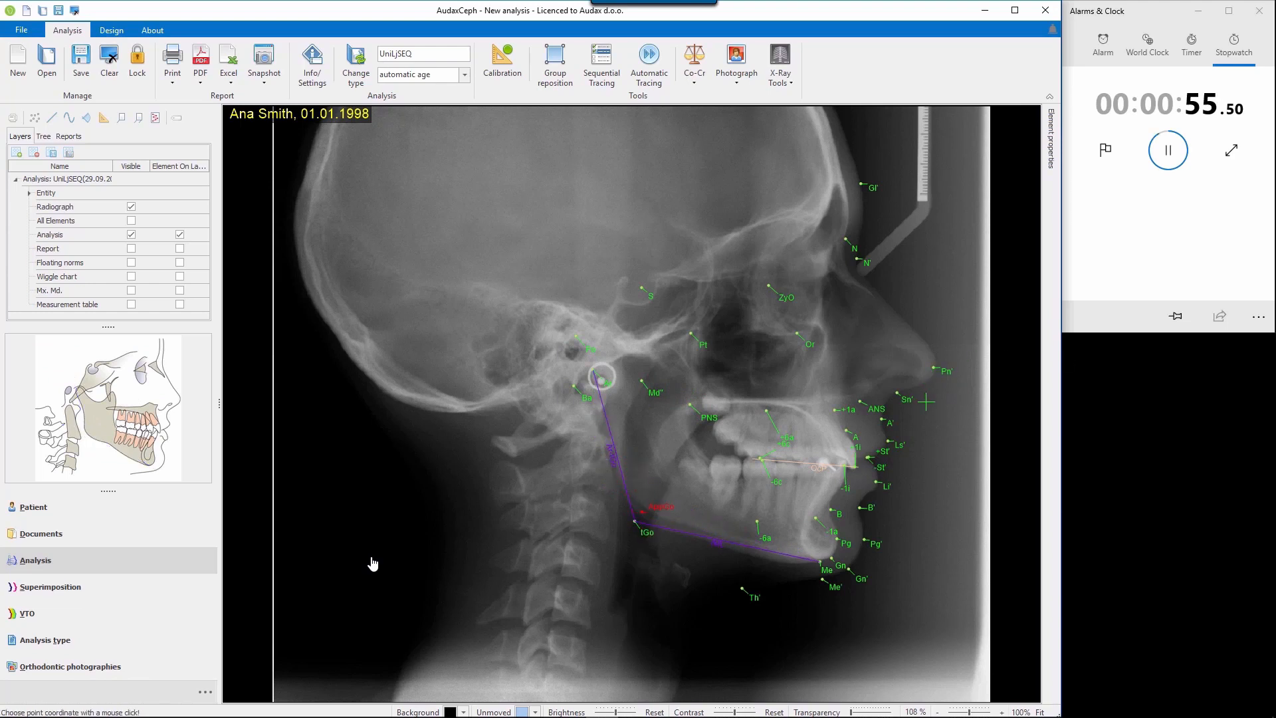
Step: Stop the stopwatch, finish placing the landmarks and make the Report layer visible over the radiograph
left_click(1173, 152)
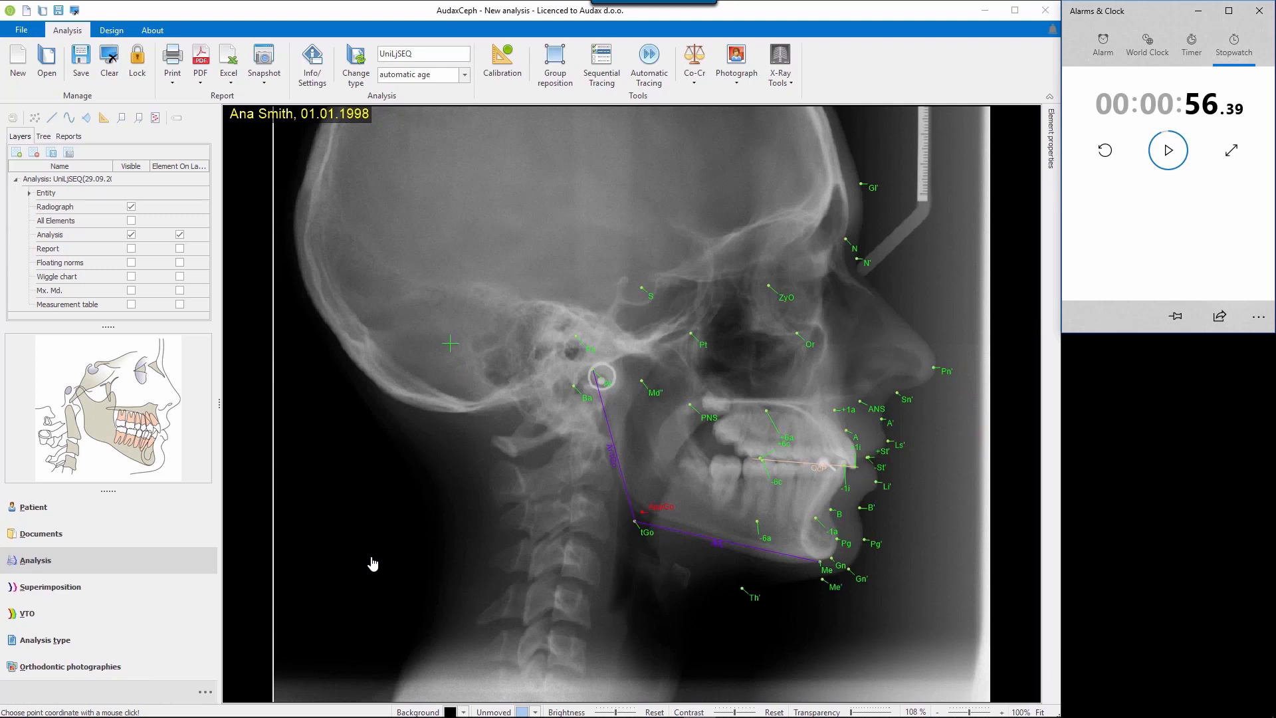
left_click(774, 297)
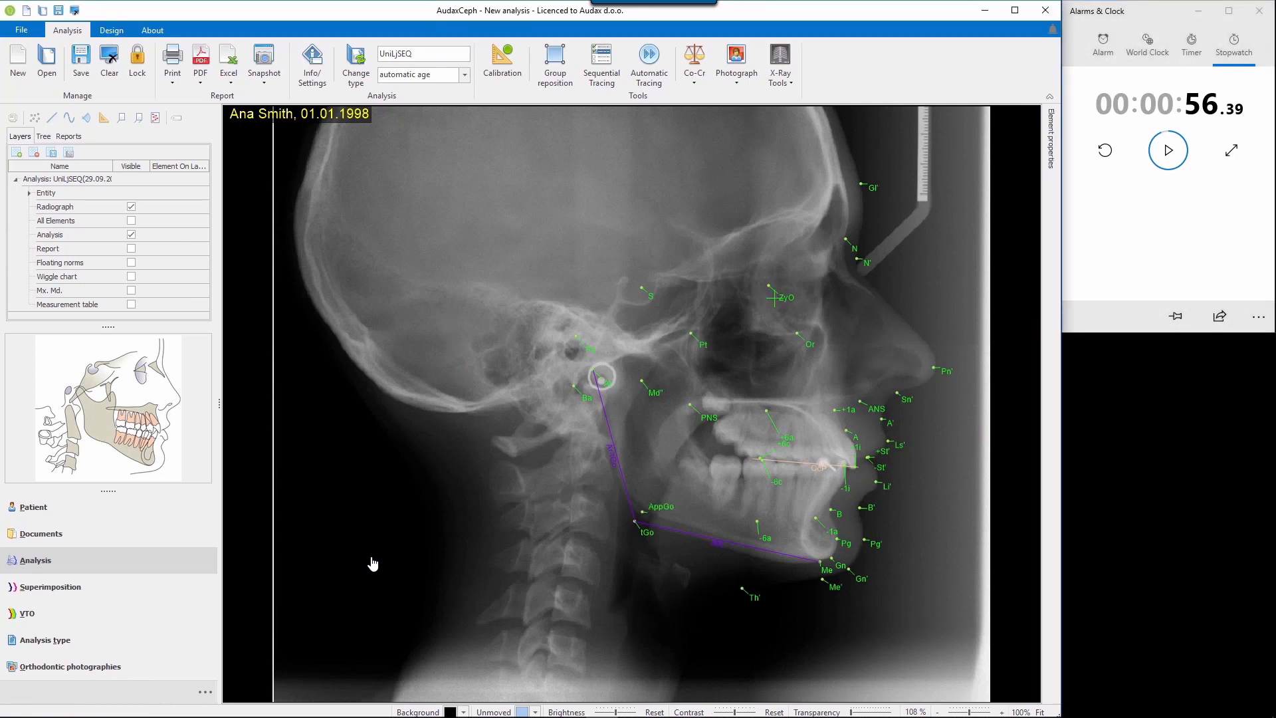
left_click(131, 248)
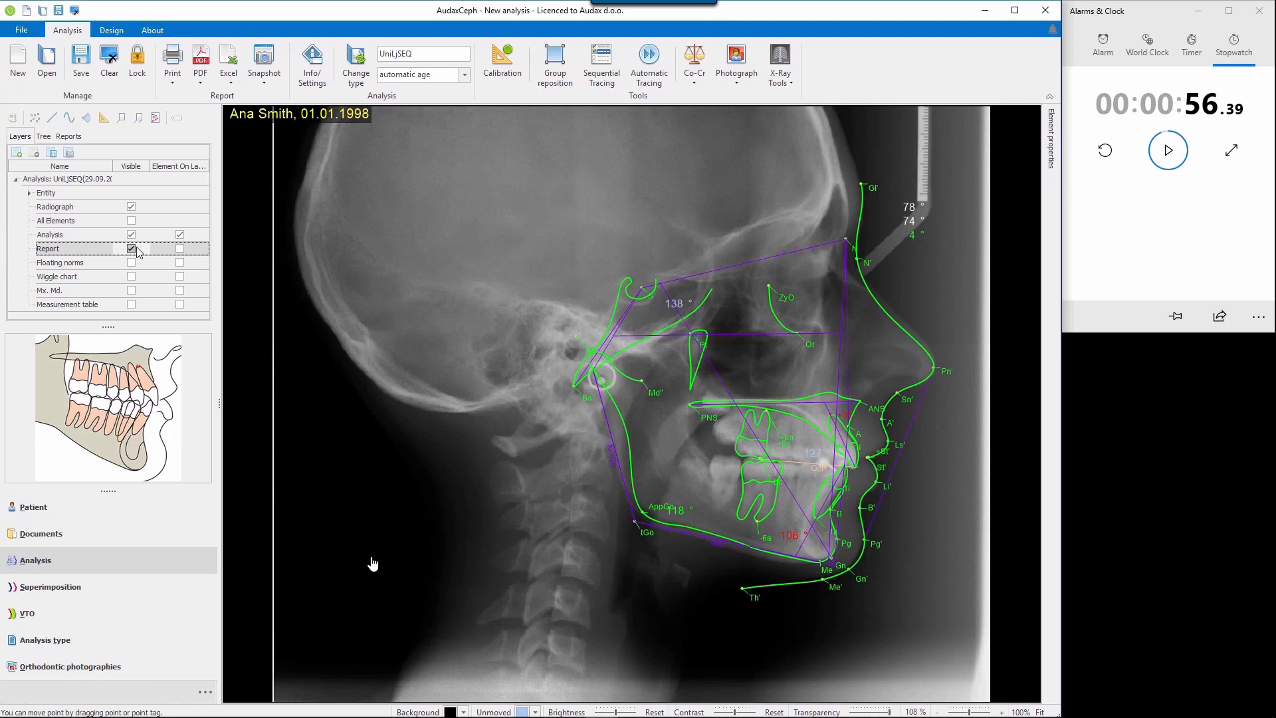
Step: Clear the current analysis without saving its changes and open the patient's documents
left_click(111, 73)
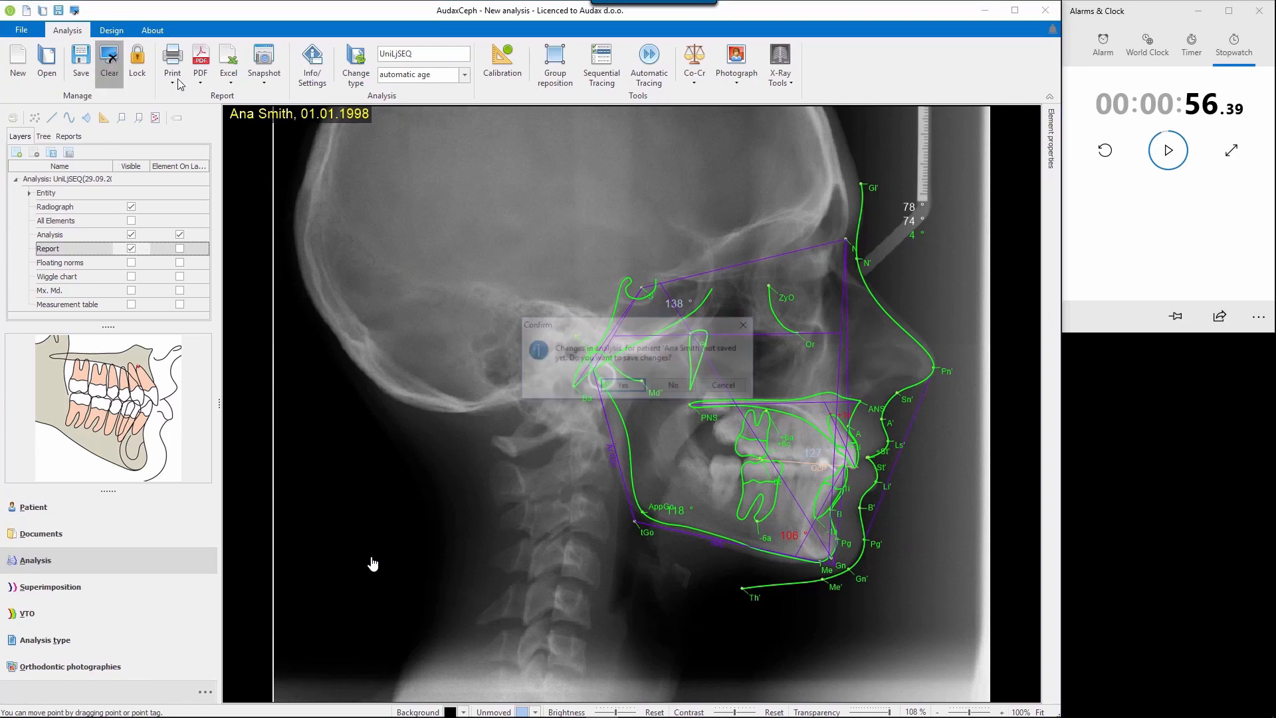
left_click(676, 386)
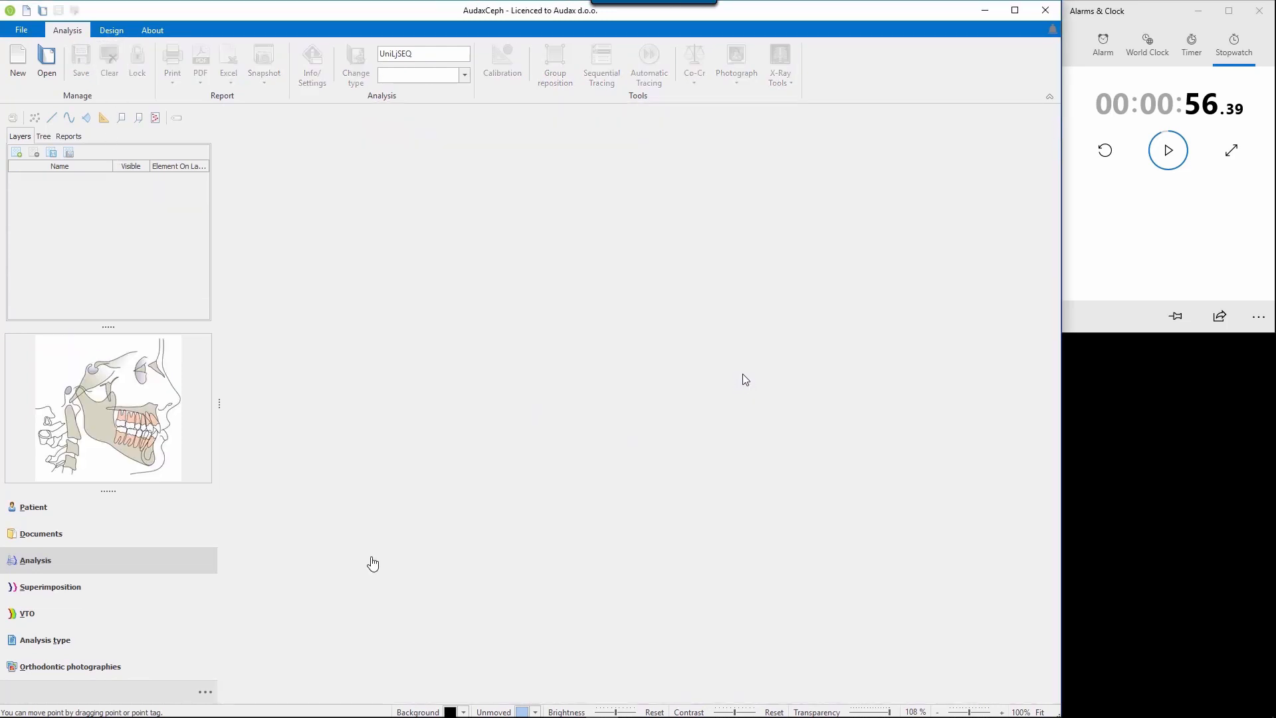
left_click(62, 532)
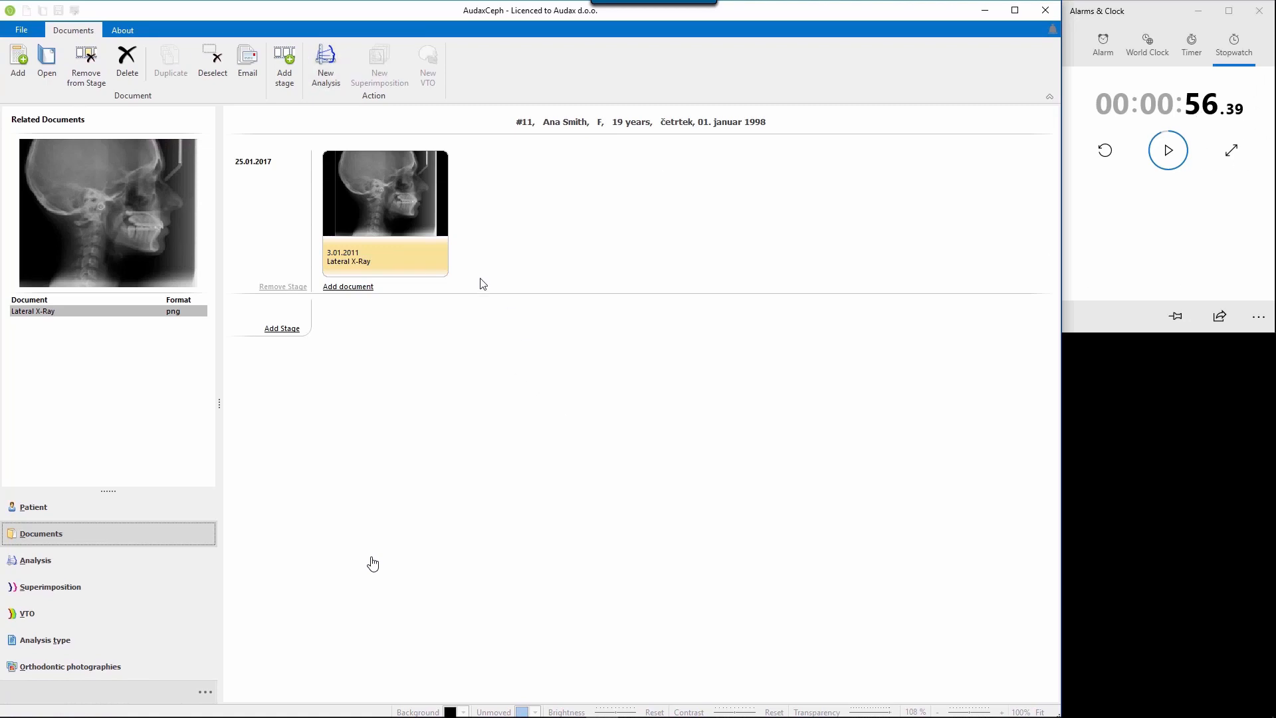
Step: Switch to the tracingSpeed.xlsx workbook in Excel and enter 56 seconds for manual concurrent in C4
mouse_move(604, 716)
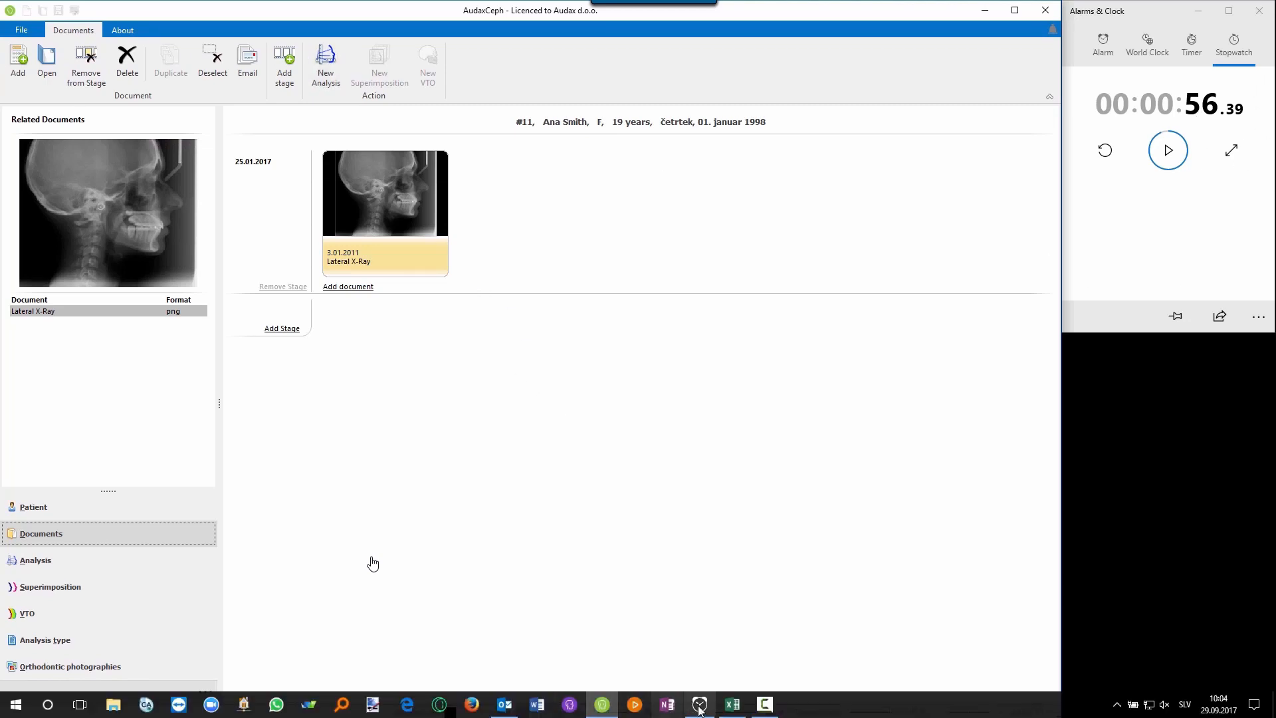
left_click(730, 705)
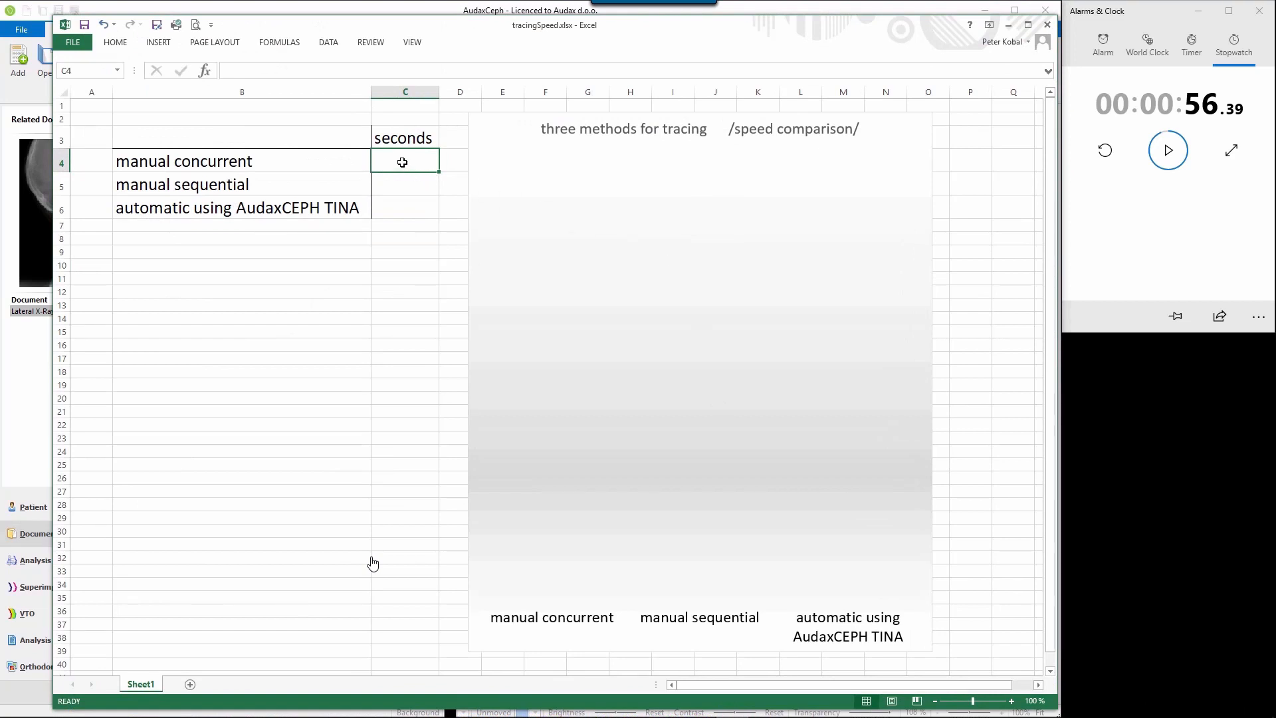
type("56")
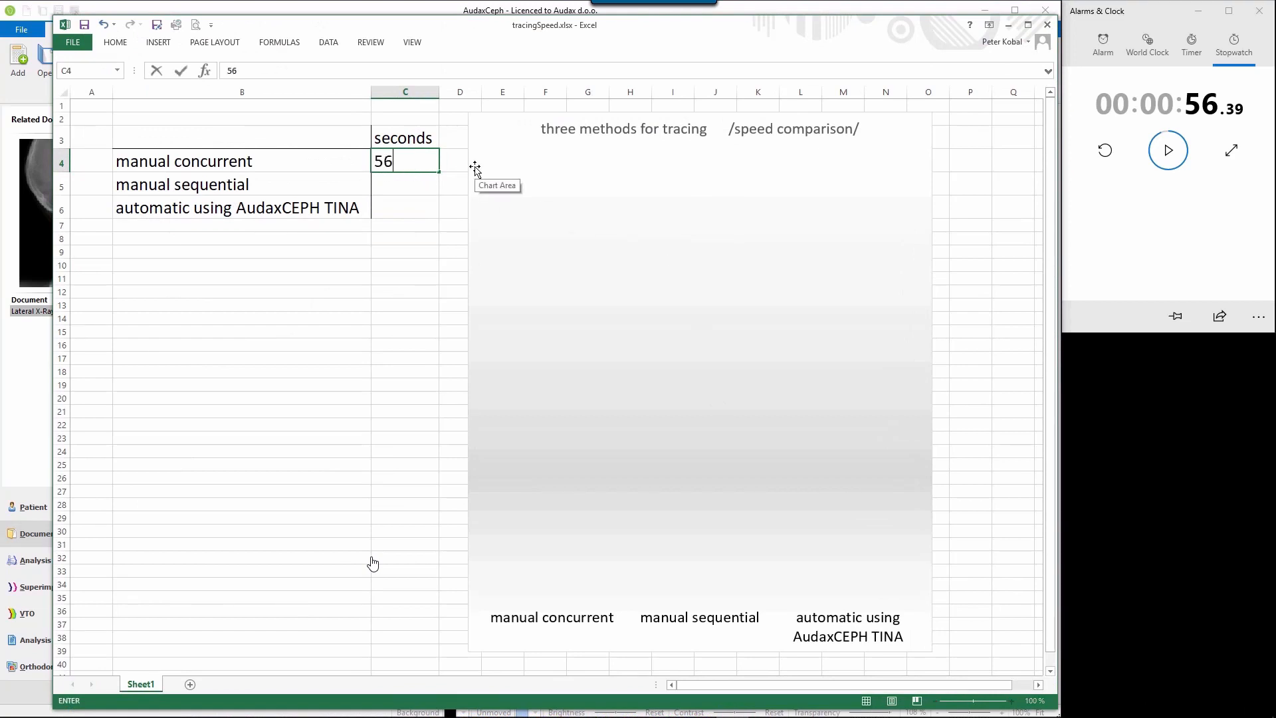
key("Return")
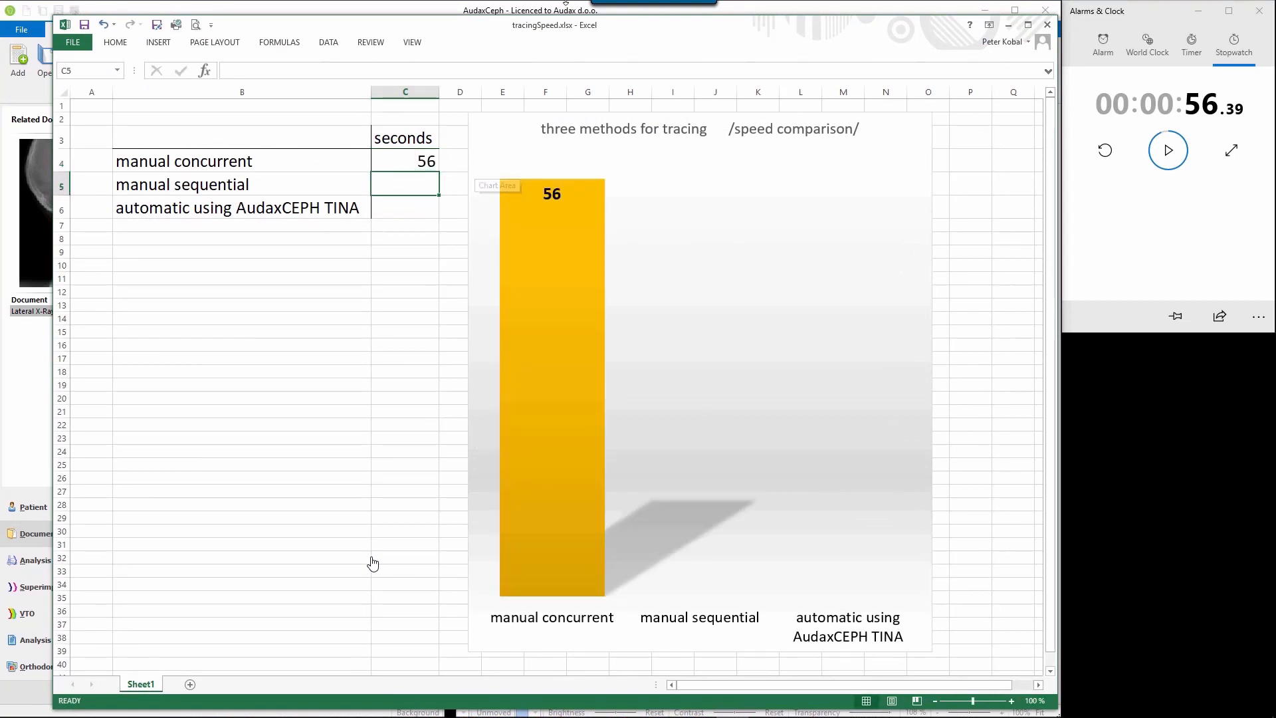
Step: Switch back to AudaxCeph, create a new analysis from the lateral X-ray and reset the stopwatch
left_click(542, 8)
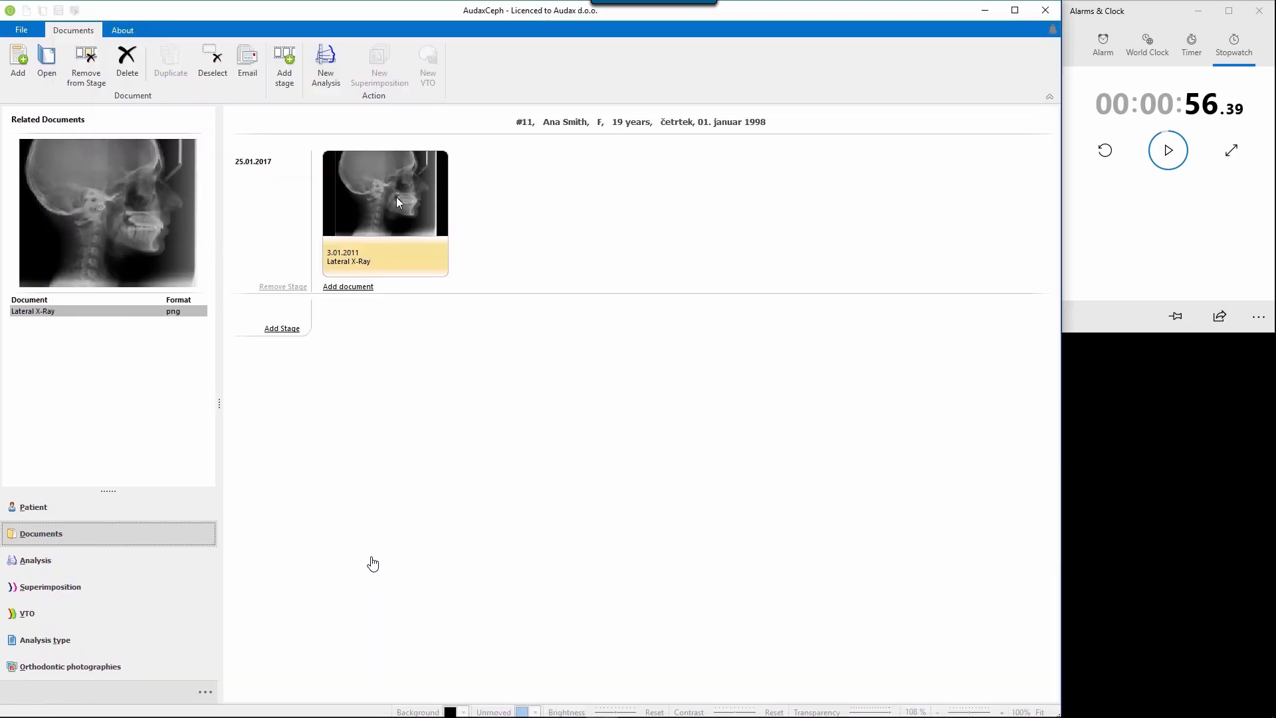
left_click(326, 63)
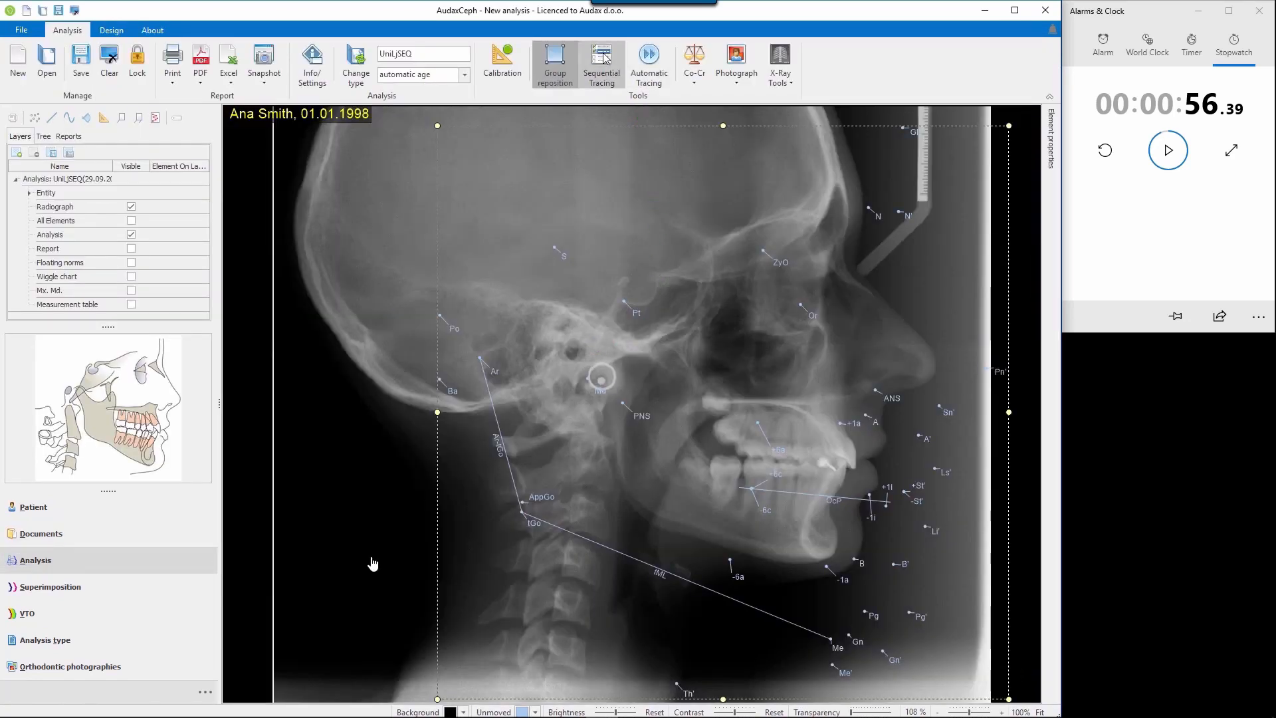
left_click(1105, 150)
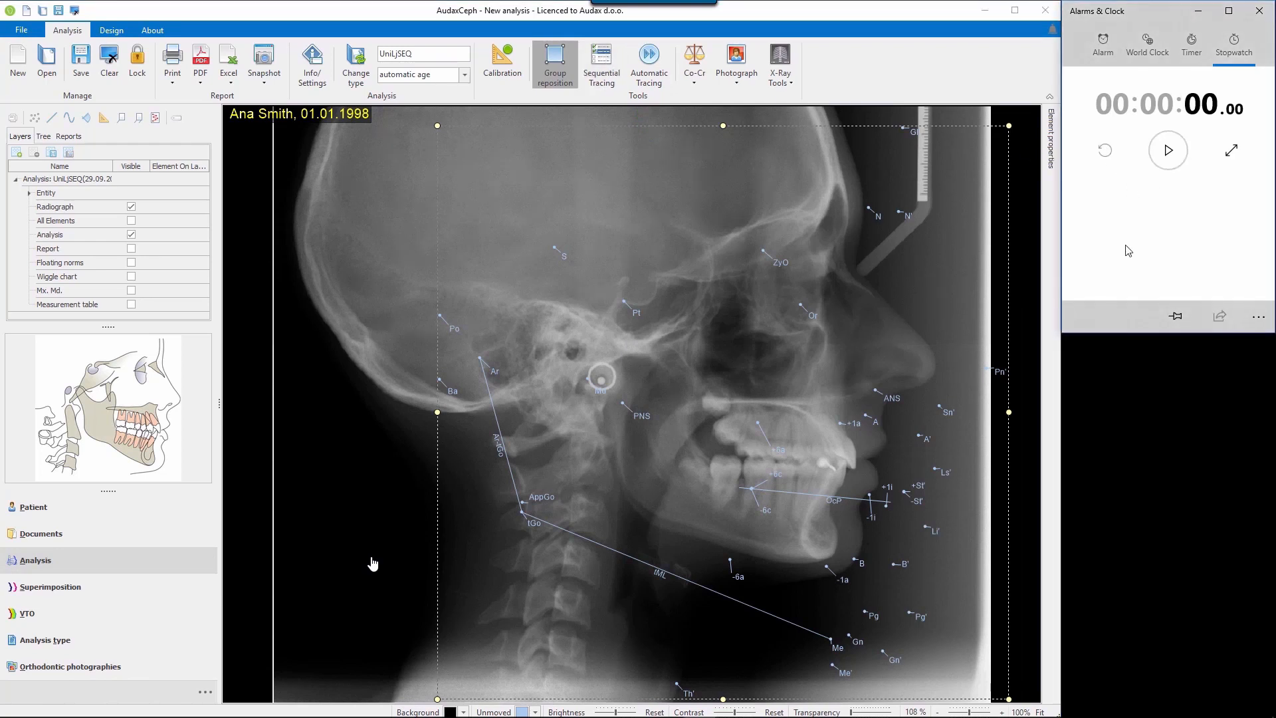
Step: Start the stopwatch and begin a Sequential Tracing run at the Sella Turcica landmark
left_click(1169, 152)
left_click(605, 67)
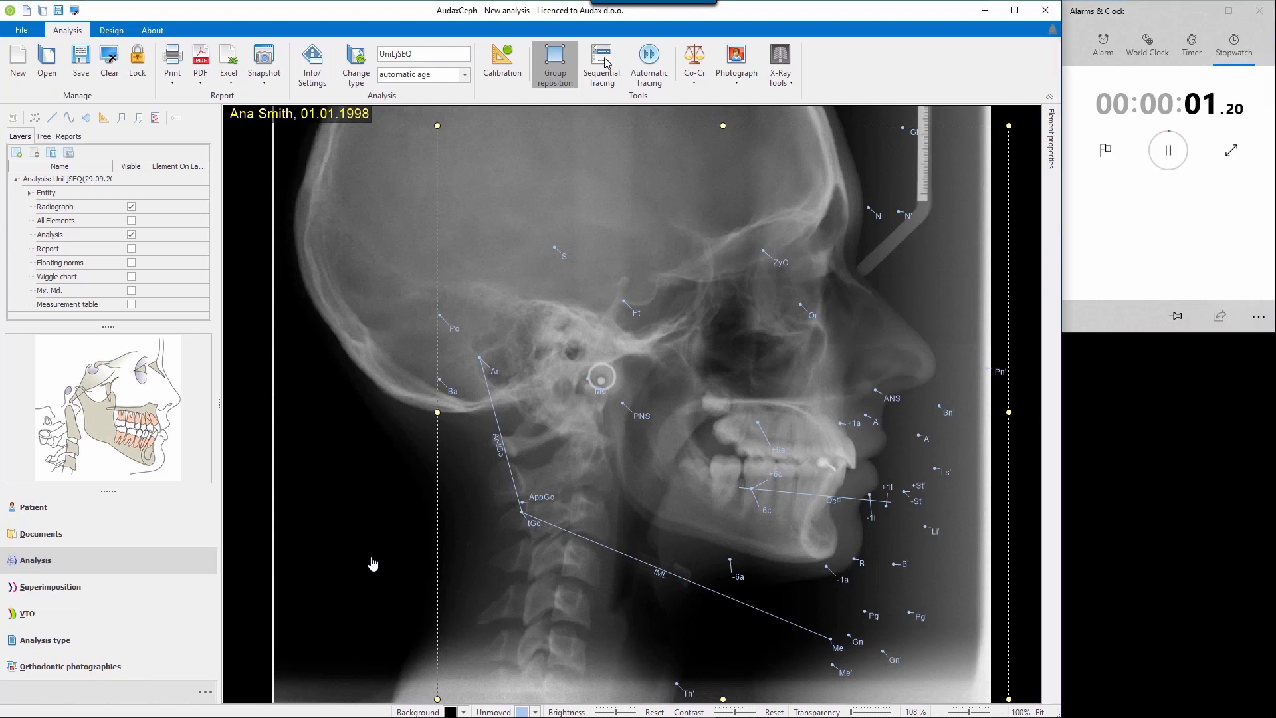
left_click(17, 33)
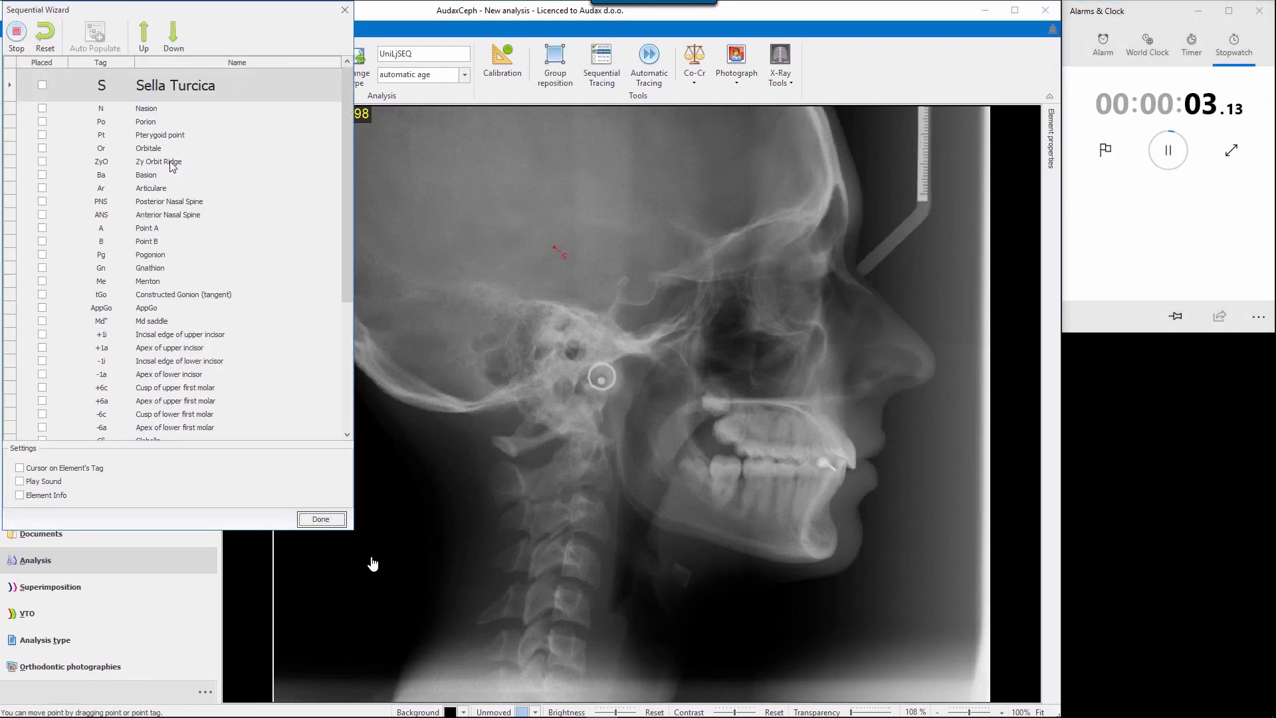
Step: Place the Sella Turcica, Nasion, Porion, Pterygoid point, Orbitale, Zy Orbit Ridge, Basion and Articulare landmarks on the radiograph
left_click(637, 291)
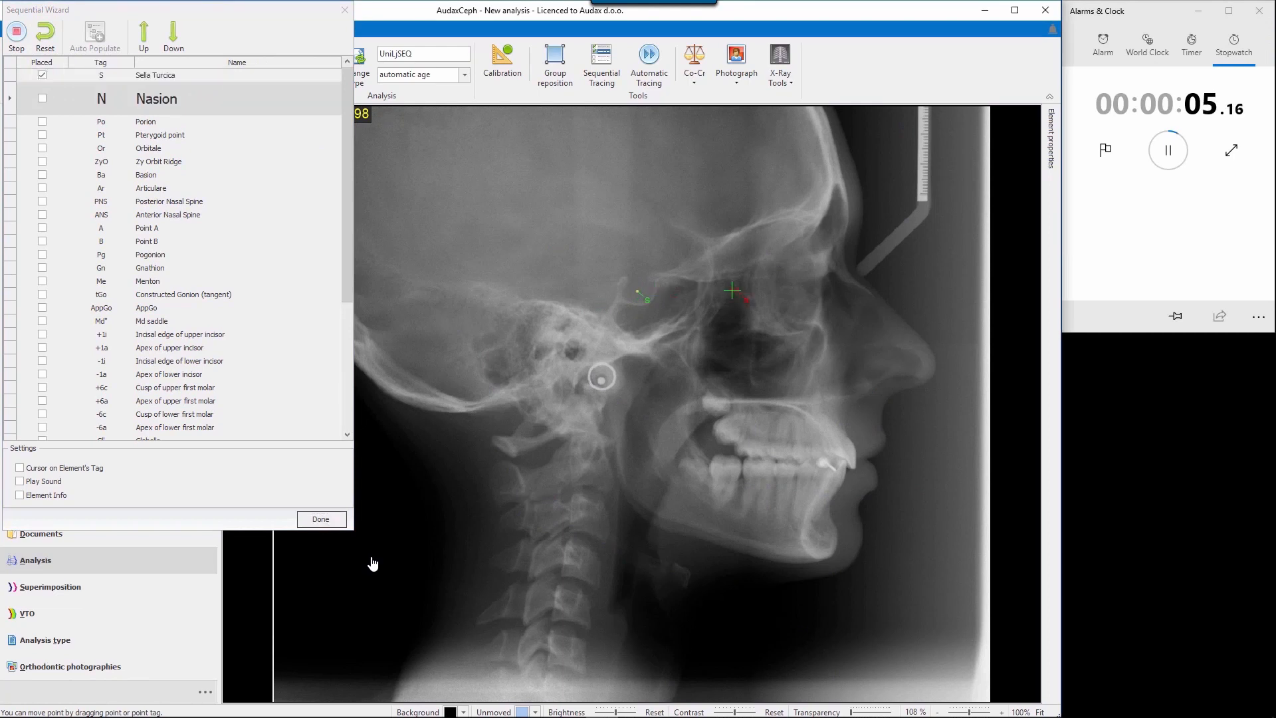
left_click(846, 239)
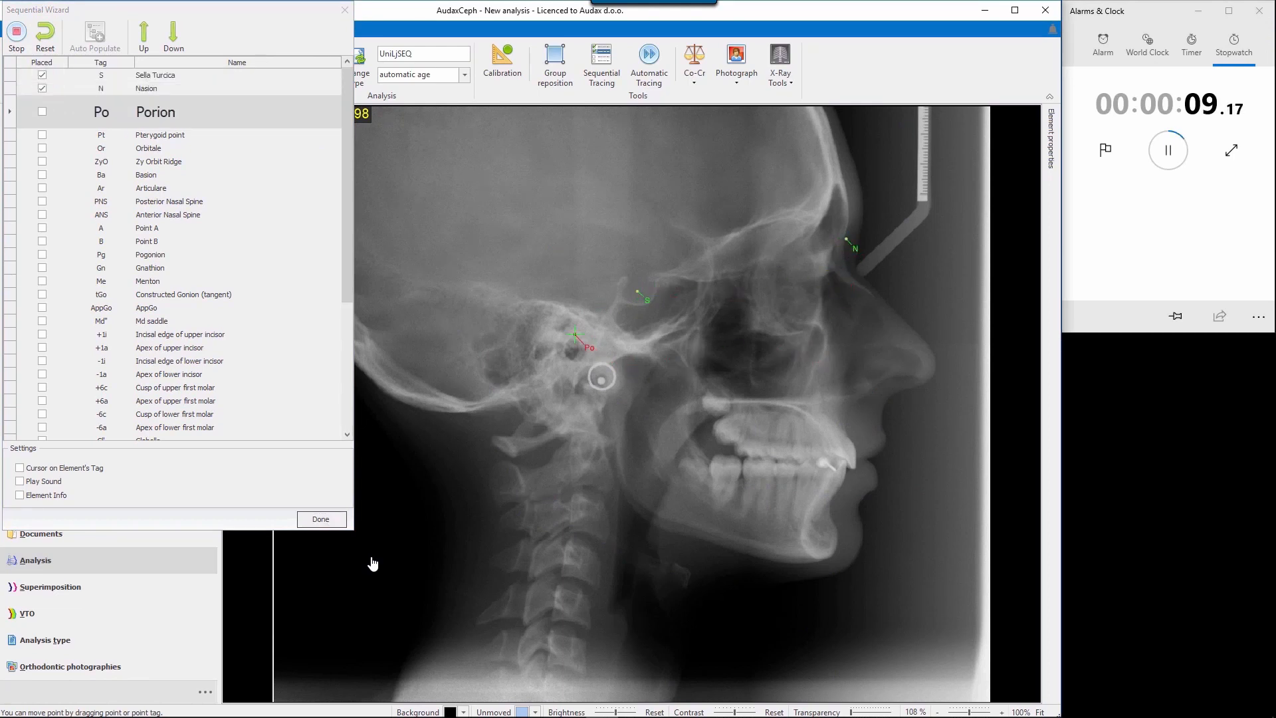
left_click(575, 335)
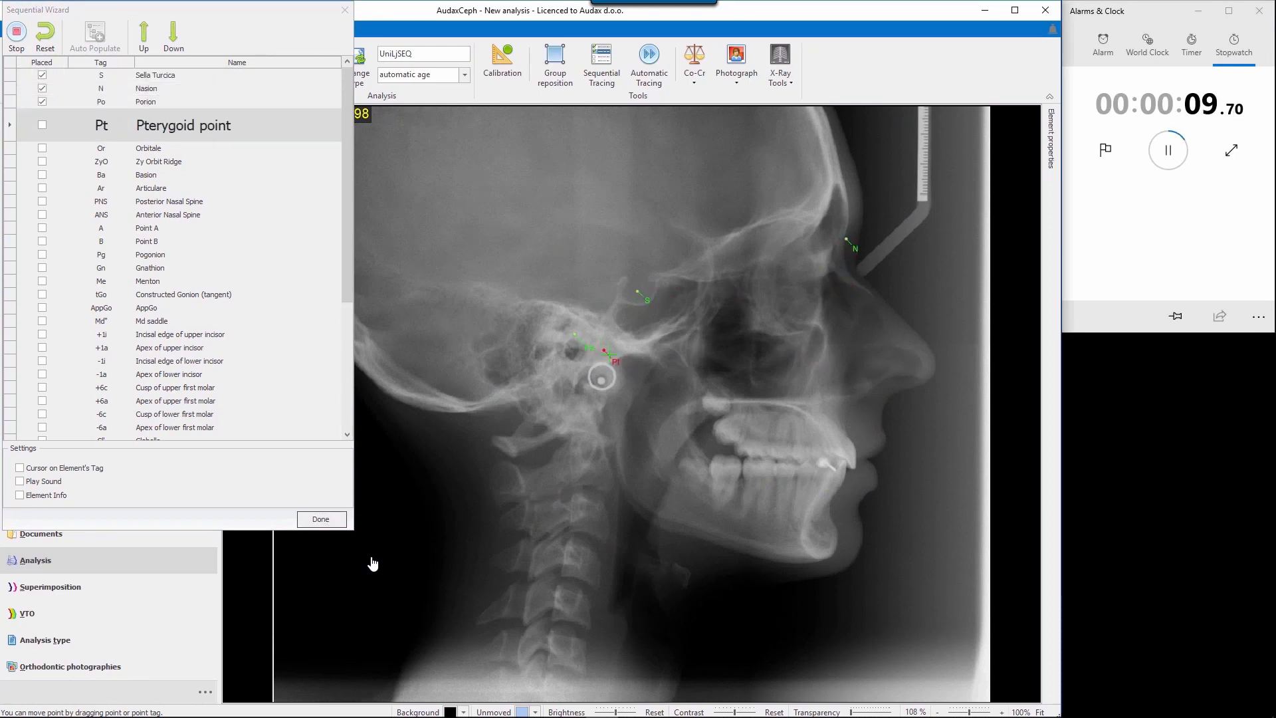
left_click(694, 337)
left_click(798, 336)
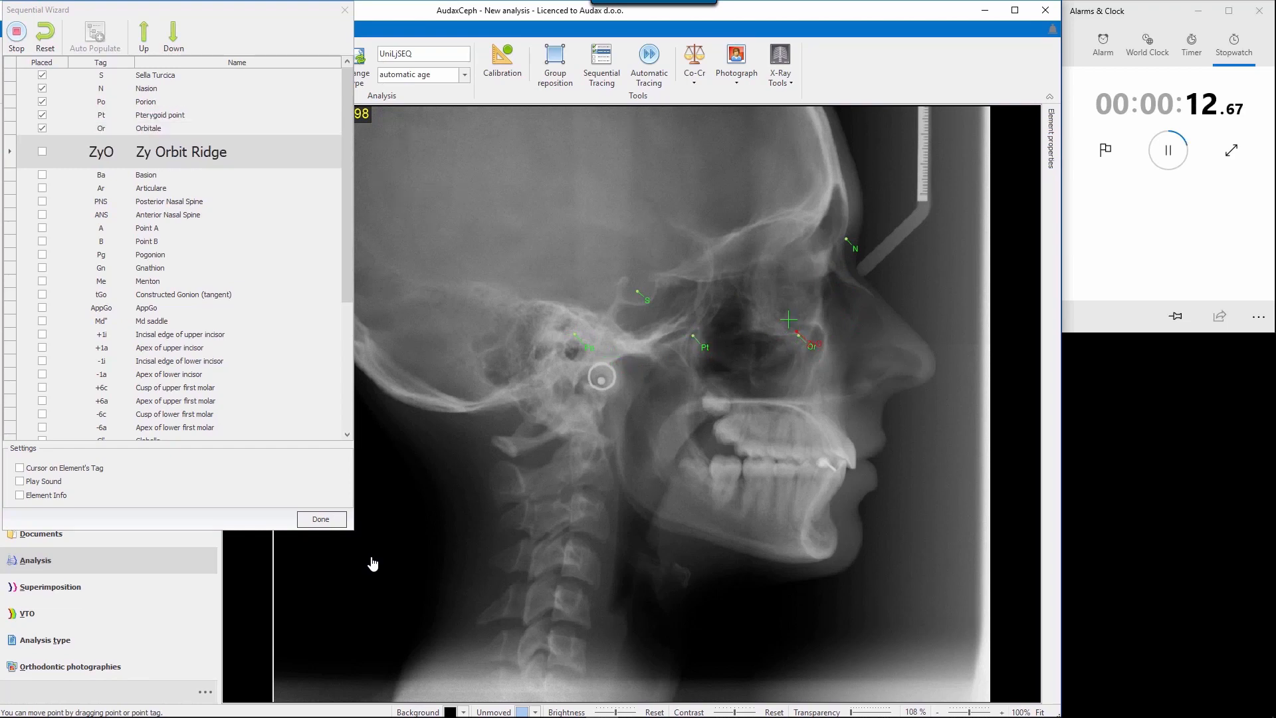
left_click(775, 287)
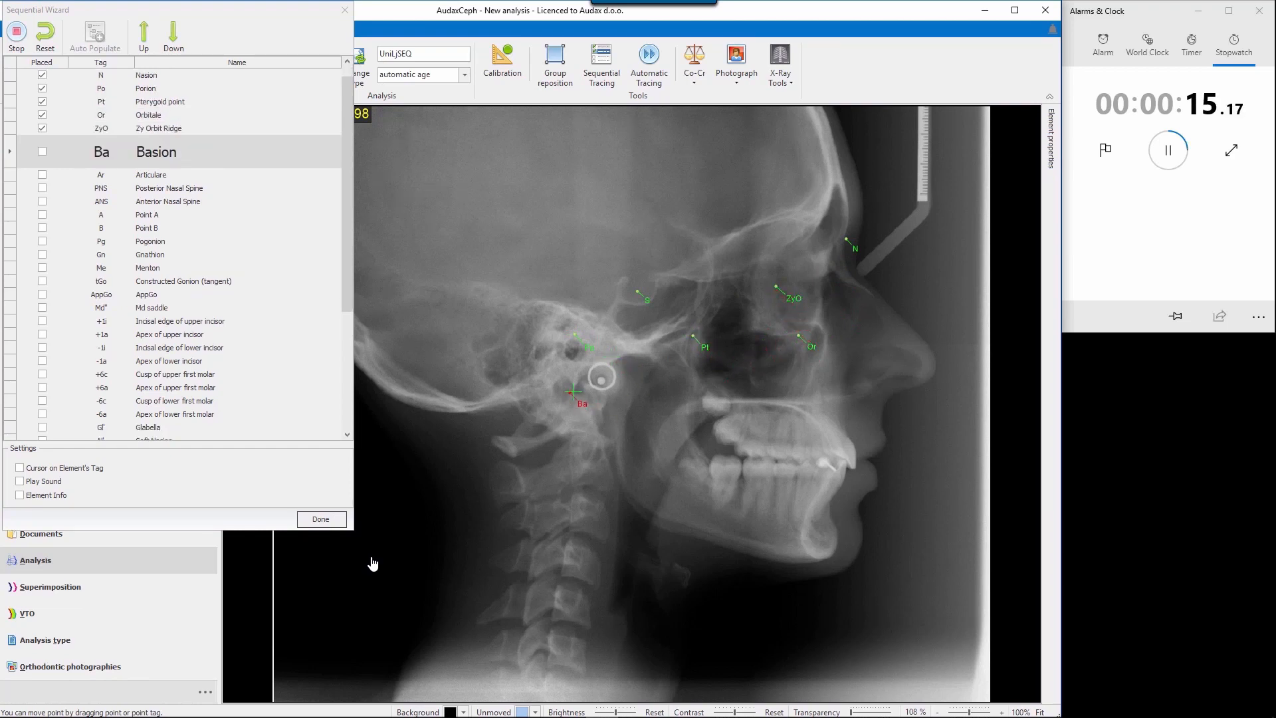
left_click(574, 391)
left_click(596, 373)
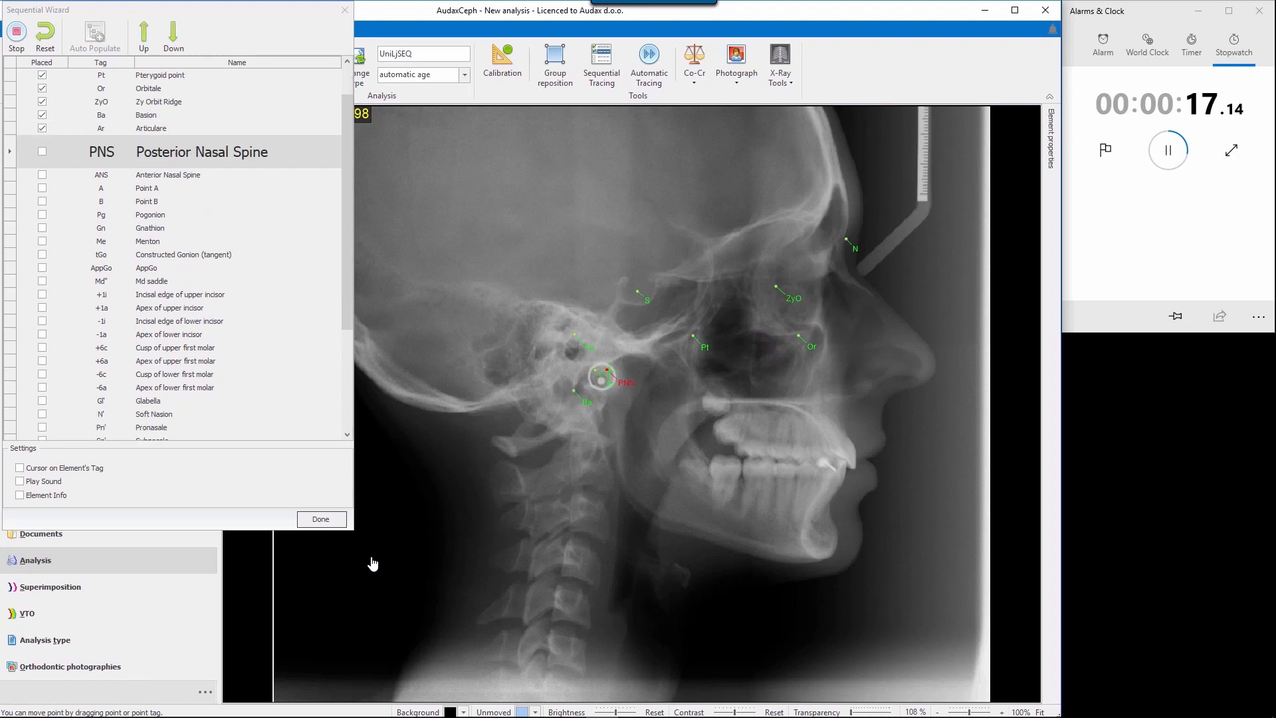
Step: Place the maxillary landmarks Posterior Nasal Spine, Anterior Nasal Spine and Point A on the radiograph
left_click(694, 400)
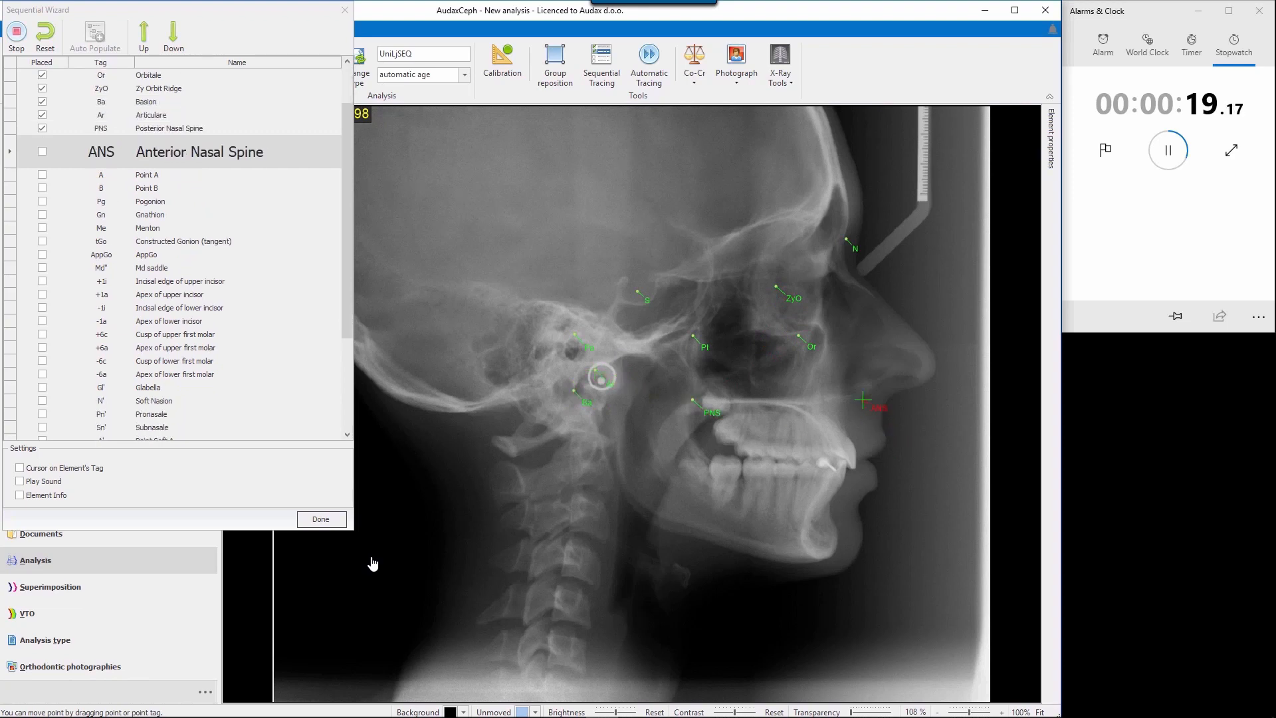
left_click(863, 400)
left_click(845, 423)
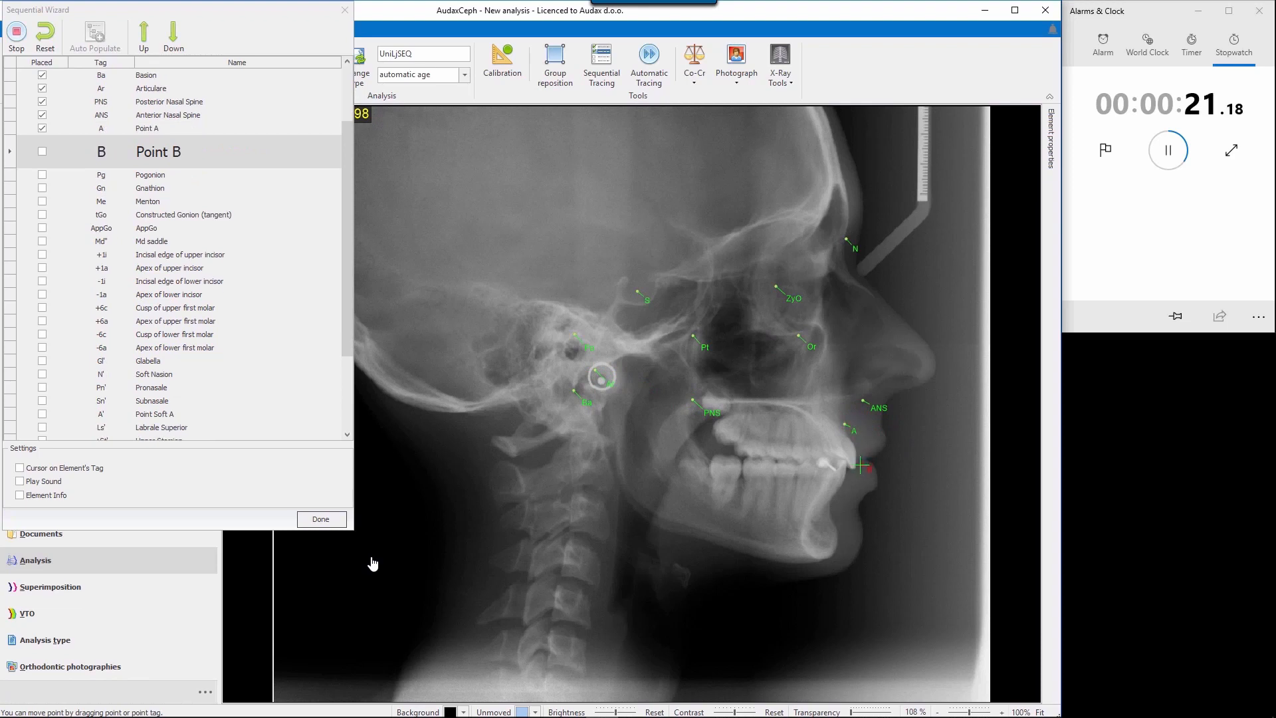
Step: Place the mandibular landmarks Point B, Pogonion, Gnathion, Menton, Constructed Gonion, AppGo and Md saddle along the lower jaw
left_click(831, 506)
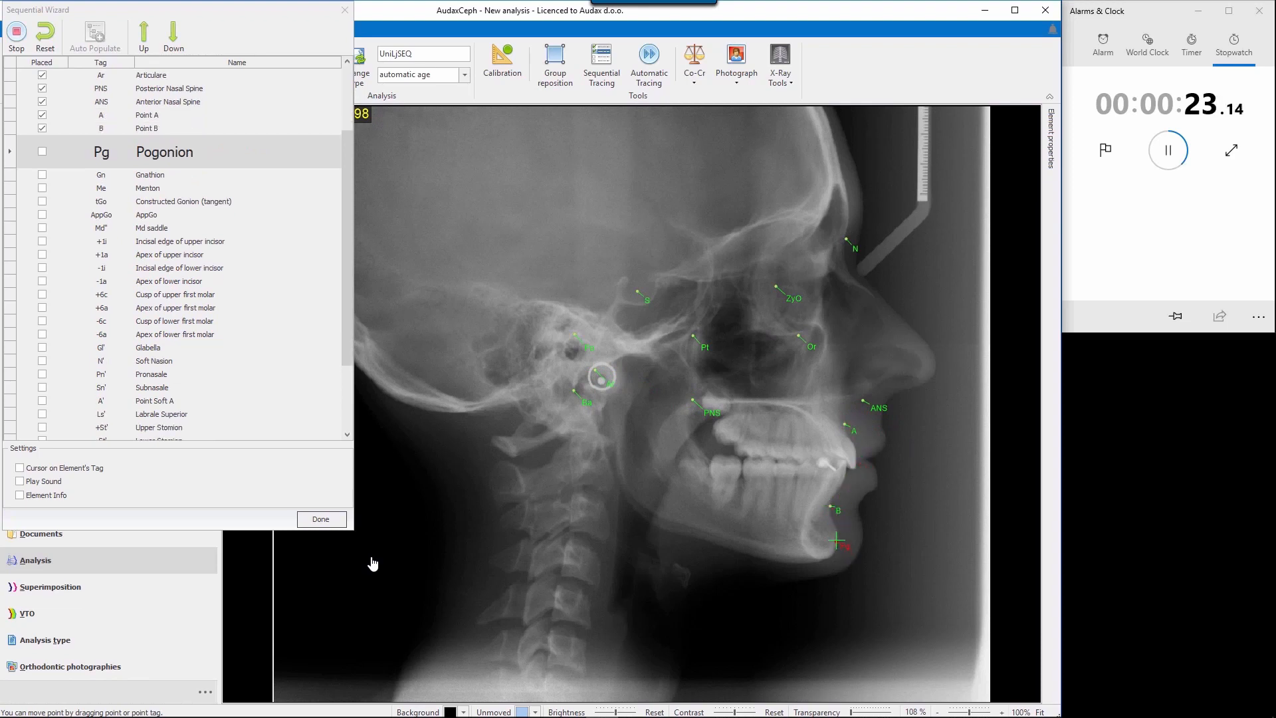
left_click(838, 538)
left_click(835, 557)
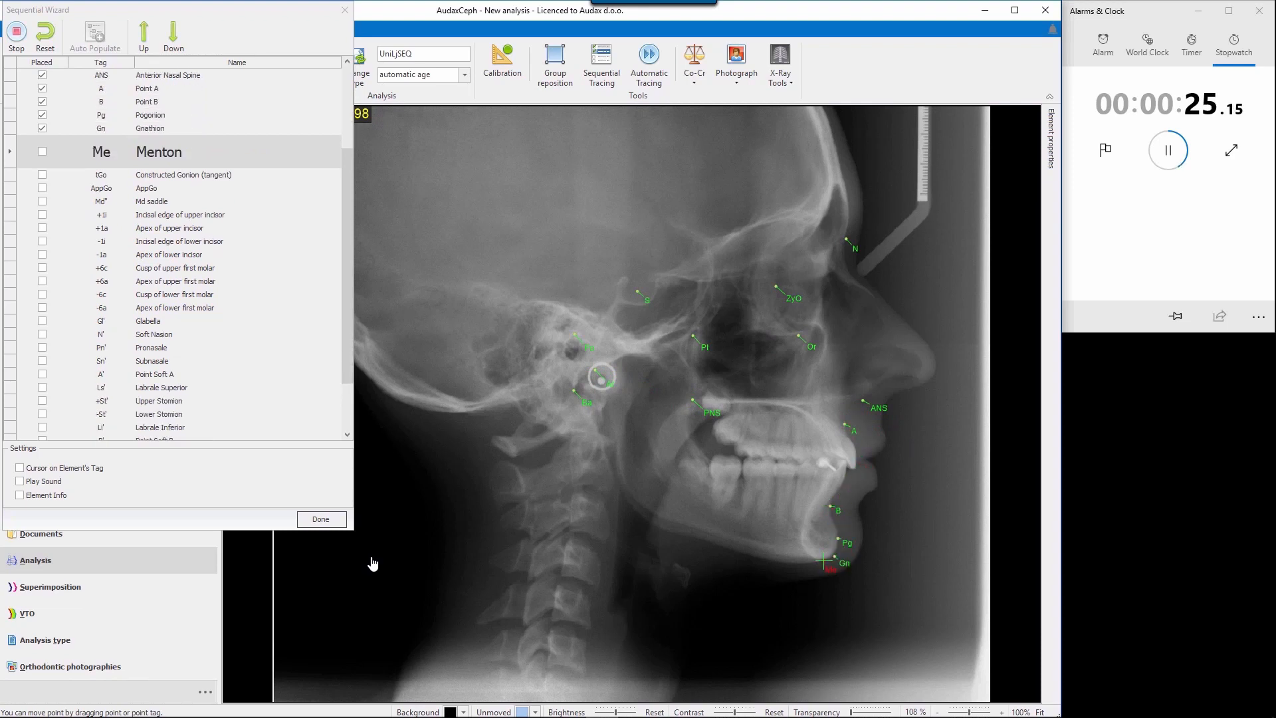
left_click(825, 562)
left_click(626, 516)
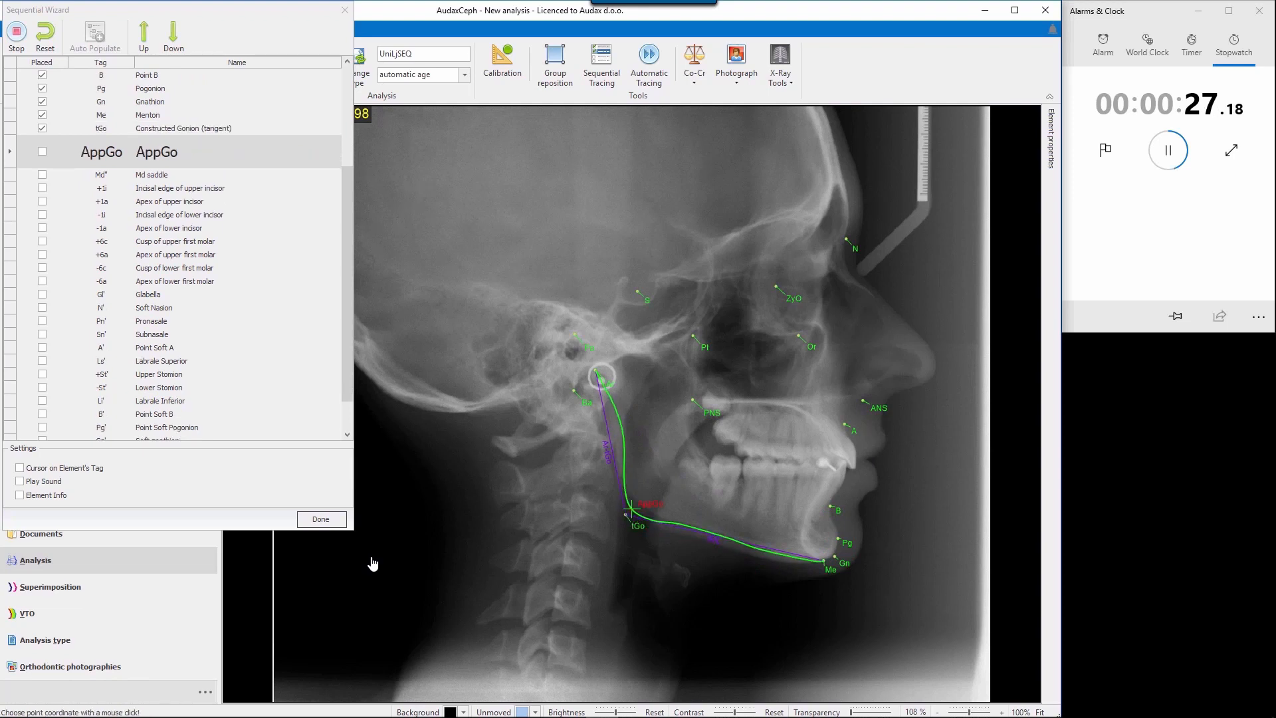
left_click(631, 507)
left_click(657, 387)
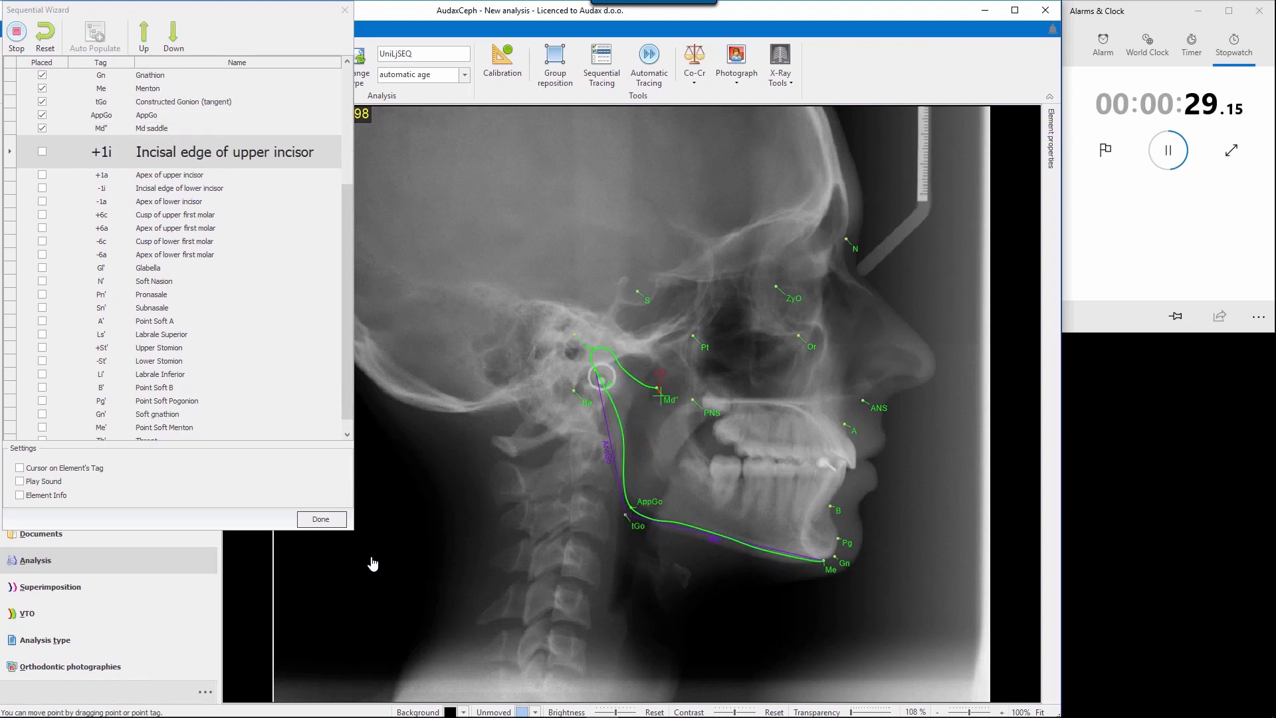
Step: Place the incisal edge and apex landmarks of the upper incisor and of the lower incisor
left_click(854, 465)
left_click(827, 412)
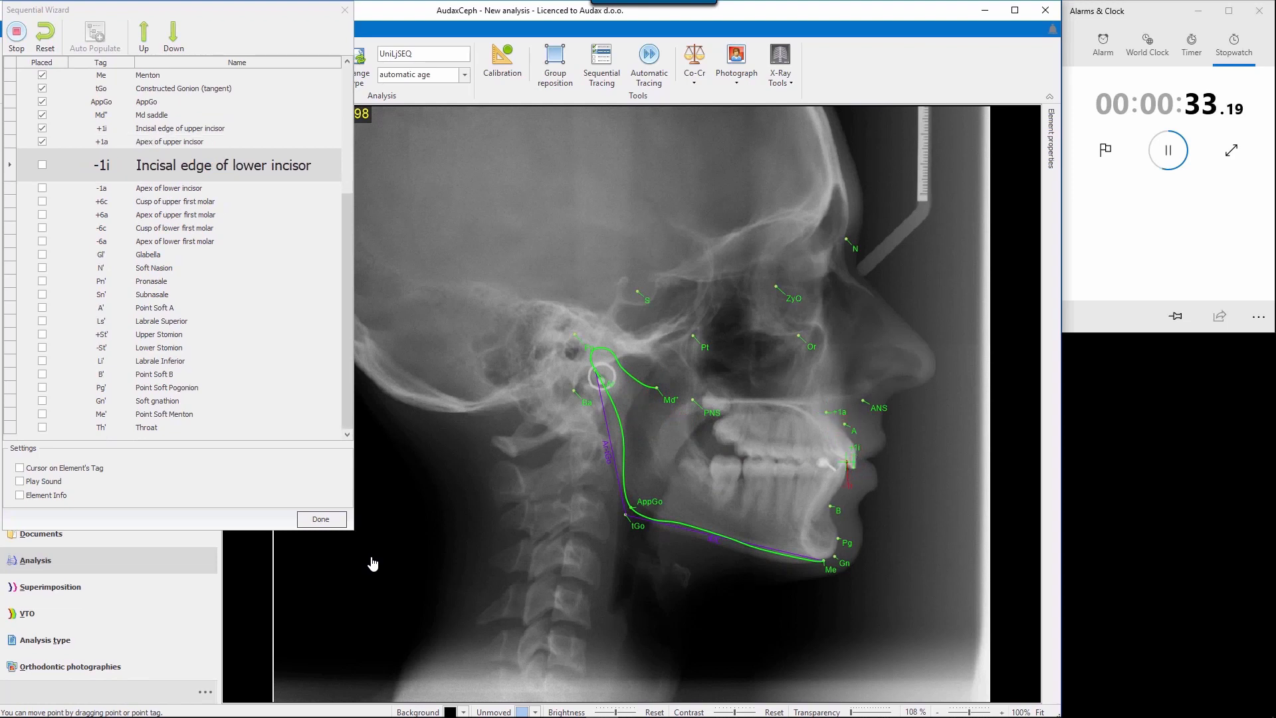
left_click(849, 465)
left_click(818, 525)
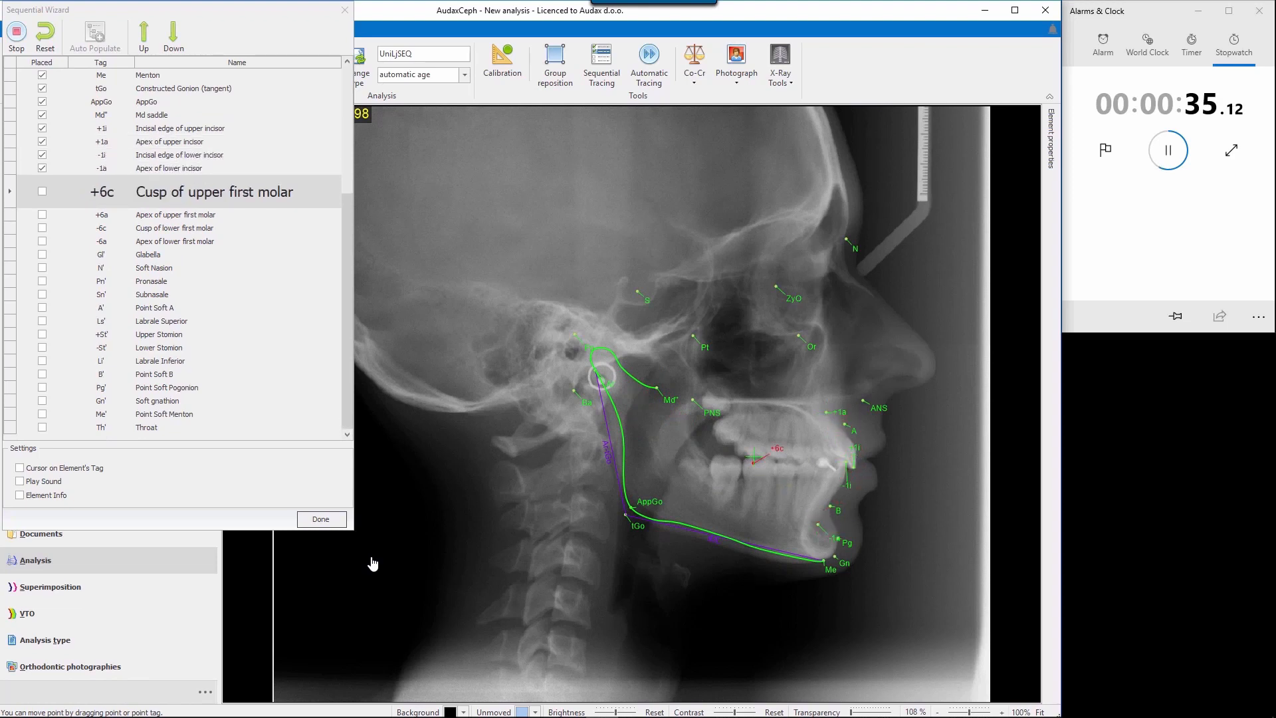
Step: Place the cusp and apex landmarks of the upper first molar and of the lower first molar
left_click(760, 455)
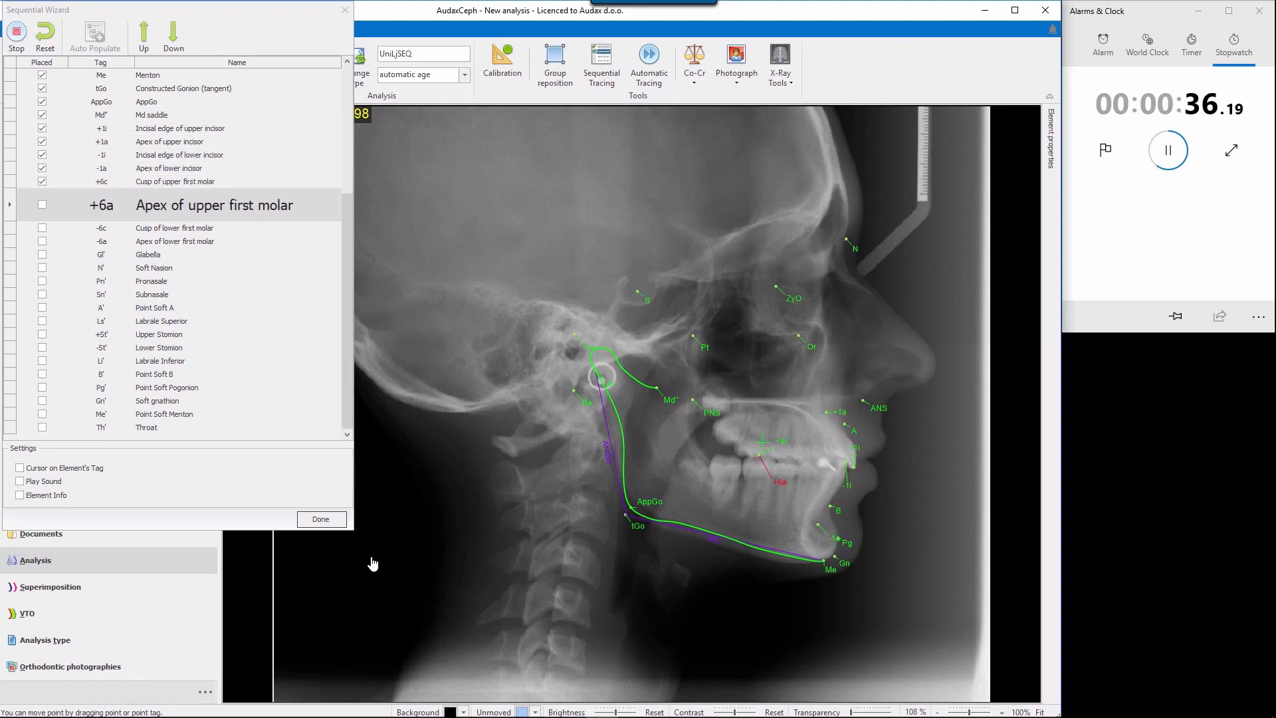
left_click(768, 411)
left_click(760, 457)
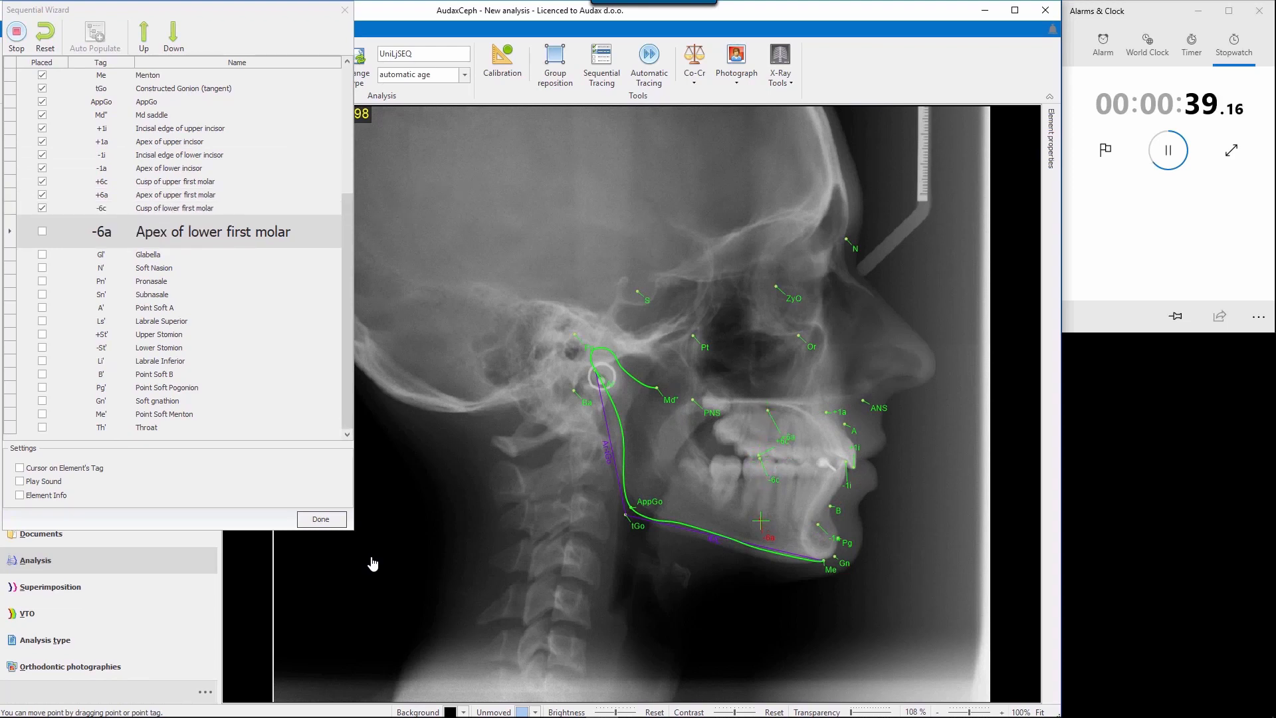
left_click(758, 523)
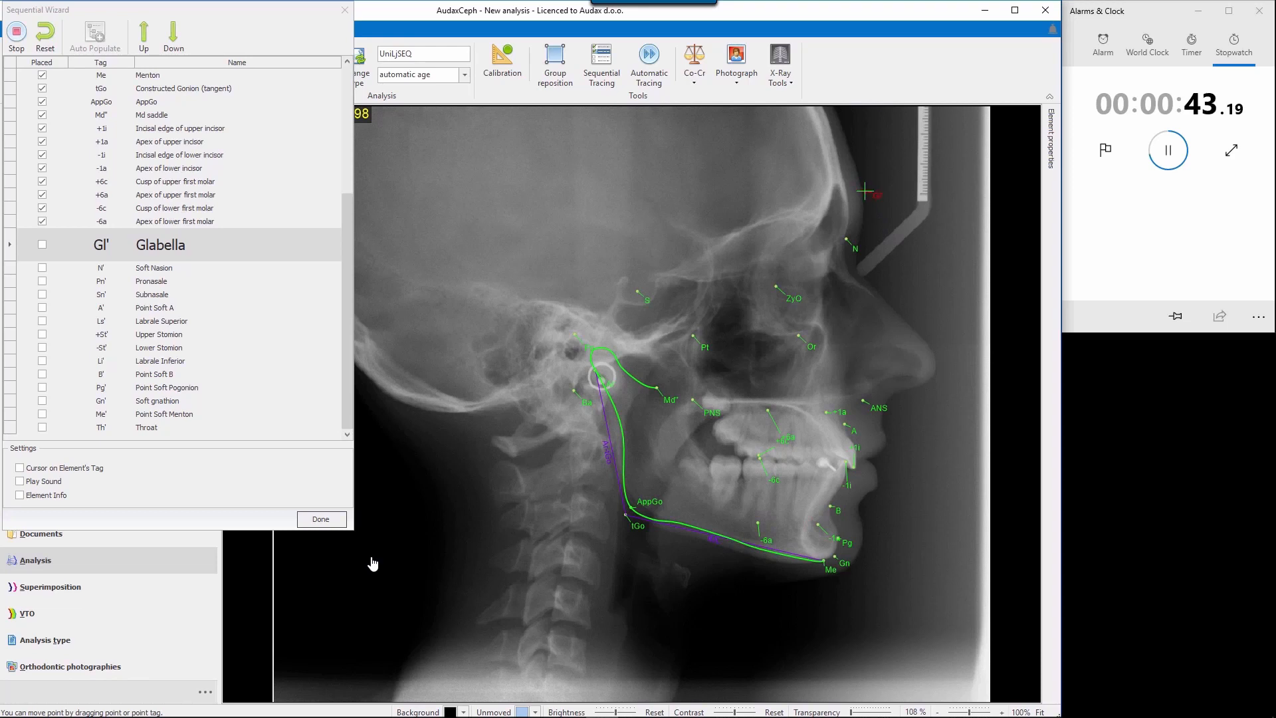
Step: Place the Glabella, Soft Nasion, Pronasale and Subnasale landmarks along the forehead and nose profile
key("Return")
key("Return")
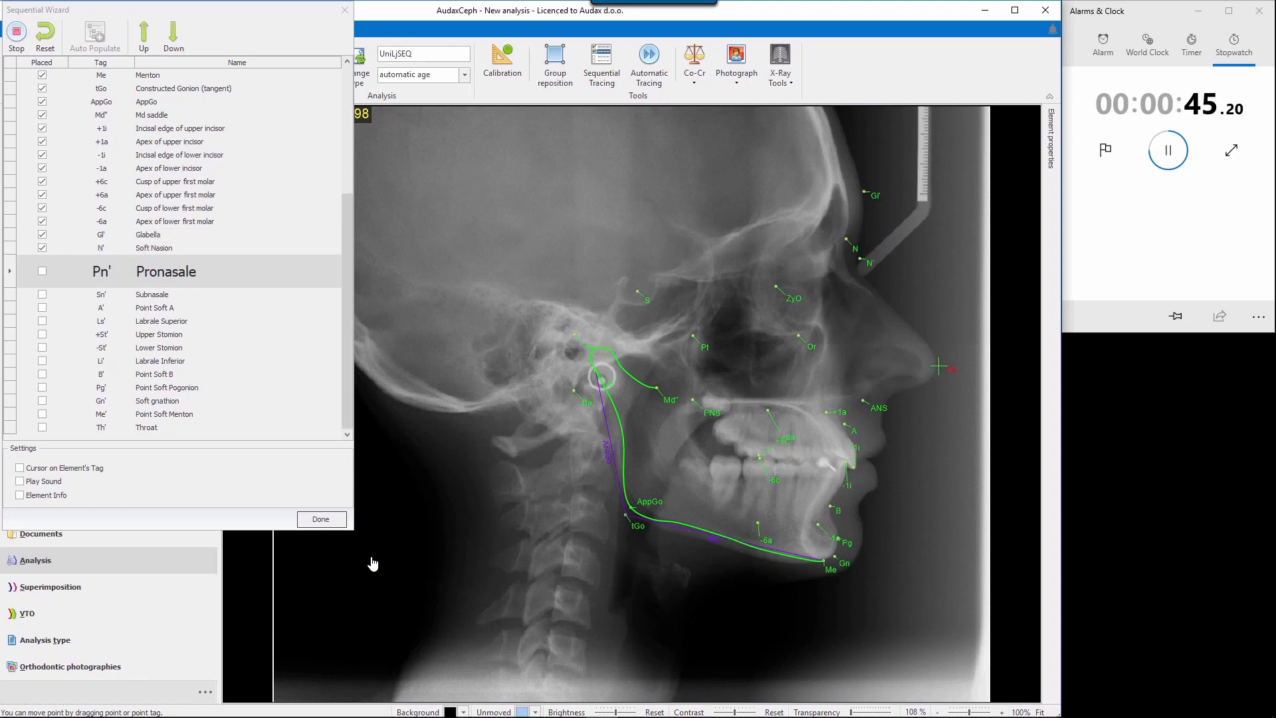
key("Return")
key("Return")
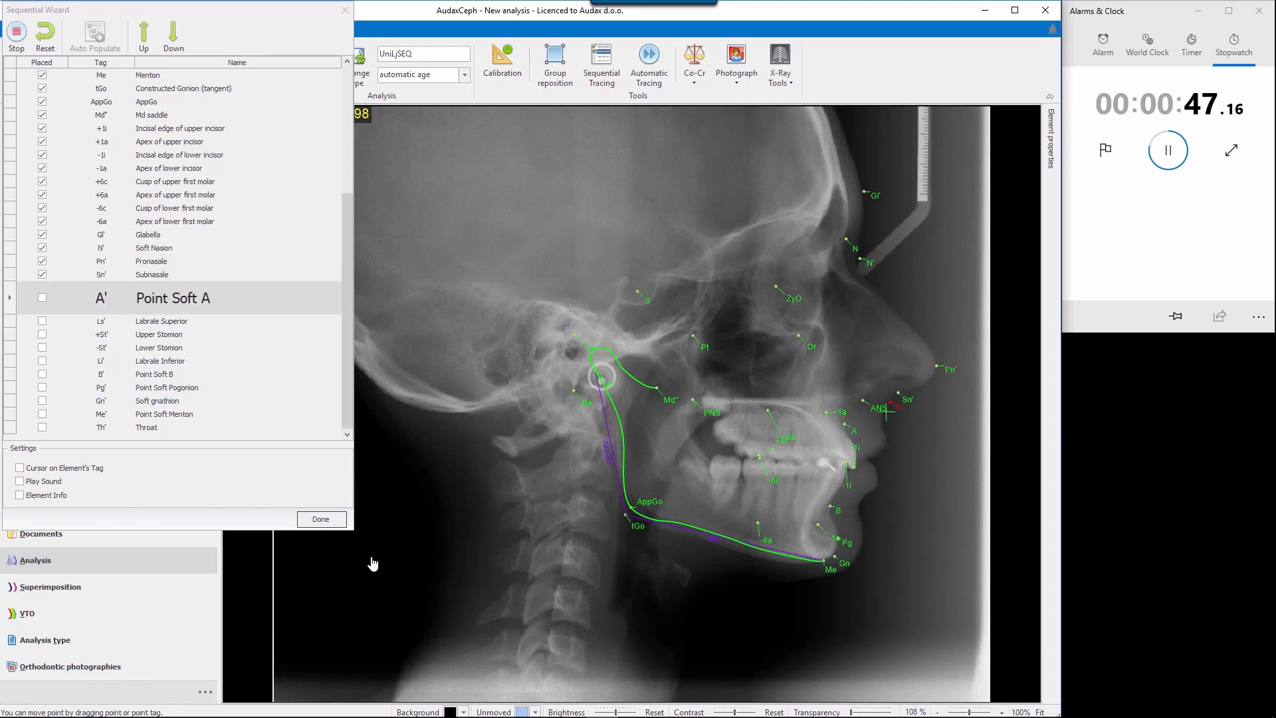
Step: Place the lip-area landmarks Point Soft A, Labrale Superior, Upper Stomion, Lower Stomion and Labrale Inferior
key("Return")
key("Return")
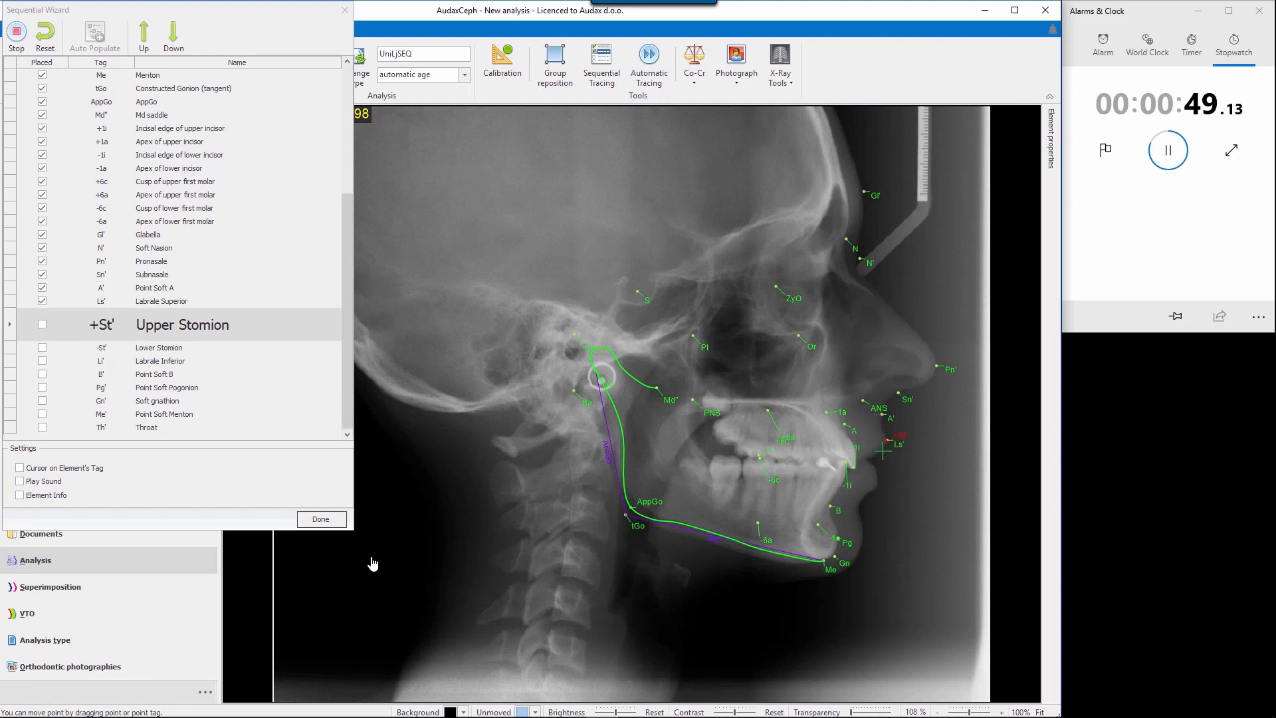
key("Return")
key("Return")
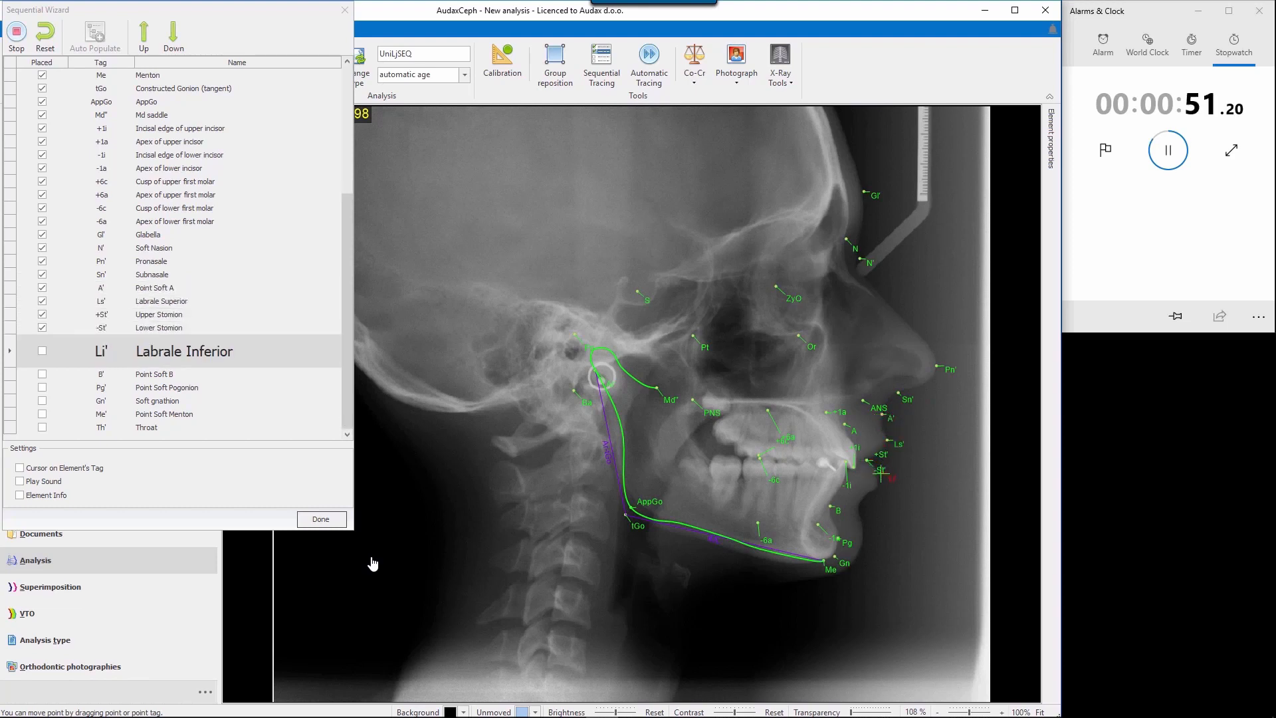
key("Return")
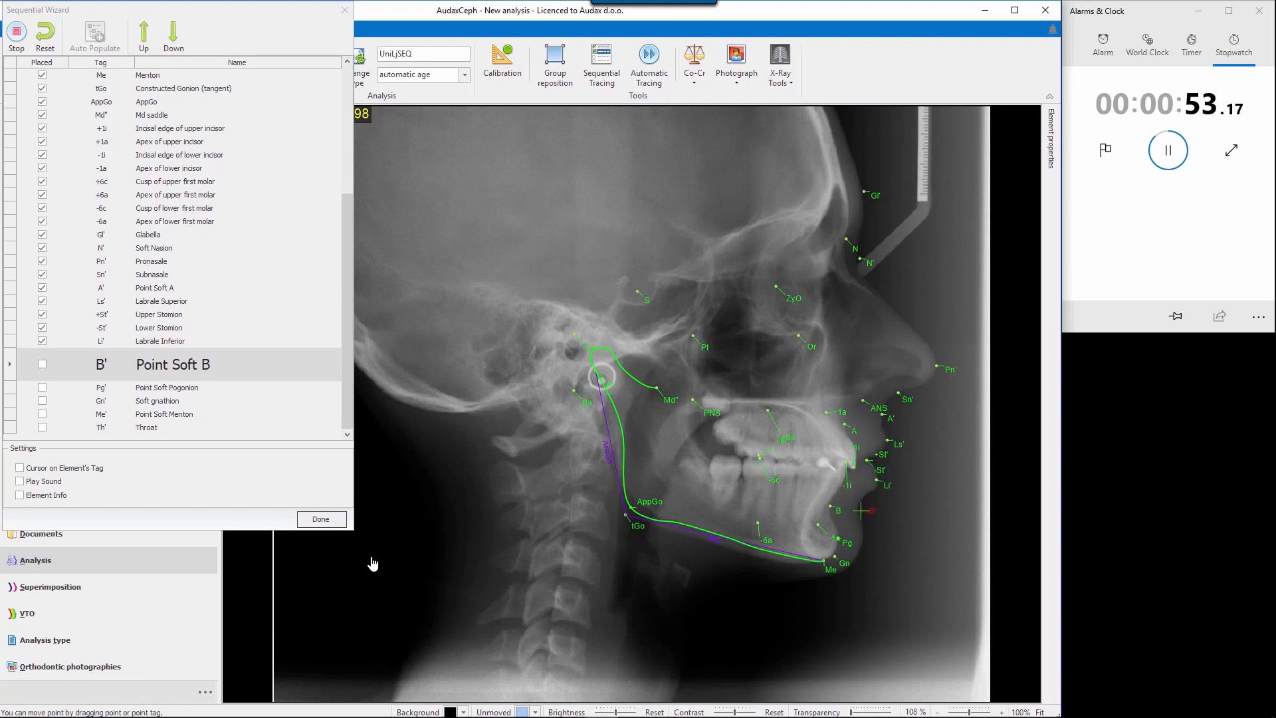
Step: Place the chin and throat landmarks Point Soft B, Point Soft Pogonion, Soft gnathion, Point Soft Menton and Throat
key("Return")
key("Return")
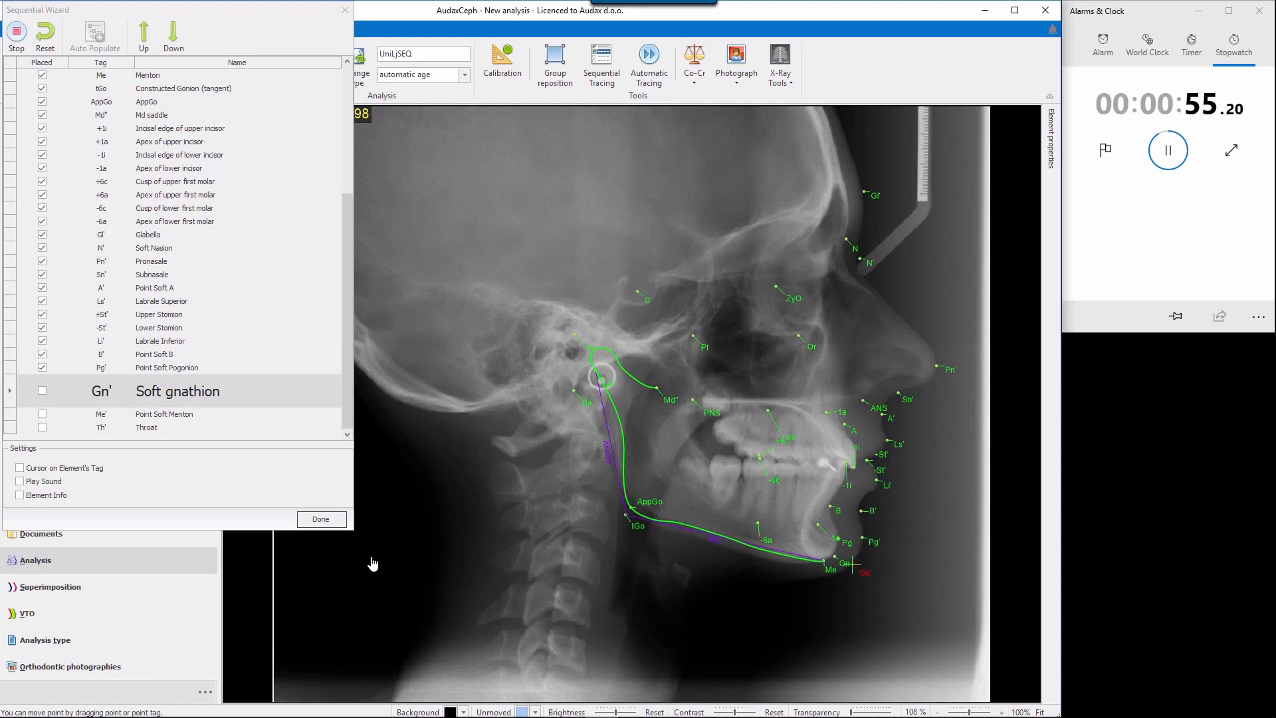
key("Return")
key("Return")
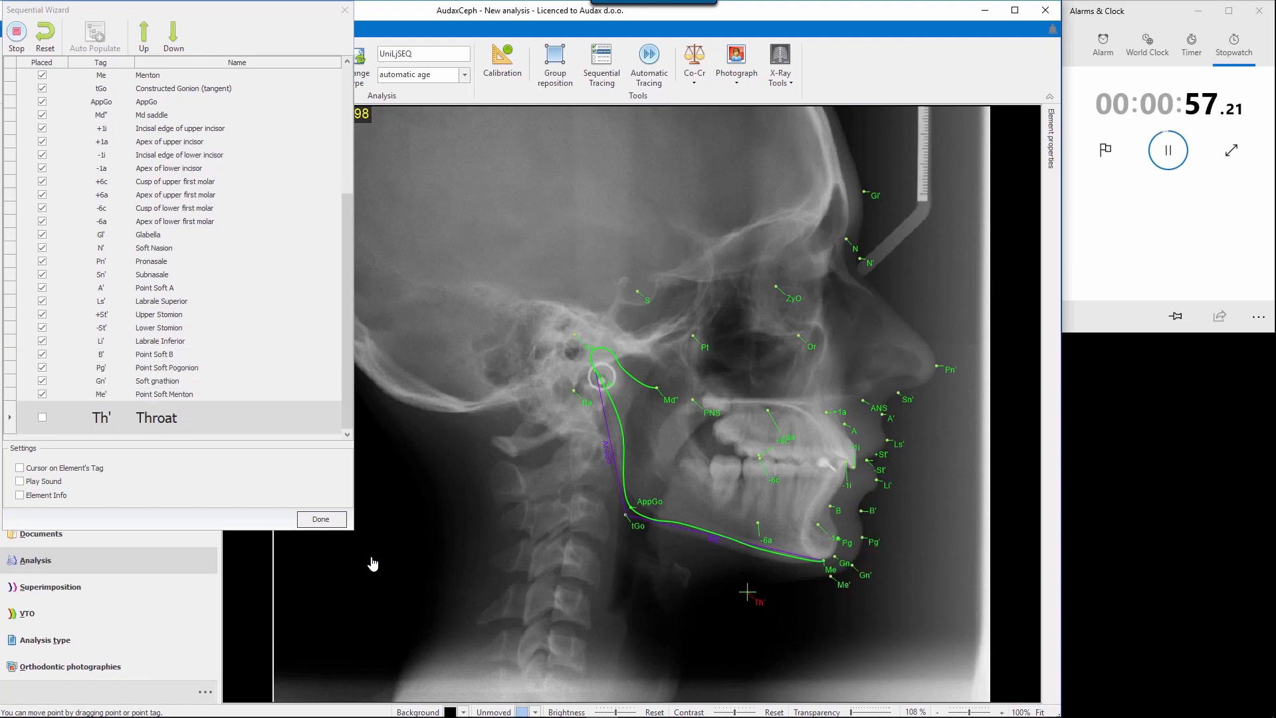
key("Return")
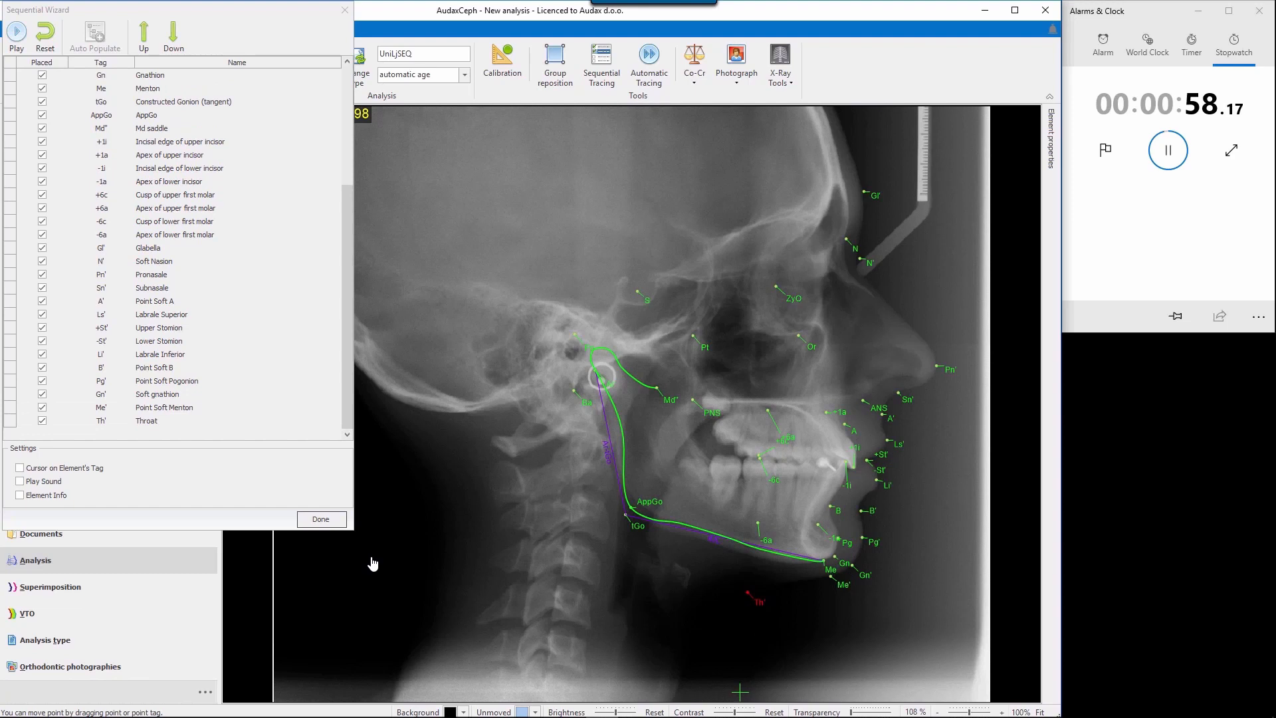
Step: Stop the stopwatch and record 59 seconds for manual sequential in the Excel sheet
left_click(1172, 152)
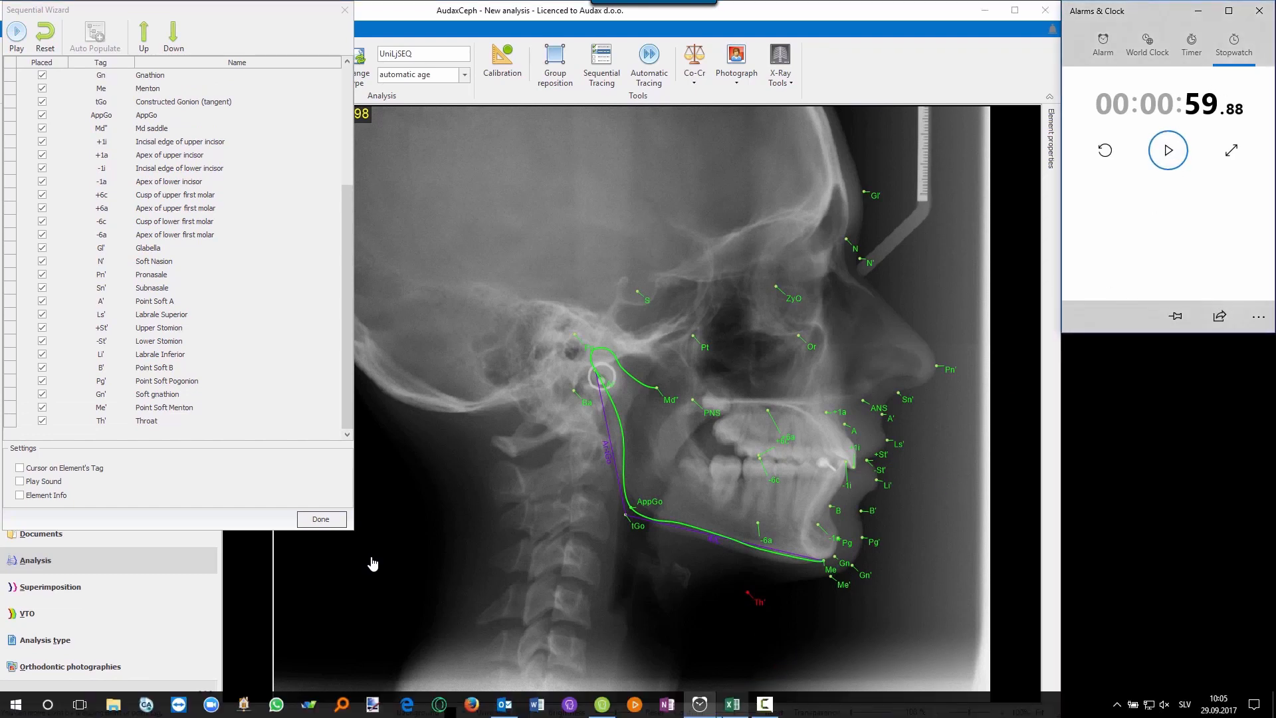
left_click(732, 704)
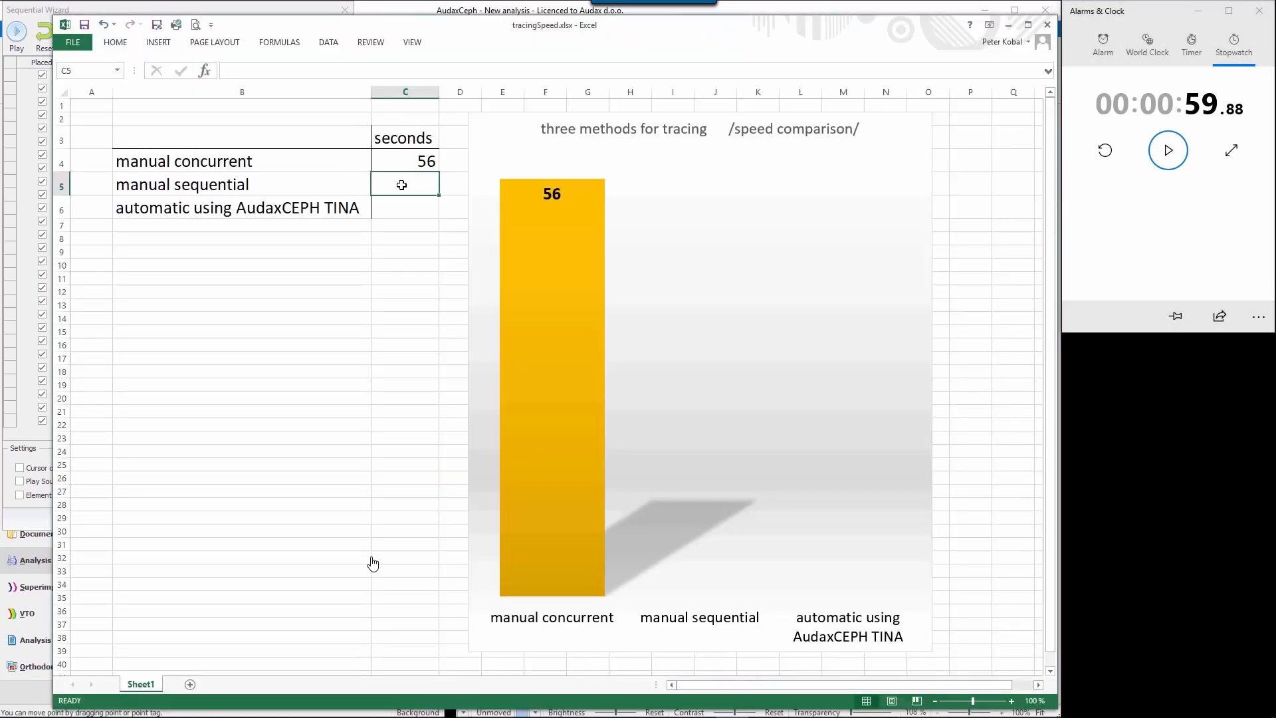
type("59")
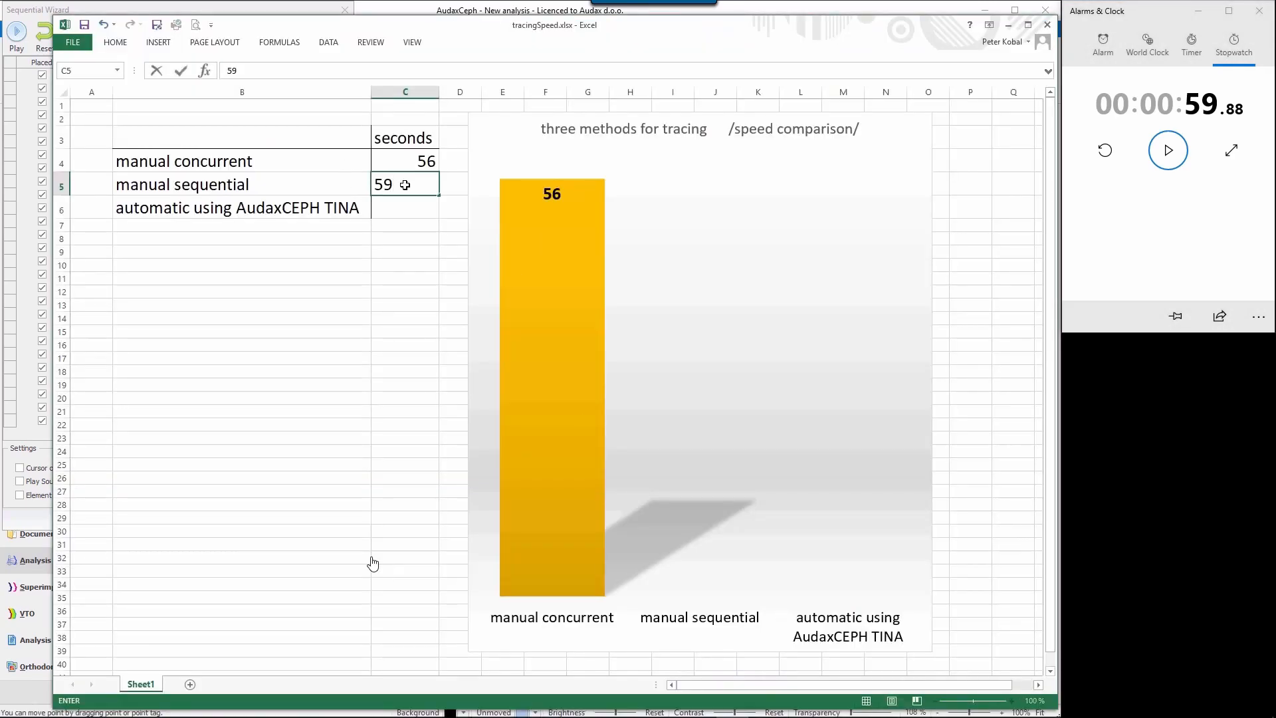
key("Return")
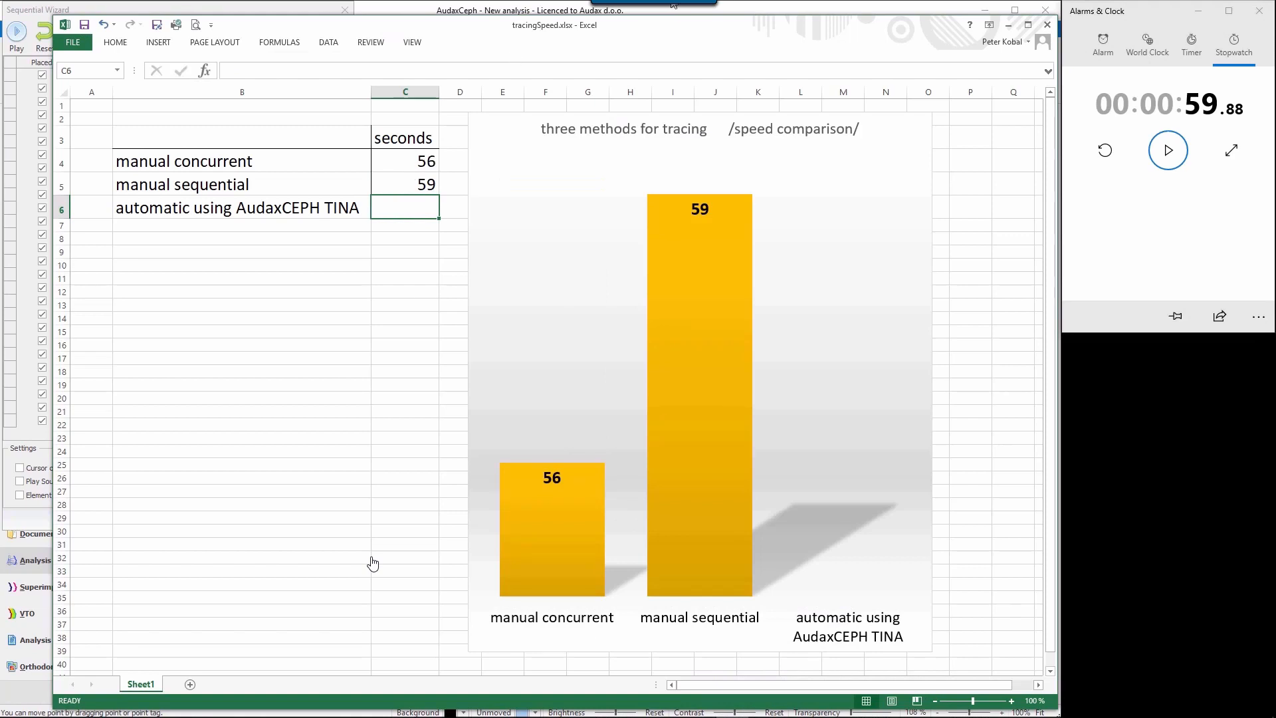
Step: Switch back to AudaxCeph, finish the Sequential Wizard and show the Report layer
key("alt+Tab")
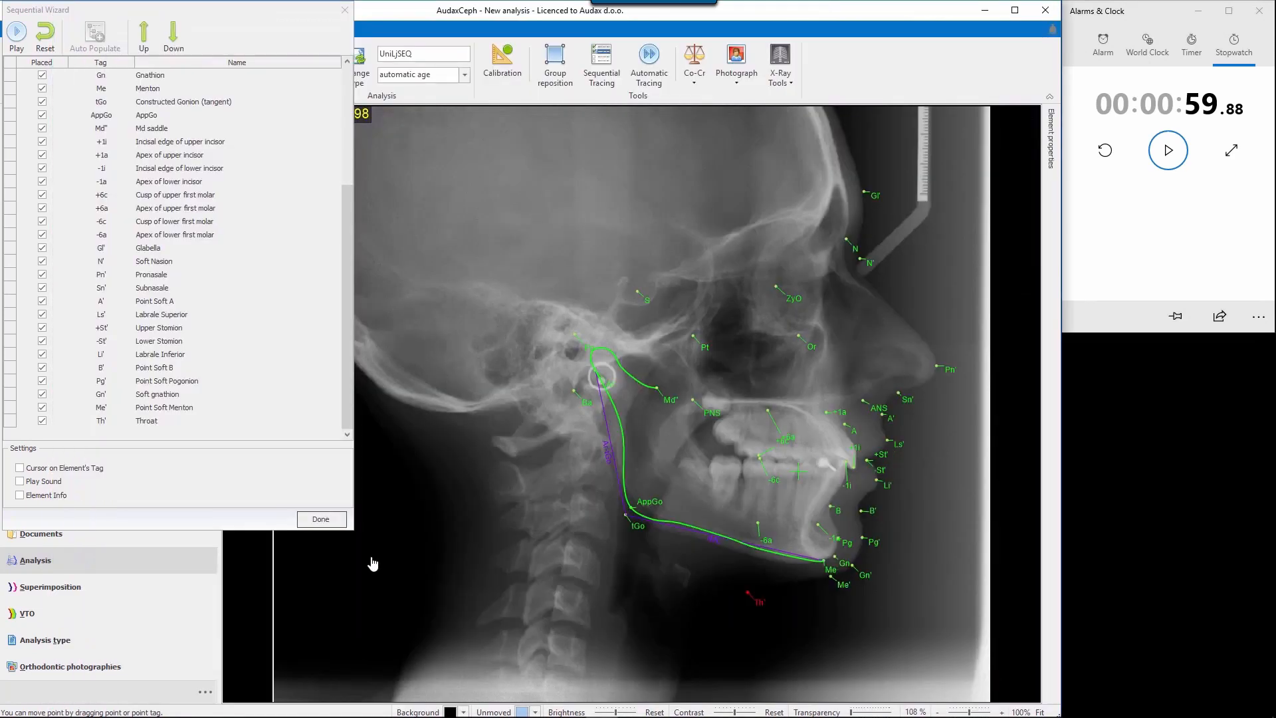
left_click(315, 520)
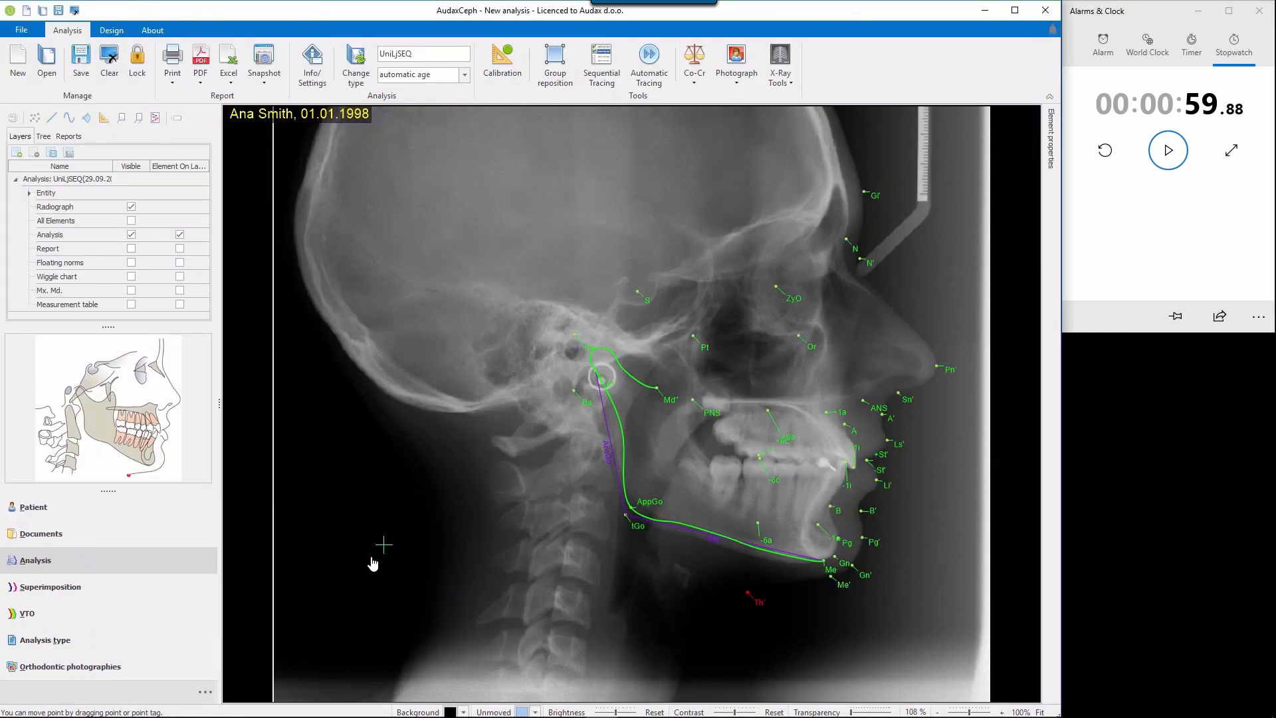
left_click(131, 248)
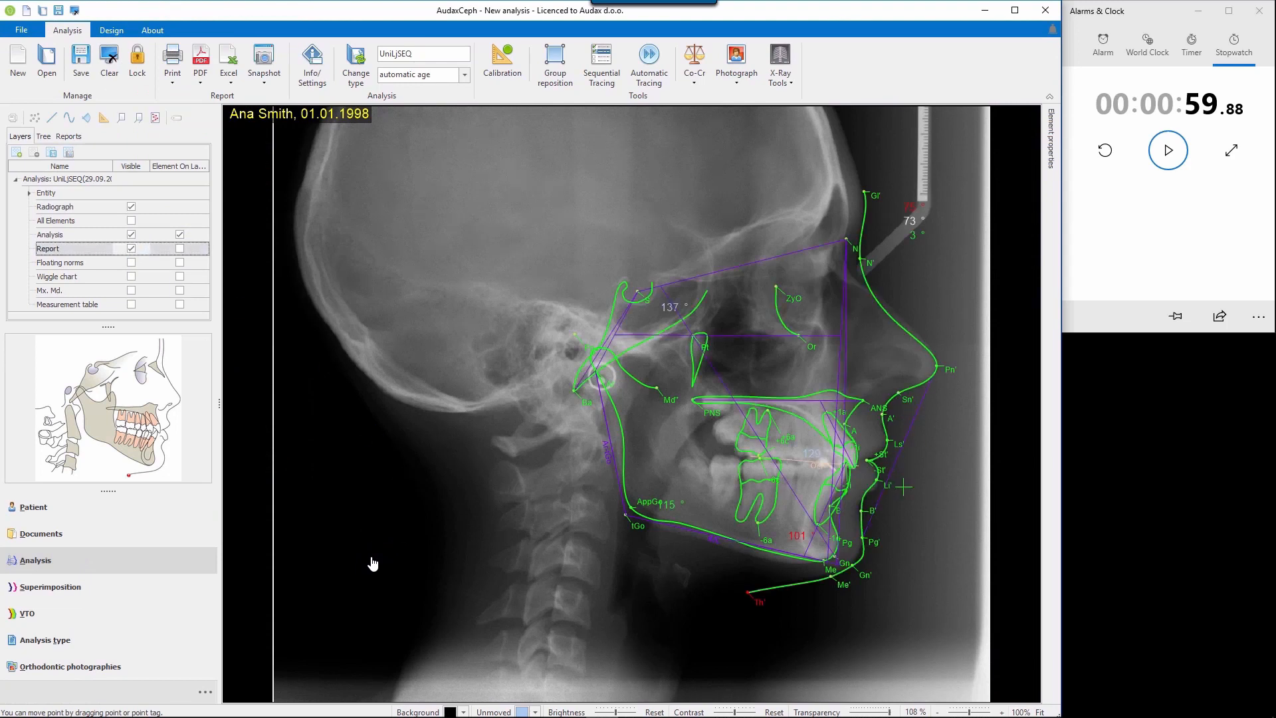
Step: Inspect the upper and lower soft-tissue silhouette curves of the finished tracing
left_click(908, 332)
double_click(907, 332)
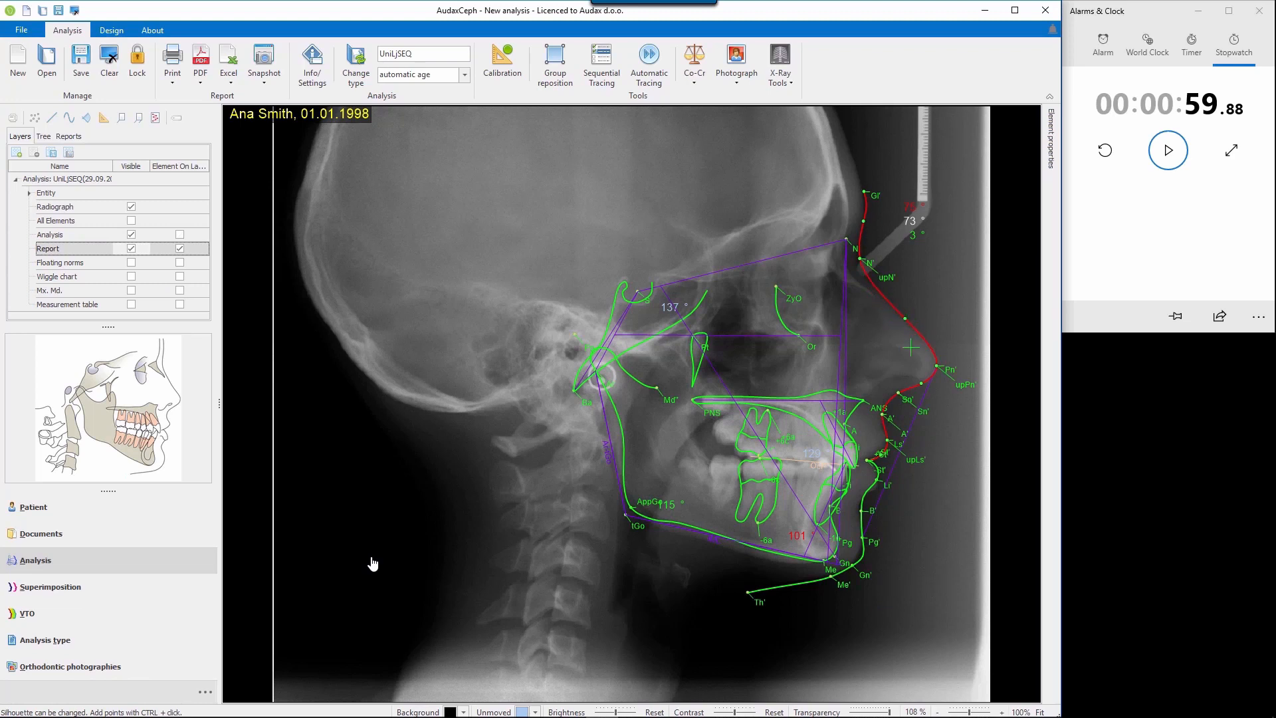
double_click(866, 557)
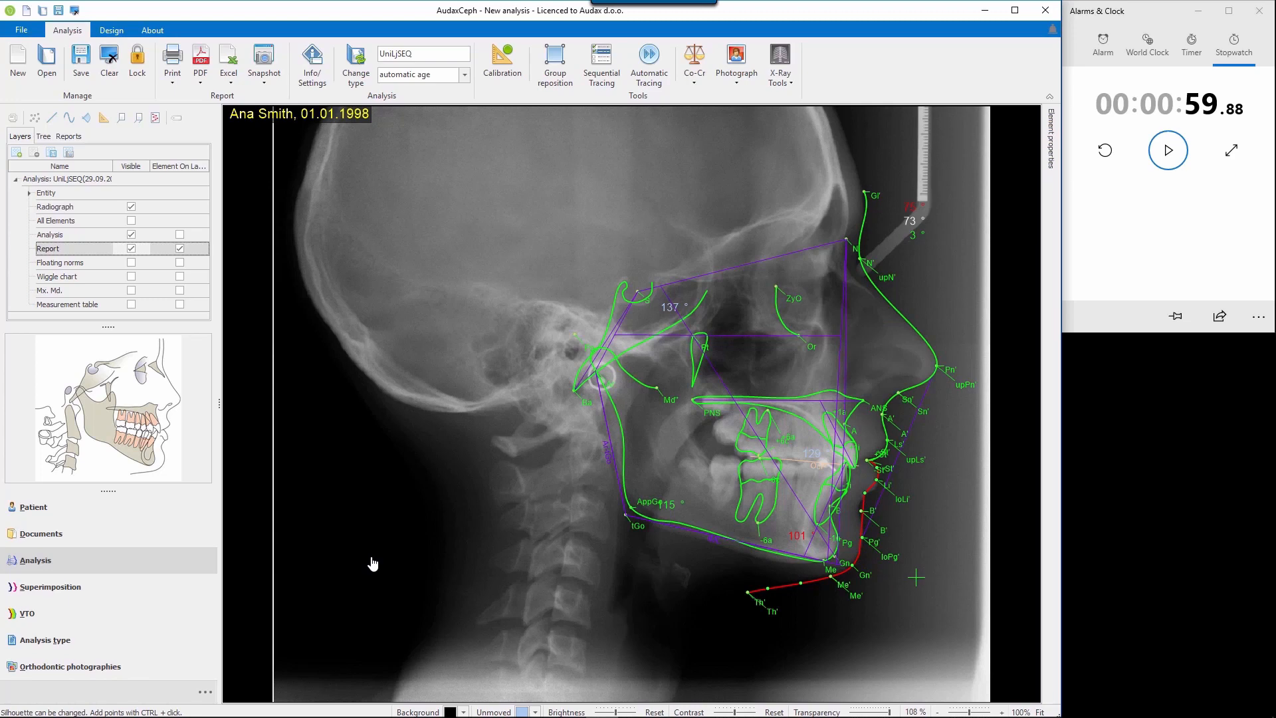
scroll(651, 520, "up", 1)
scroll(652, 520, "down", 1)
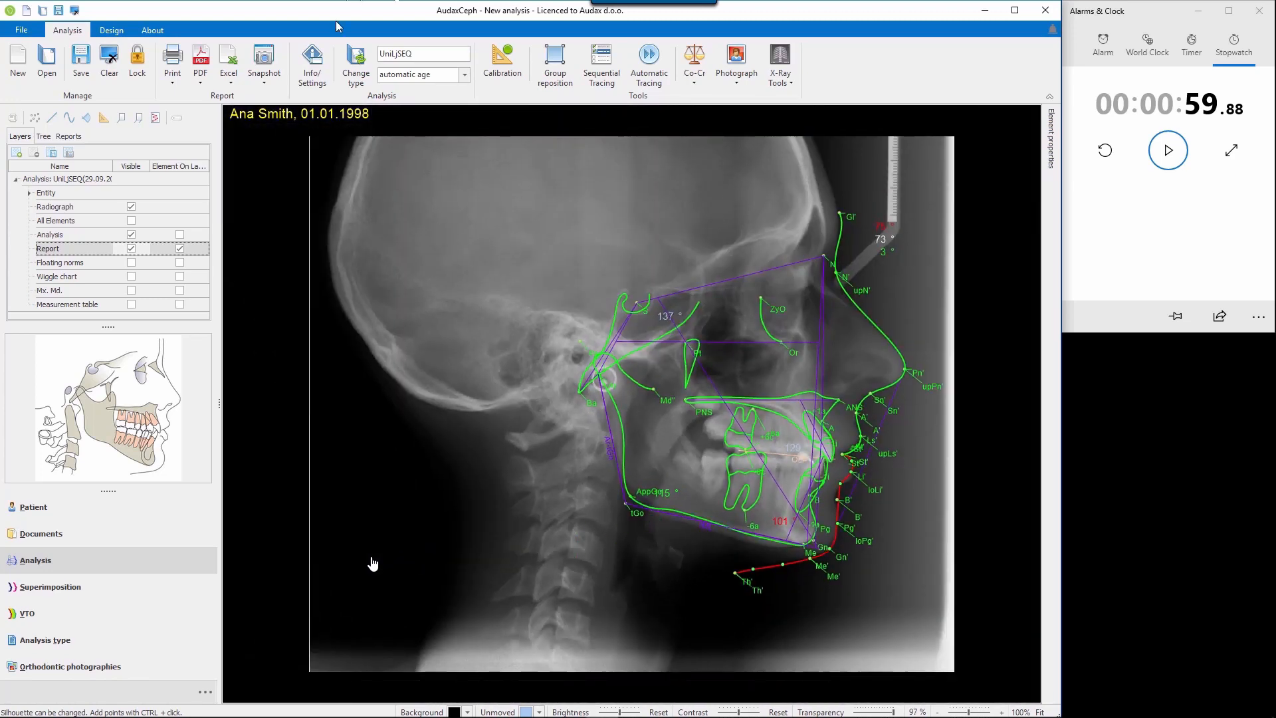
Step: Clear the current analysis without saving and start a new analysis from the Lateral X-Ray document
left_click(109, 63)
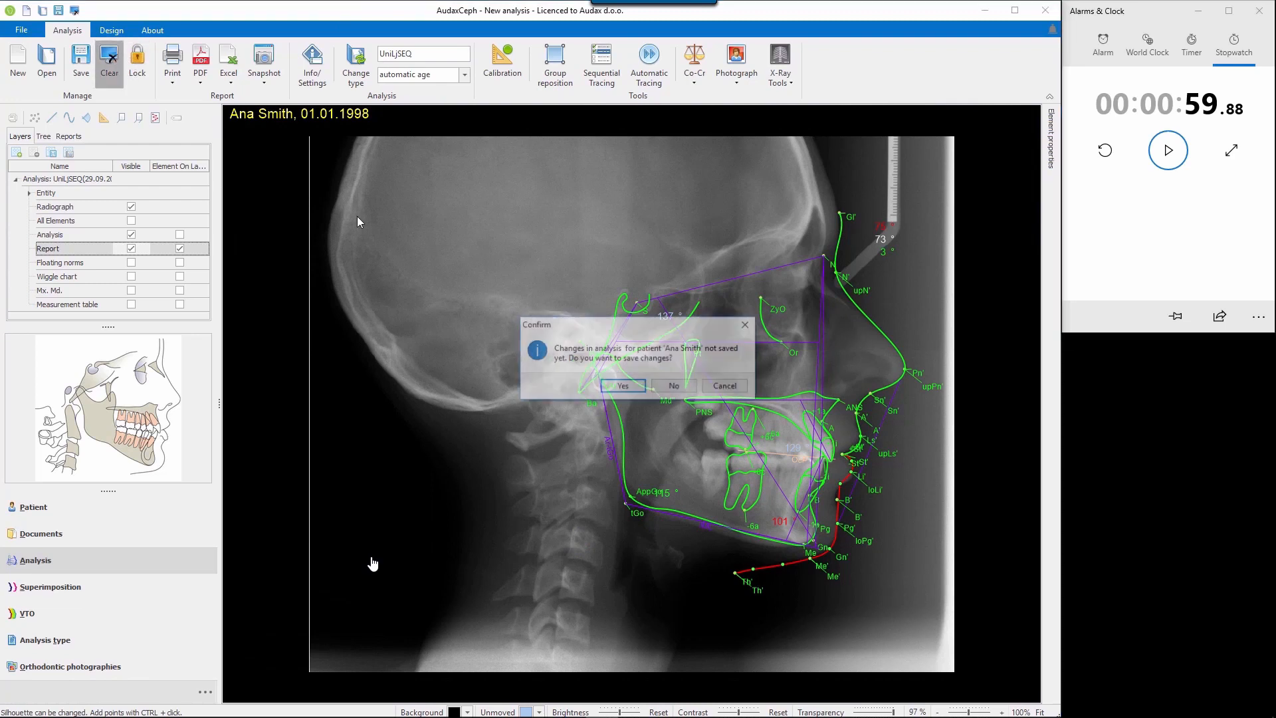
left_click(672, 387)
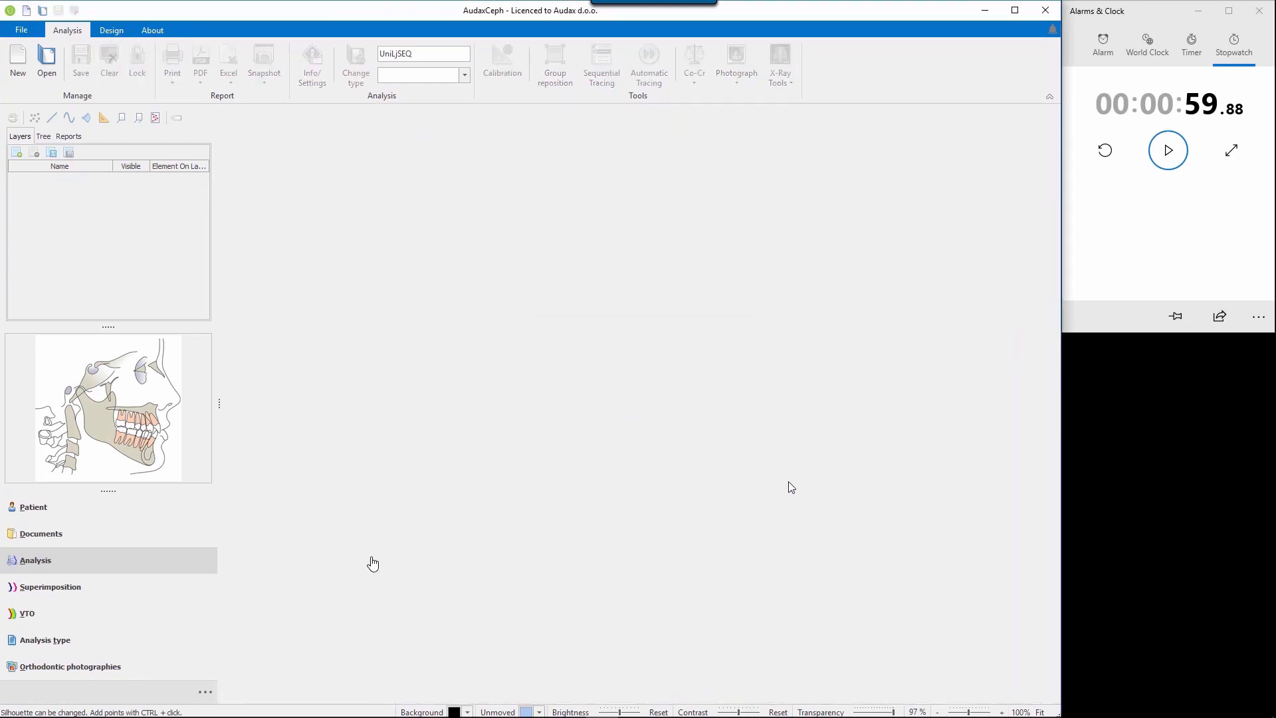
left_click(23, 60)
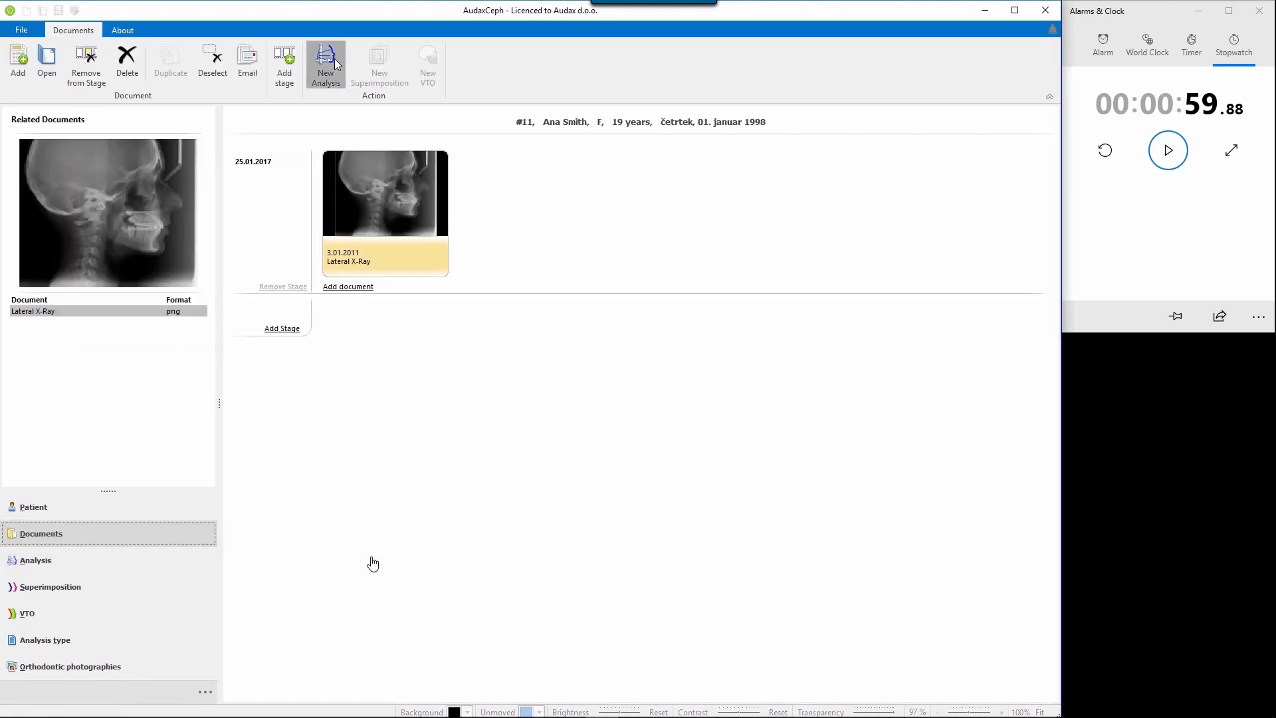
left_click(334, 59)
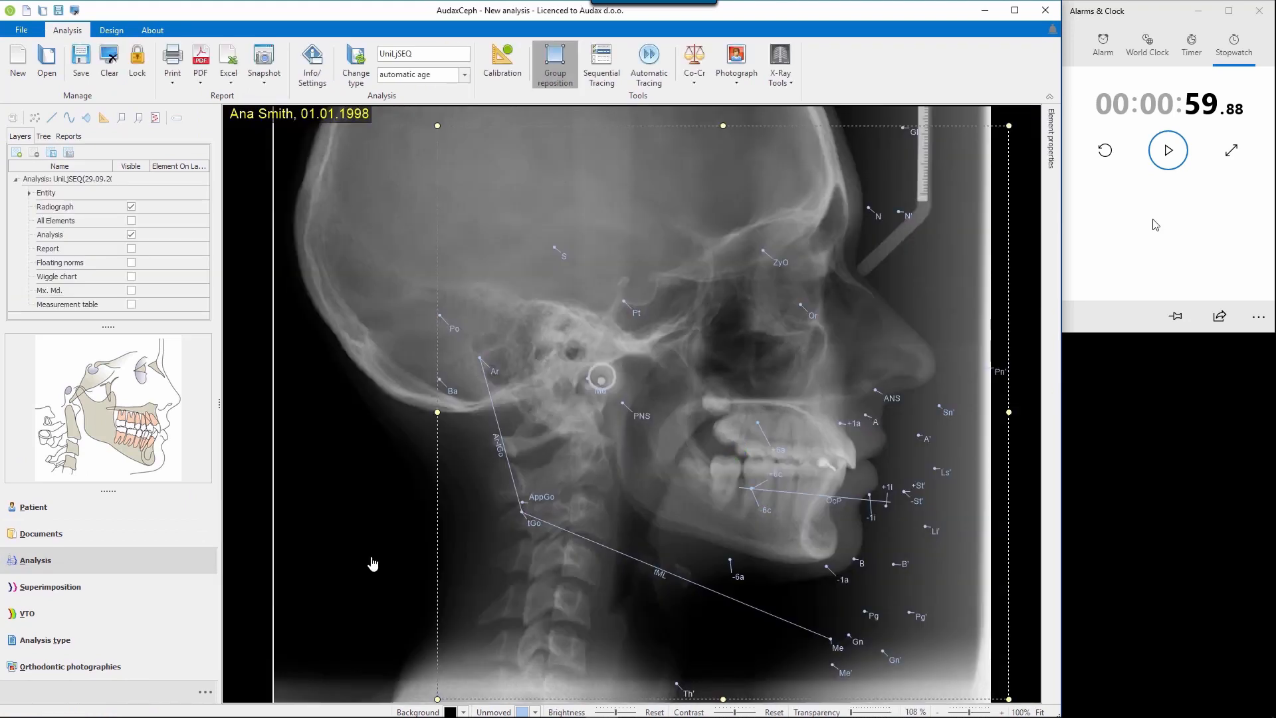
Step: Time the Automatic Tracing of the radiograph with the reset stopwatch and show the Report layer
left_click(1106, 150)
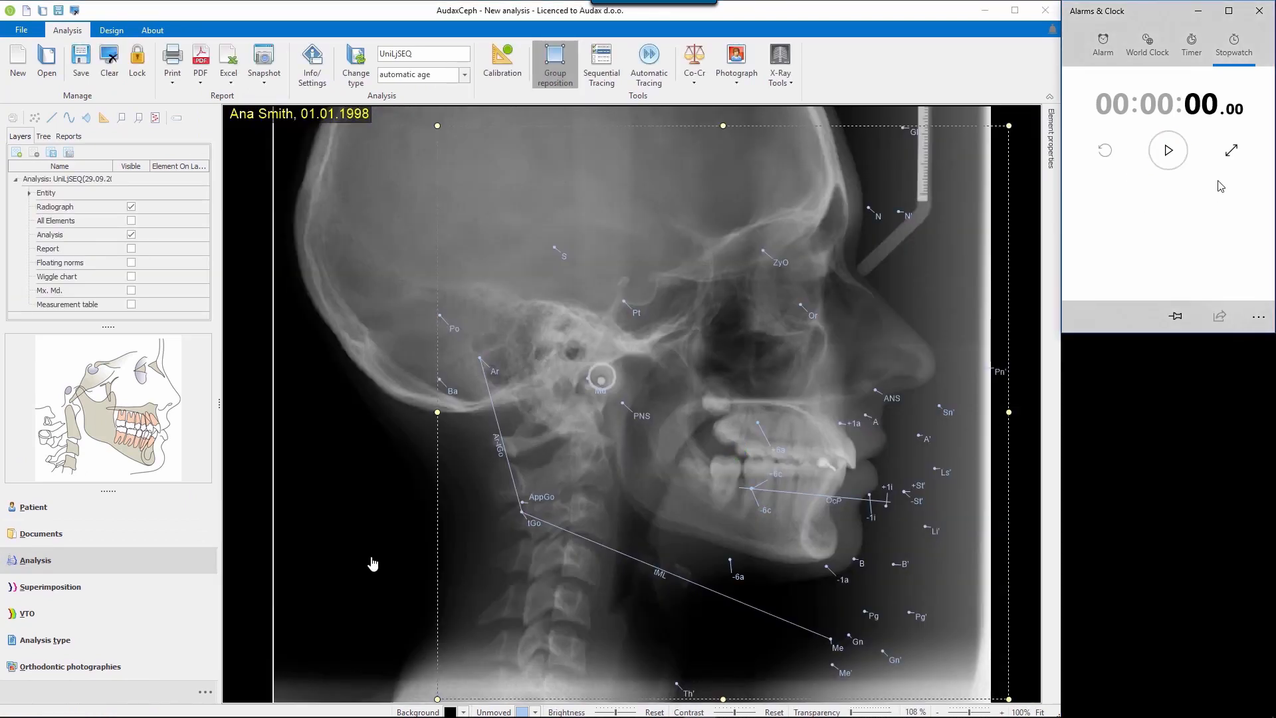
left_click(1168, 150)
left_click(650, 63)
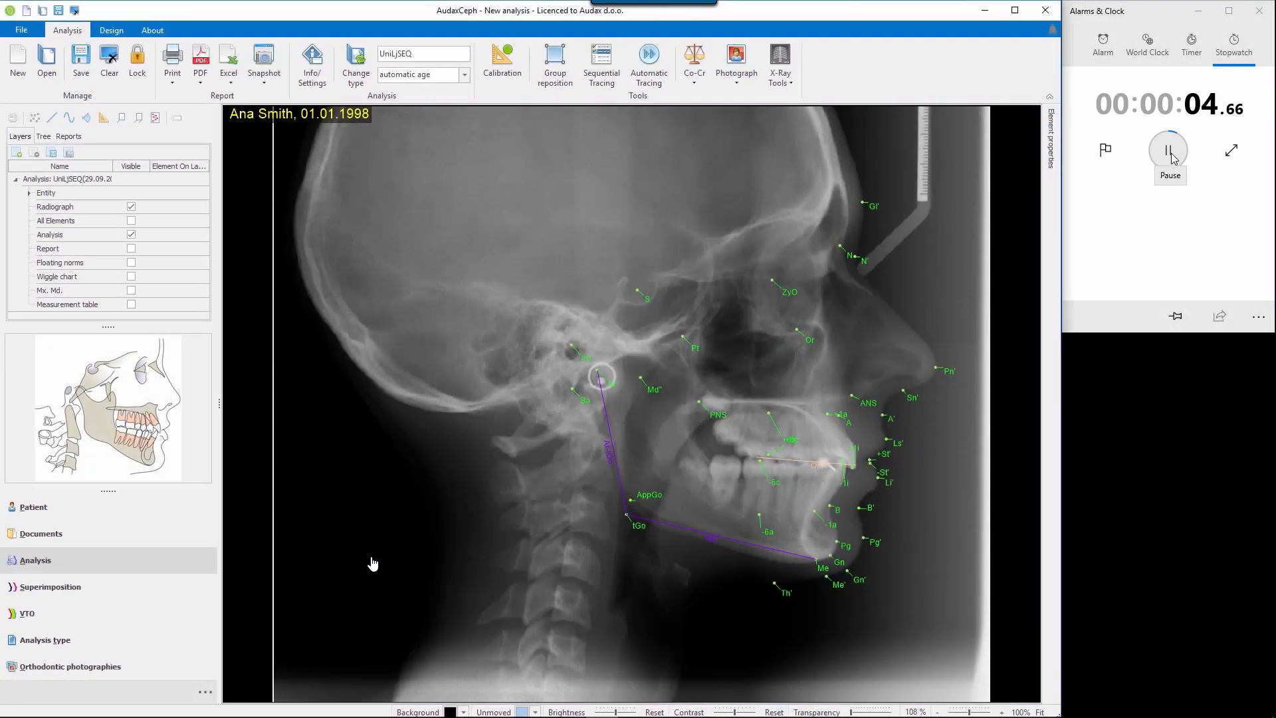
left_click(1172, 153)
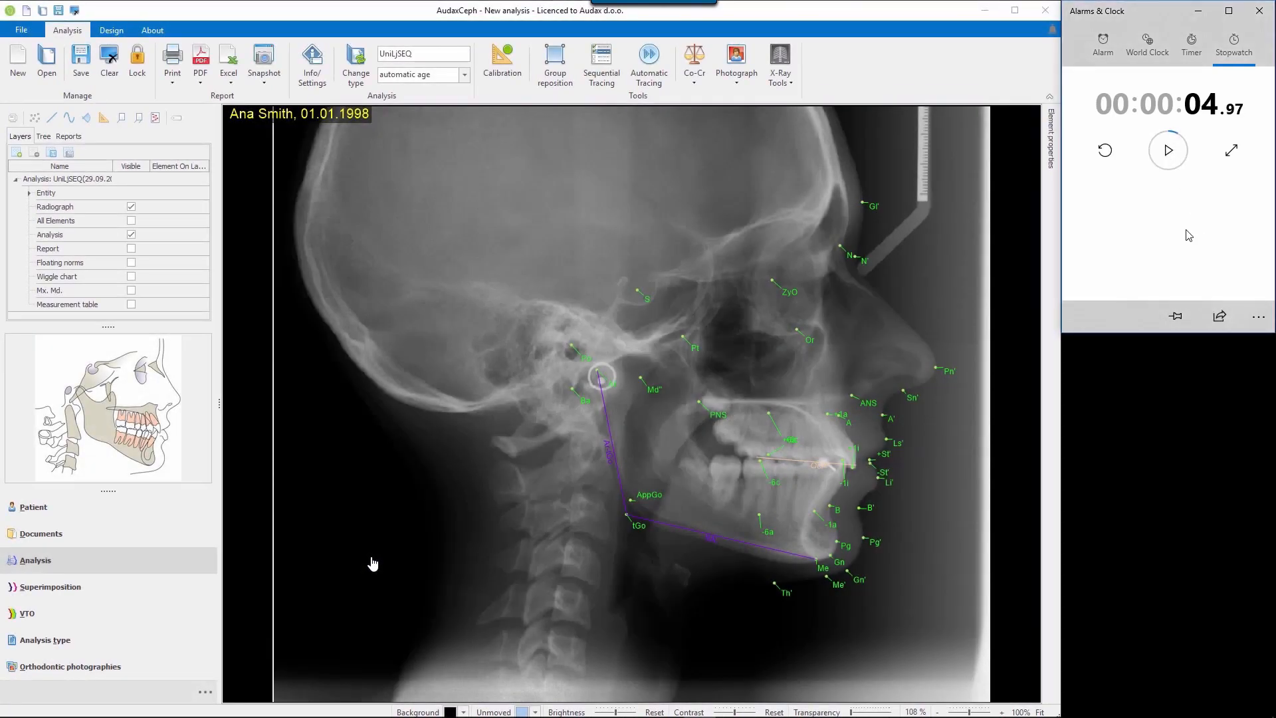
left_click(131, 249)
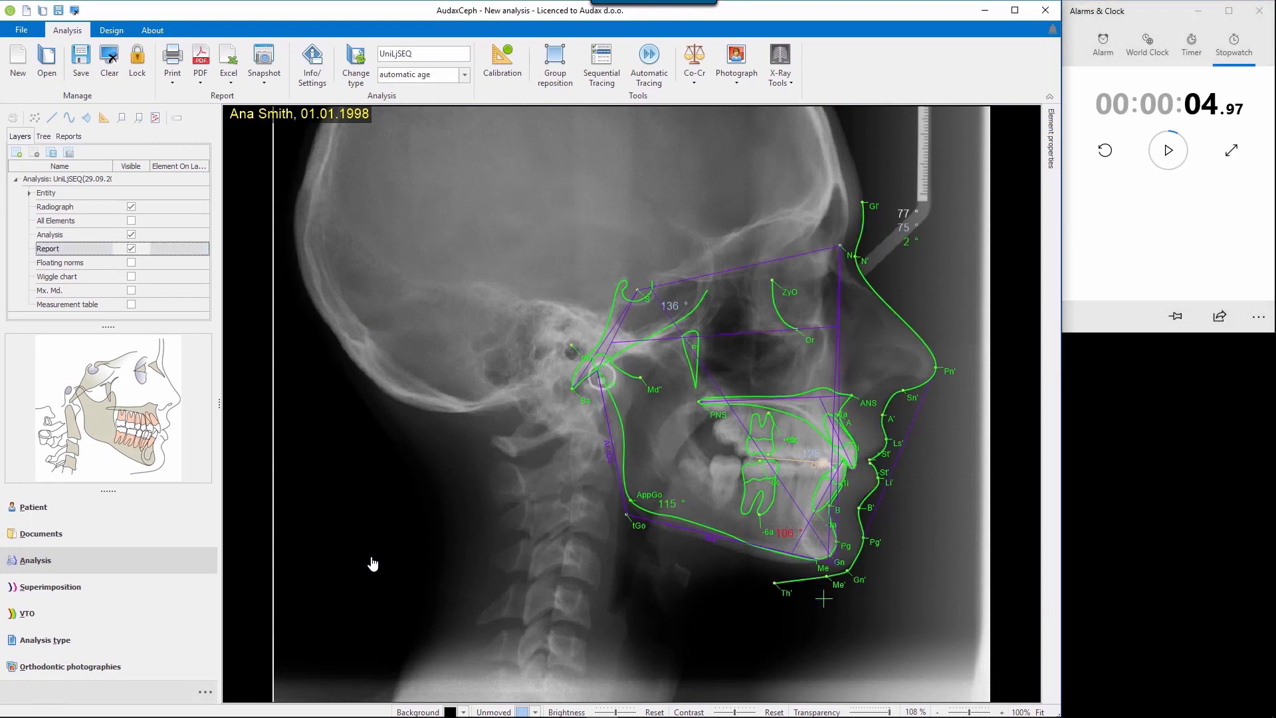
Step: Switch to Excel and record 5 seconds for automatic using AudaxCEPH TINA
mouse_move(698, 716)
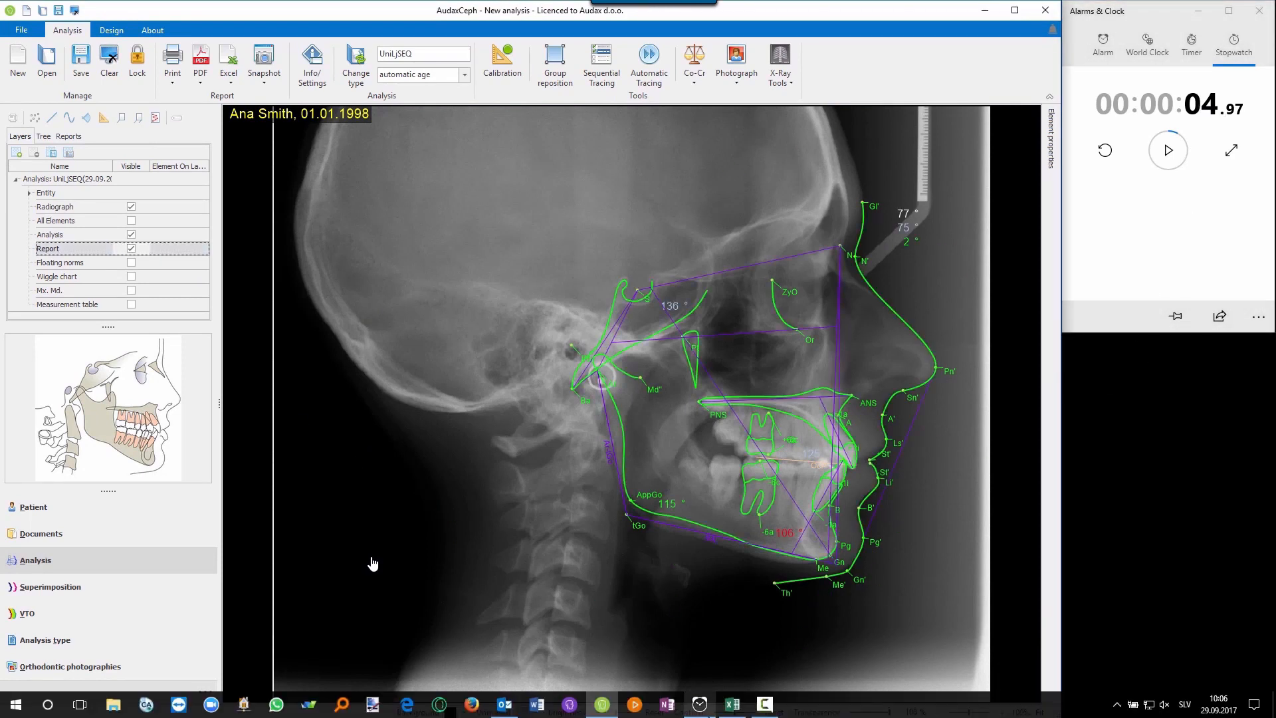
left_click(731, 706)
type("5")
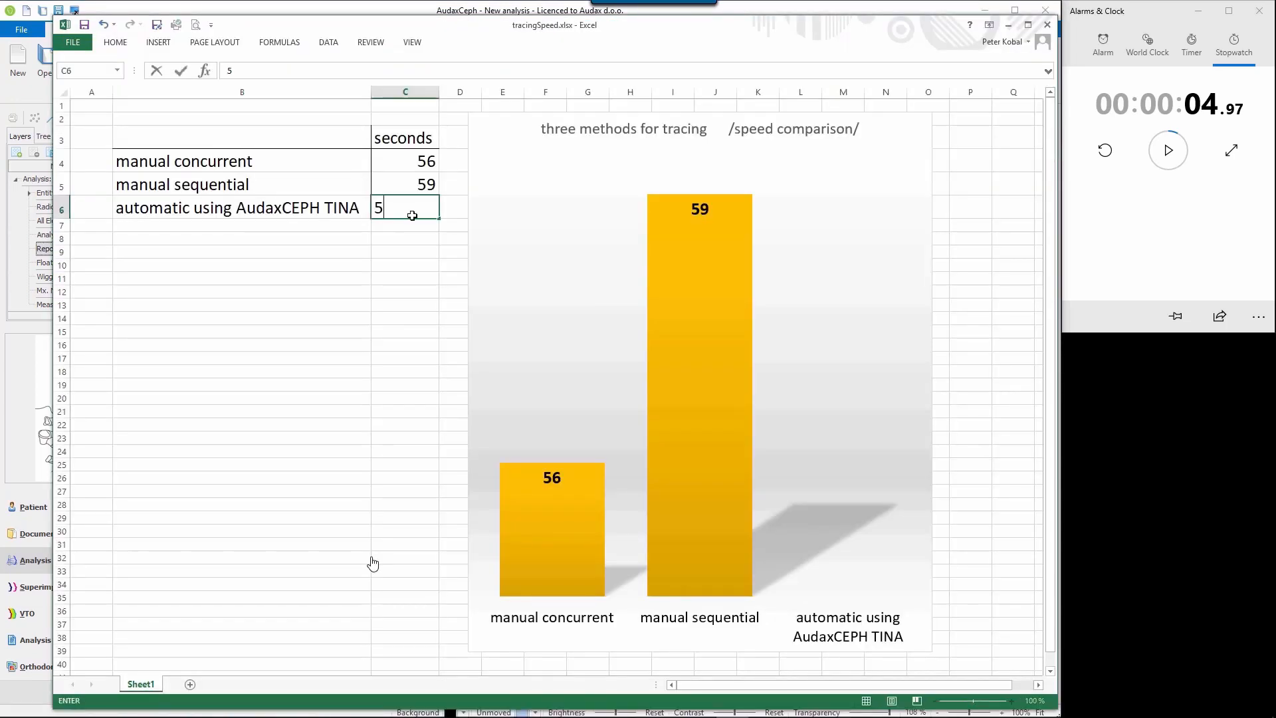
key("Return")
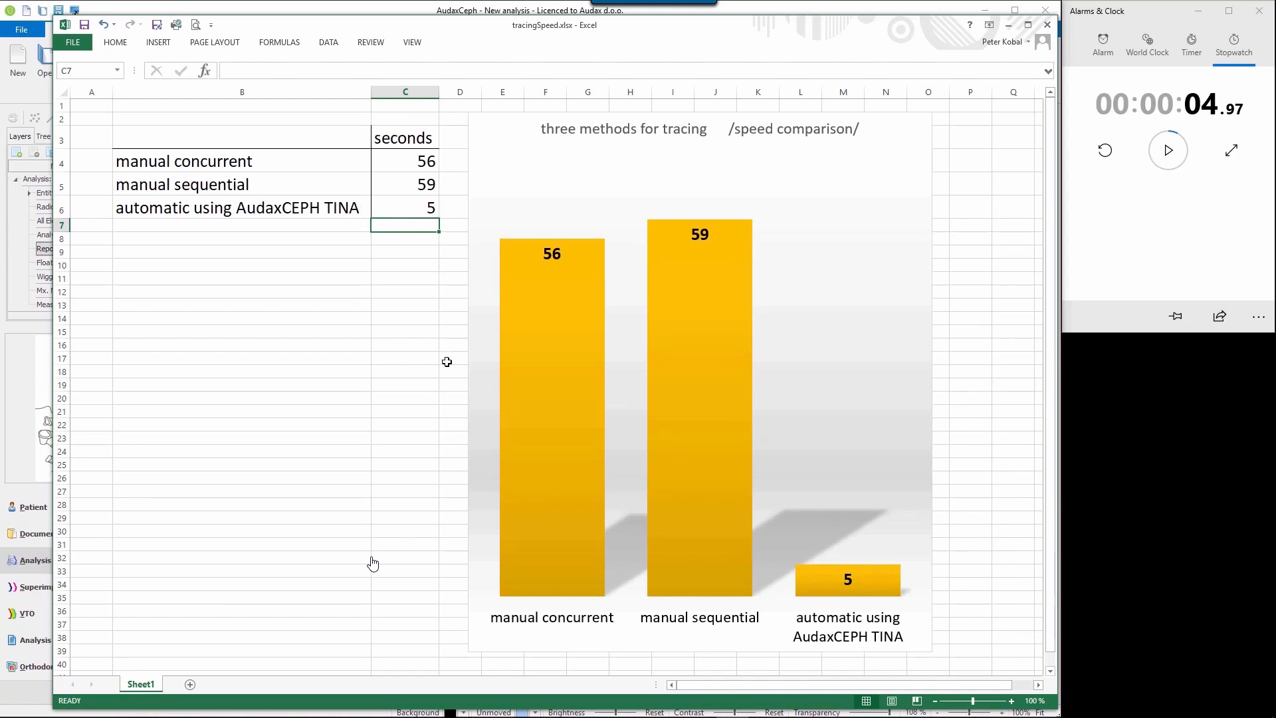
mouse_move(582, 421)
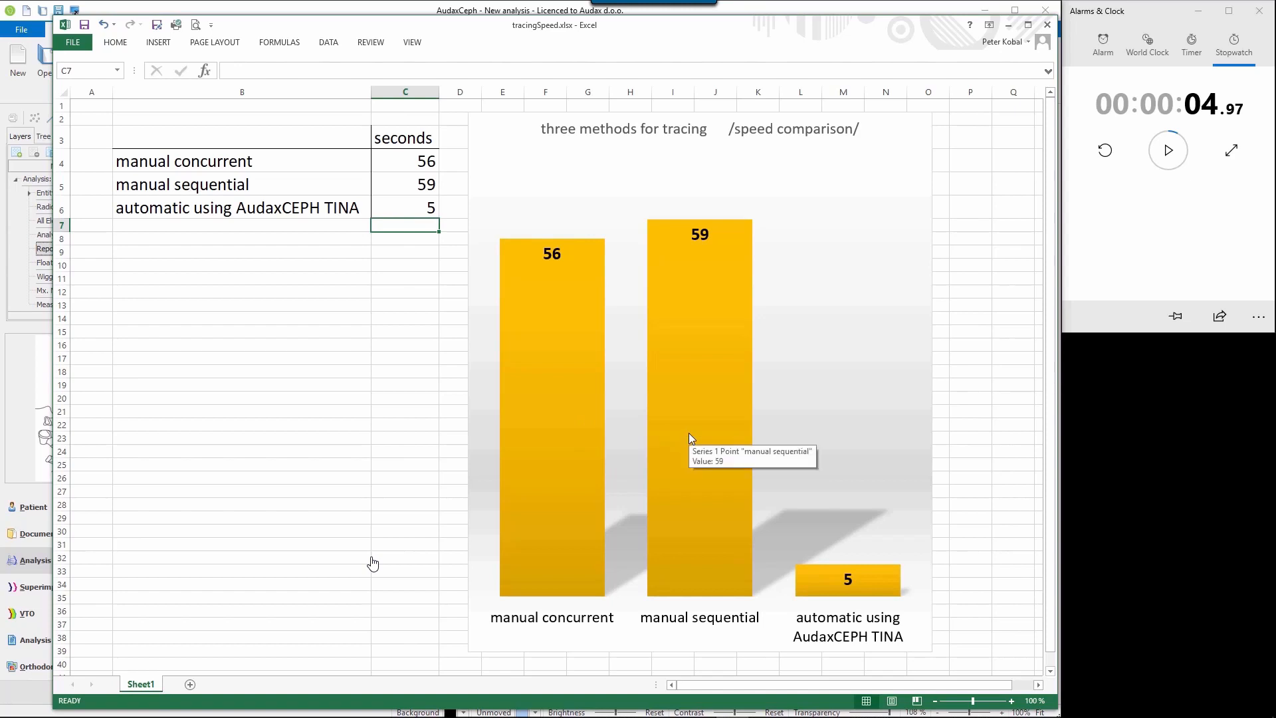
mouse_move(843, 596)
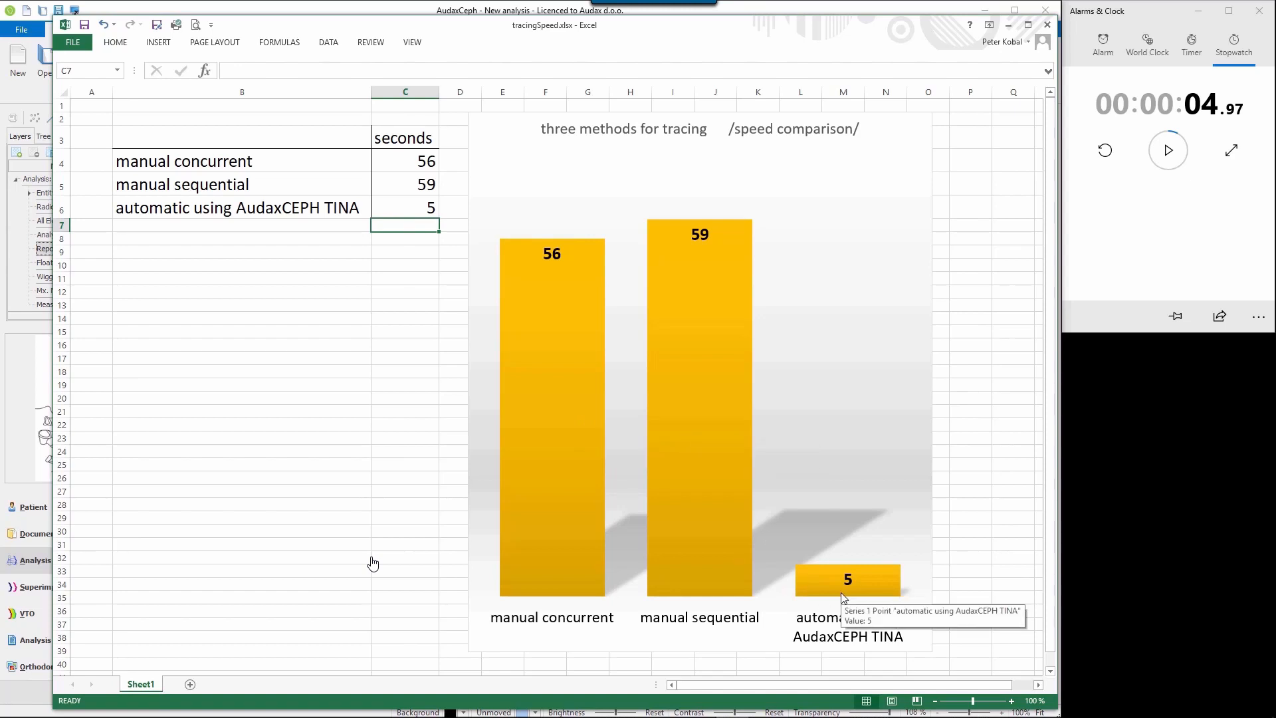
left_click(455, 8)
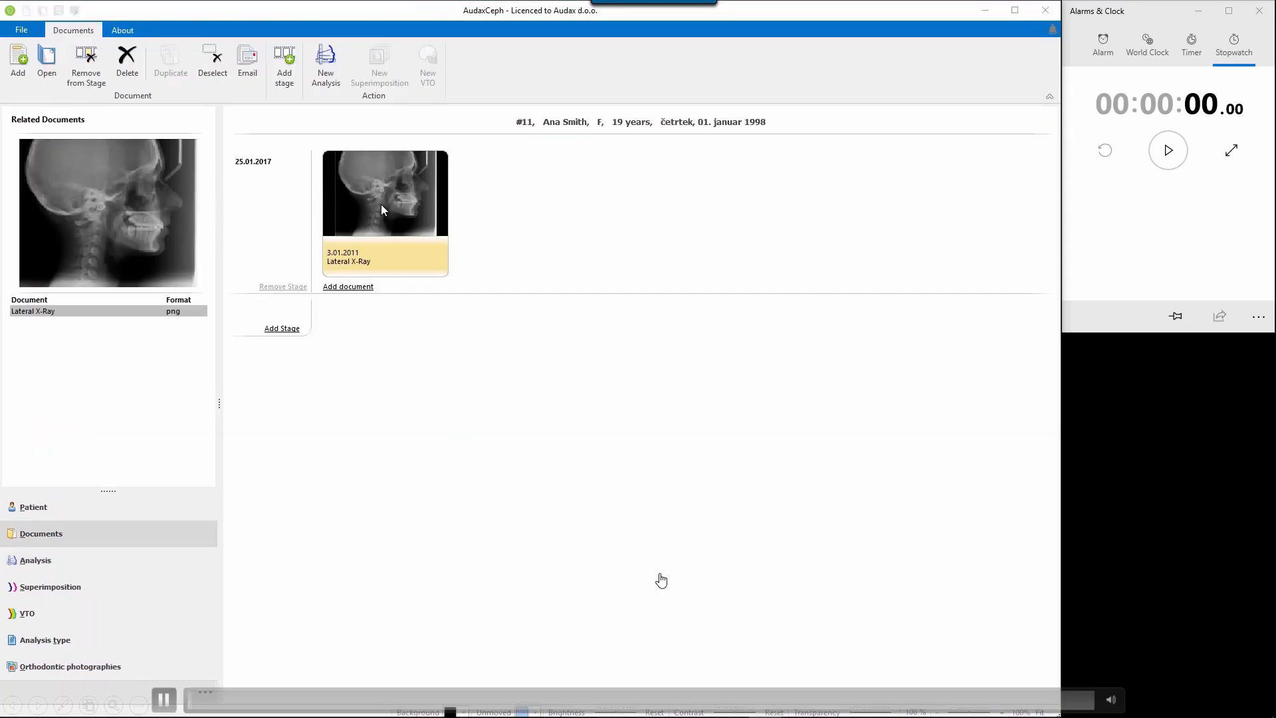
key("Right")
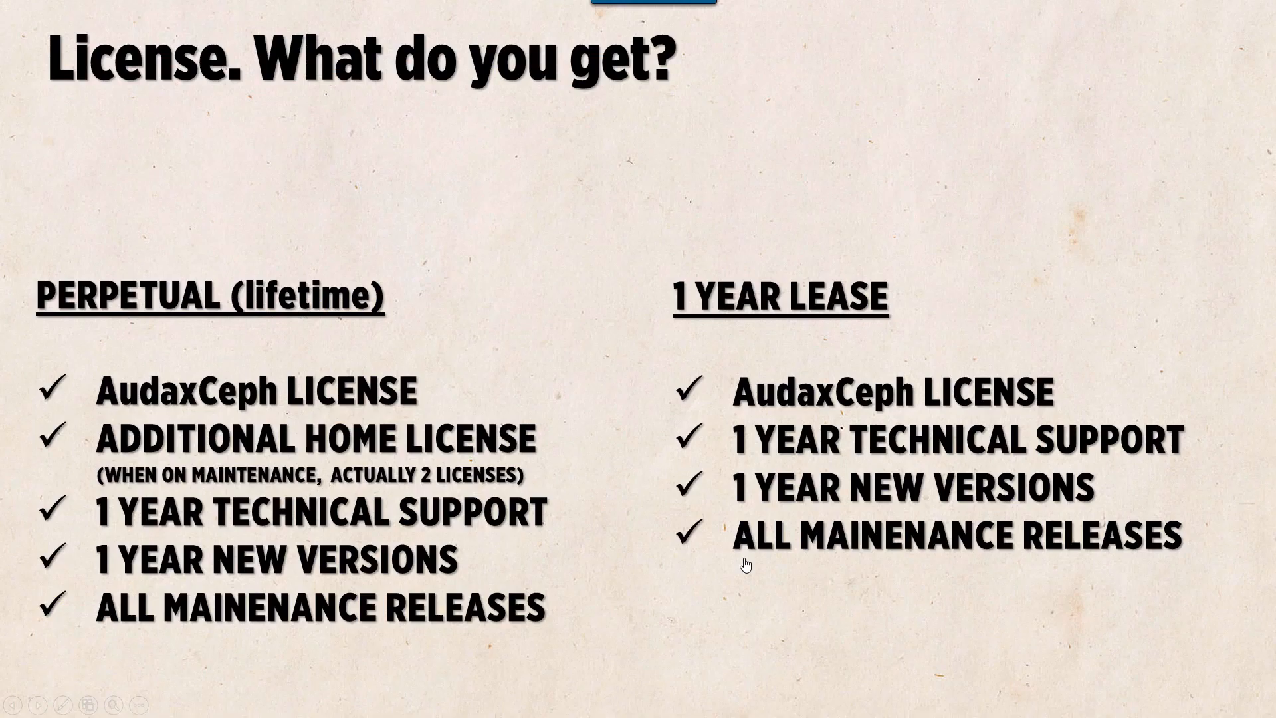
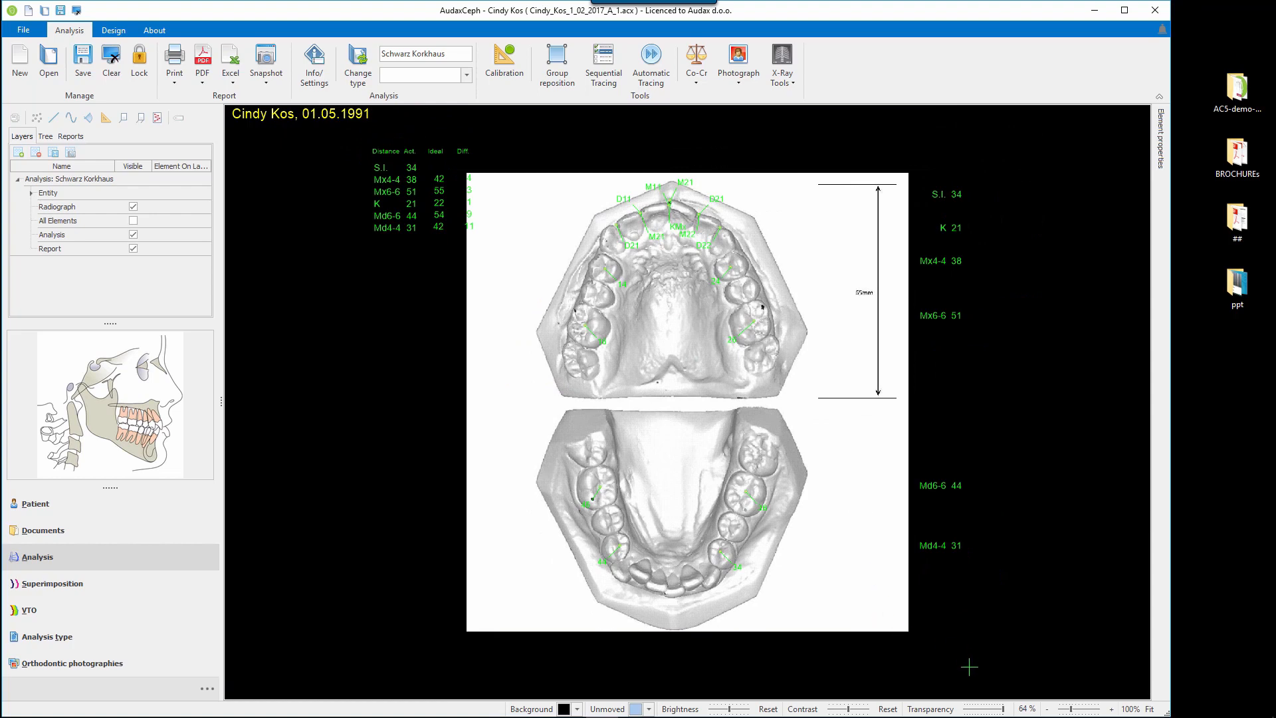
Step: Lower the Transparency of the dental cast image in the Schwarz Korkhaus analysis to about half
left_click_drag(1004, 710, 984, 712)
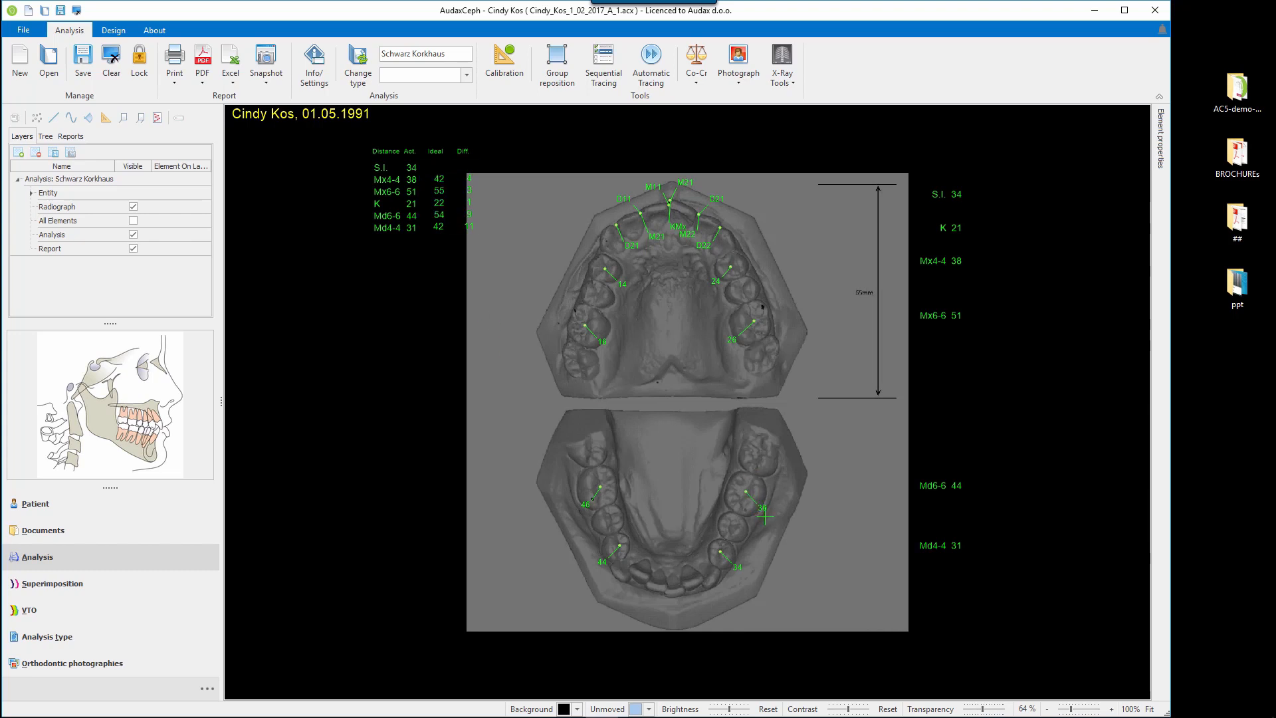
Step: Select the 39-year-old patient and play the Animation movie dated 3.10.2016 from the second stage
left_click(66, 504)
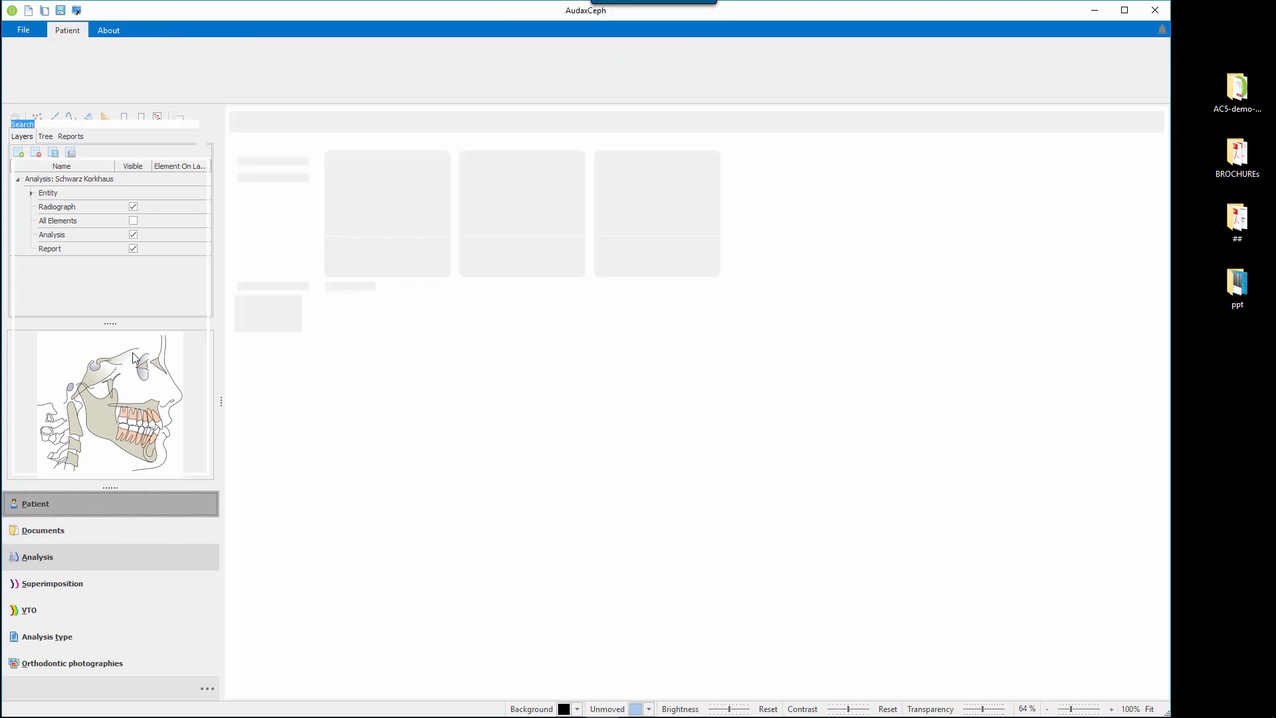
left_click(58, 201)
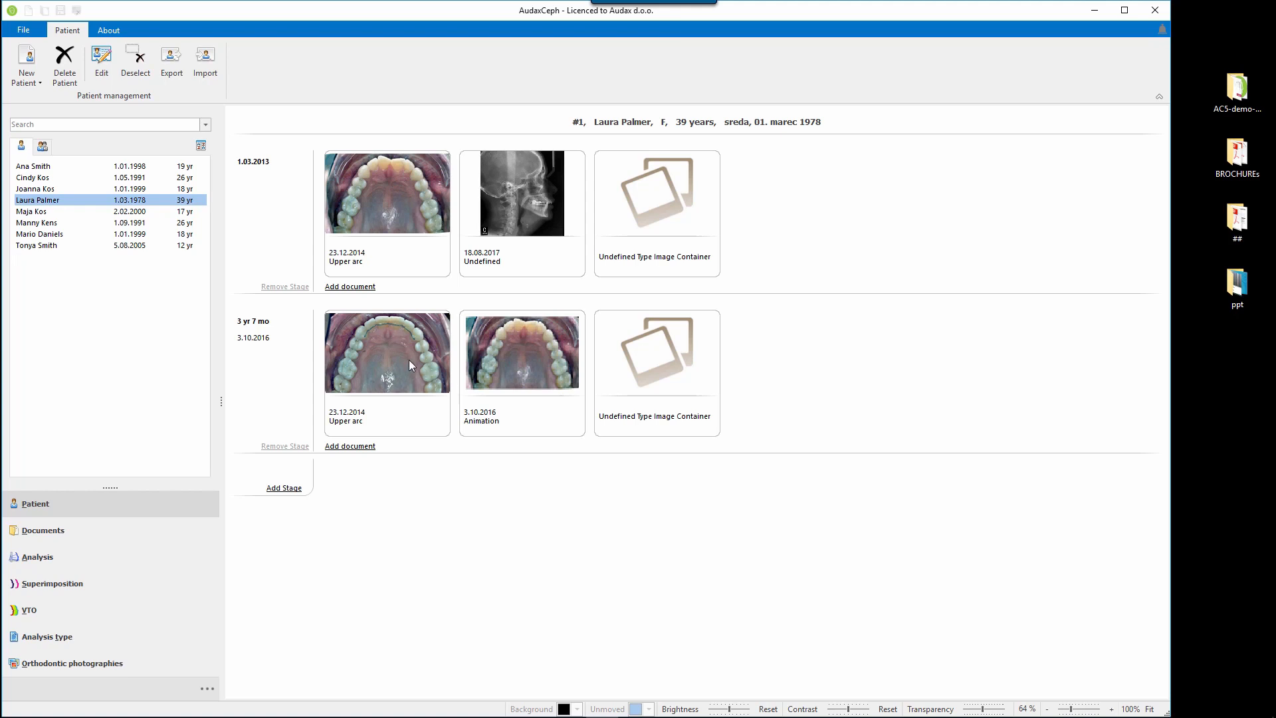
left_click(498, 370)
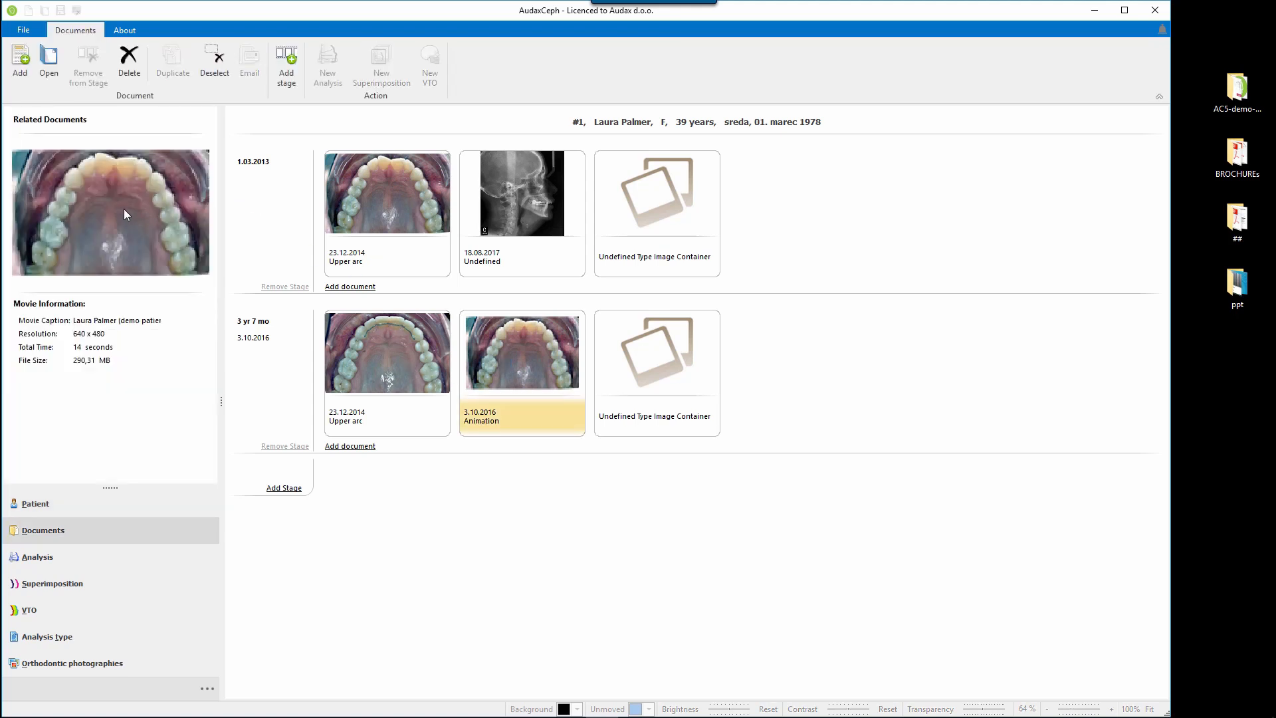
double_click(122, 214)
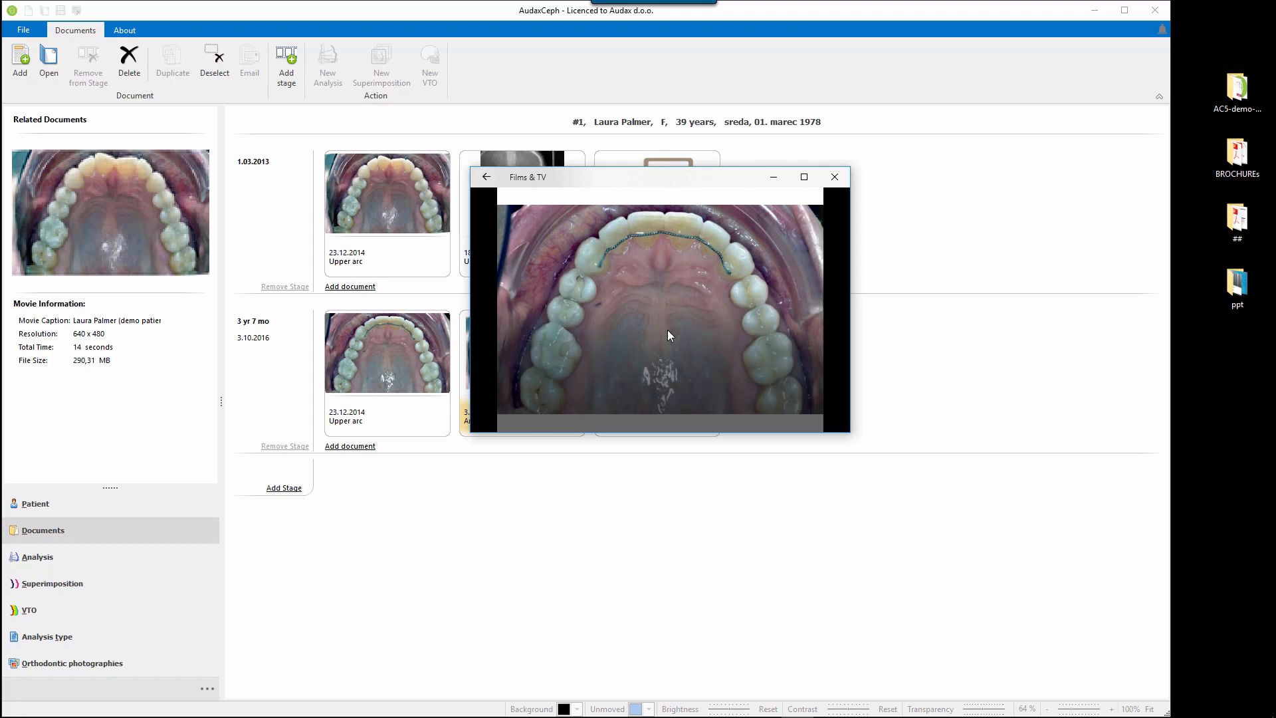
Step: Select the 12-year-old patient and start a new analysis from the Lateral X-Ray document
left_click(36, 504)
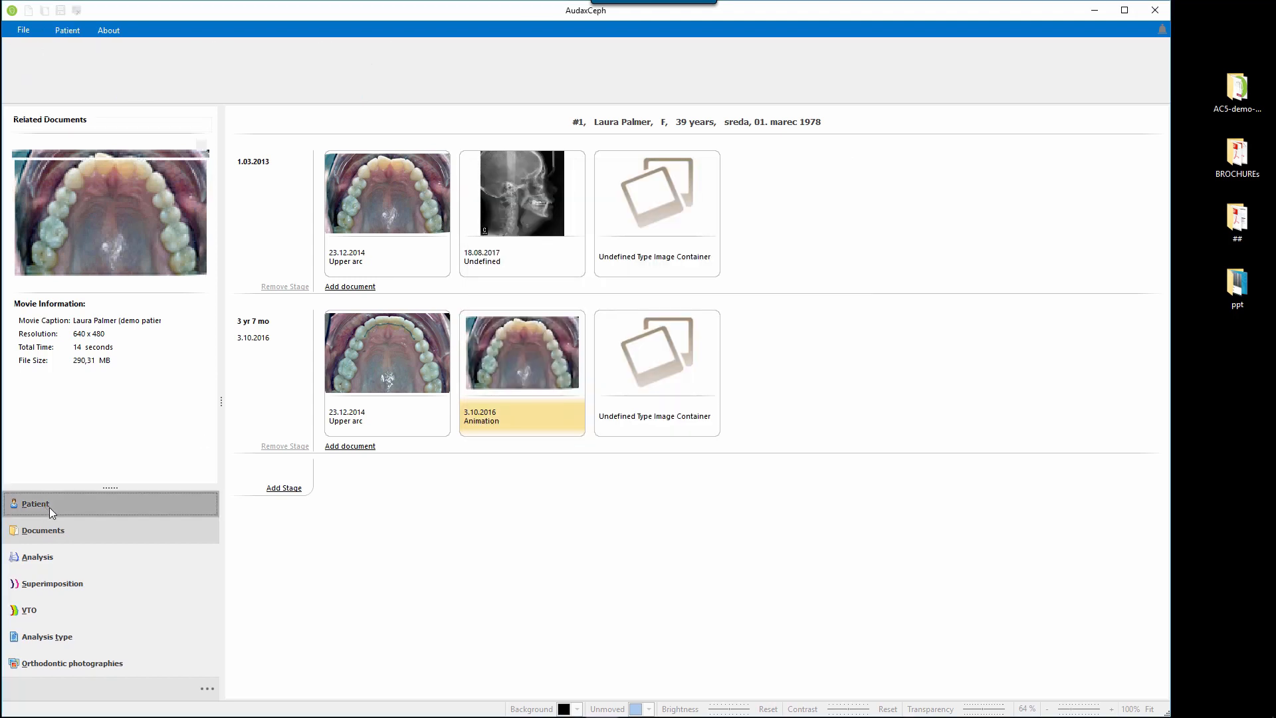
left_click(36, 245)
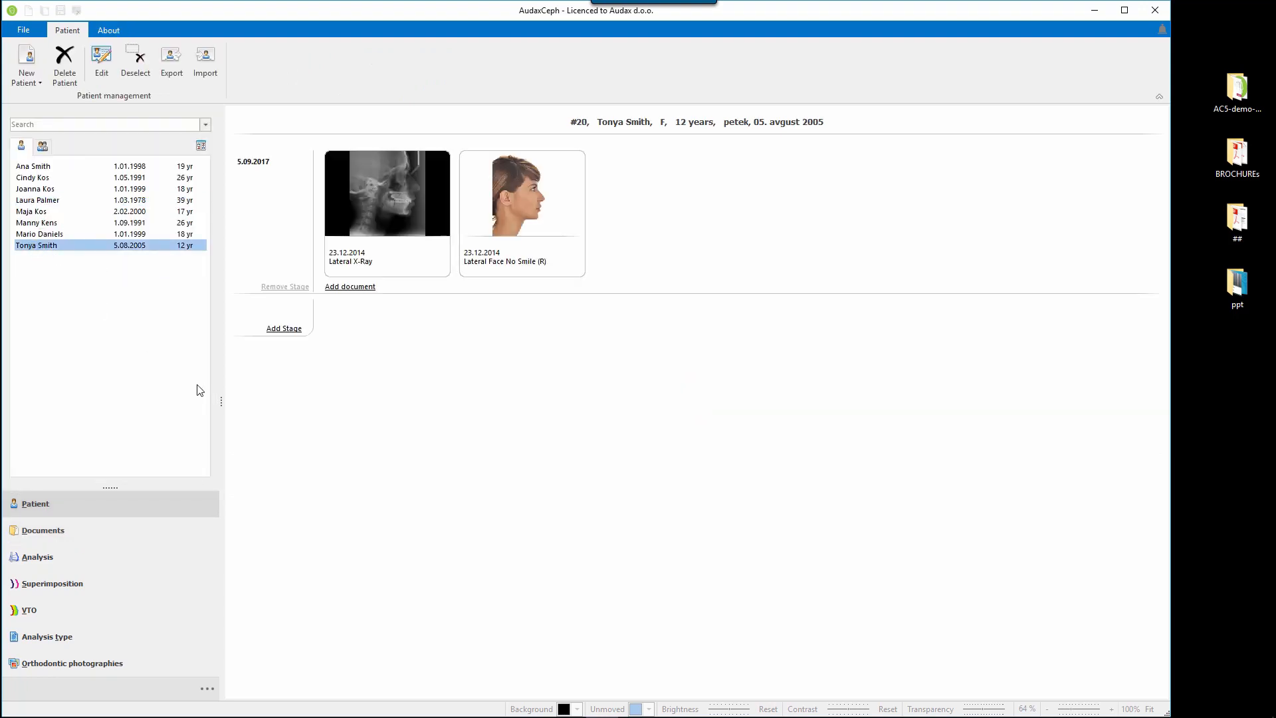
double_click(396, 210)
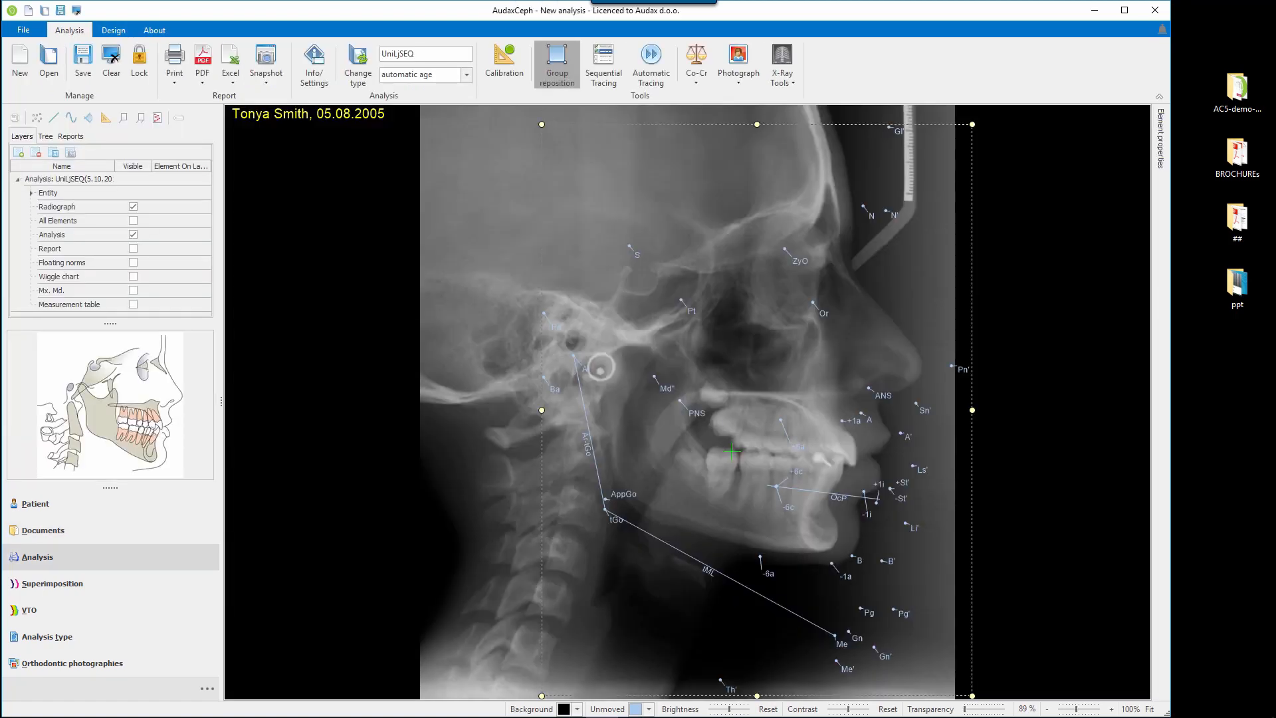
Step: Run Automatic Tracing on the lateral radiograph and show the Report layer
left_click(651, 57)
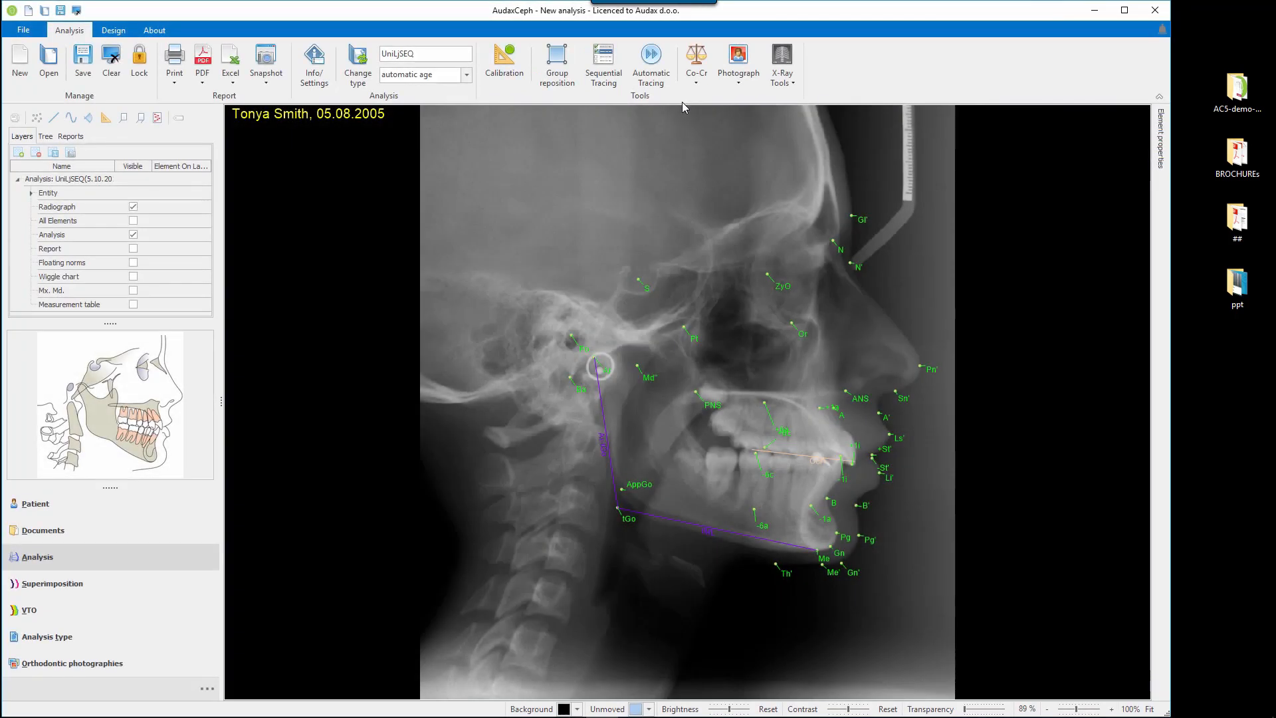
left_click(133, 248)
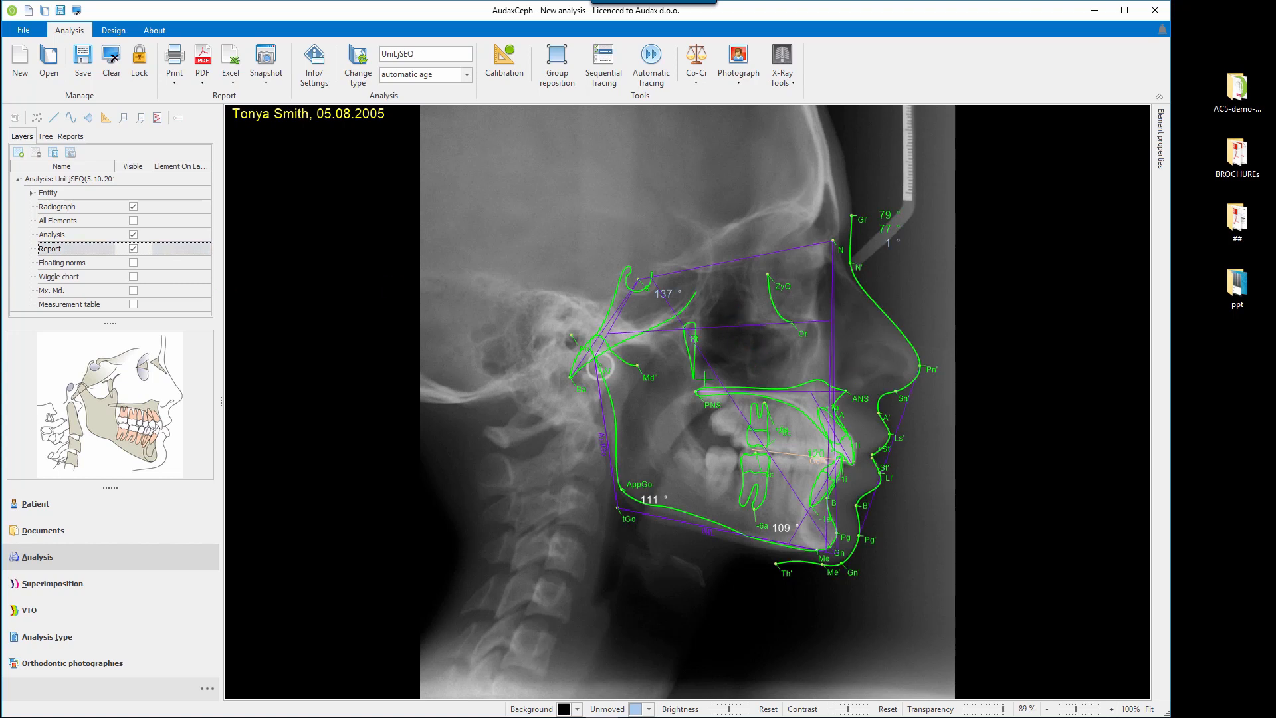
Step: Fine-tune the Md'', N and +6a landmarks on the tracing and save the analysis
left_click(647, 378)
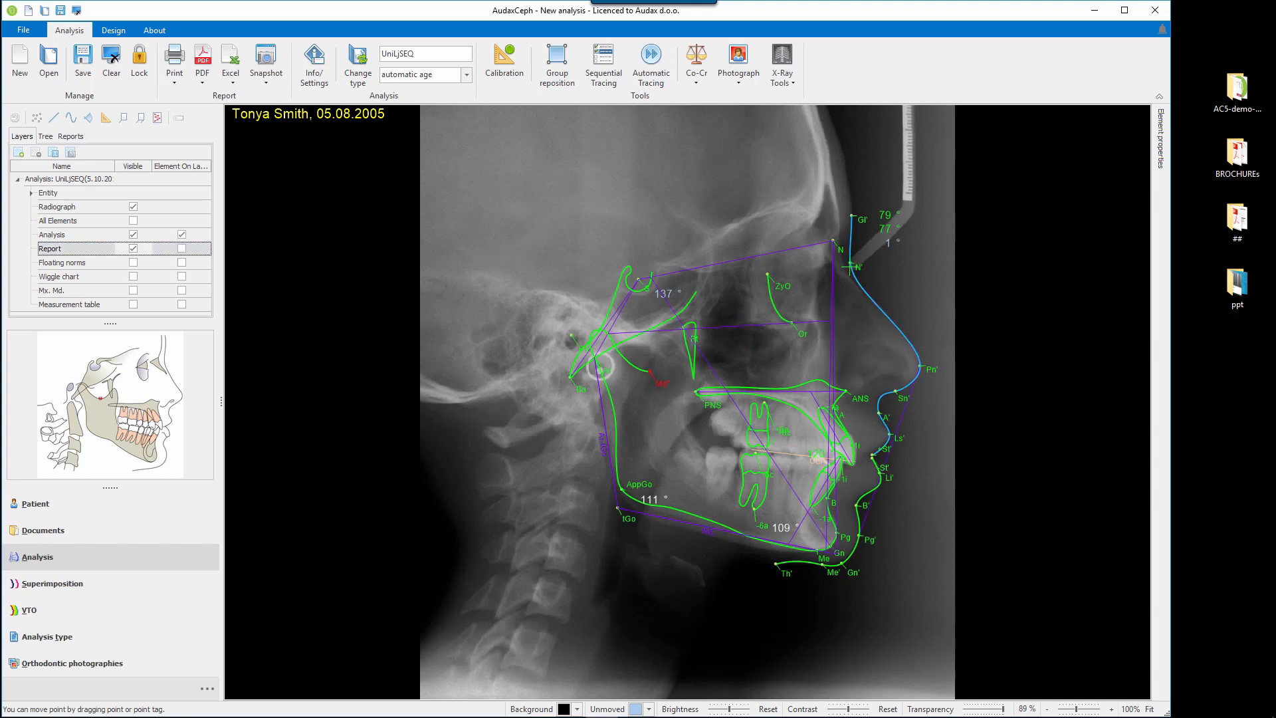
left_click_drag(840, 249, 848, 242)
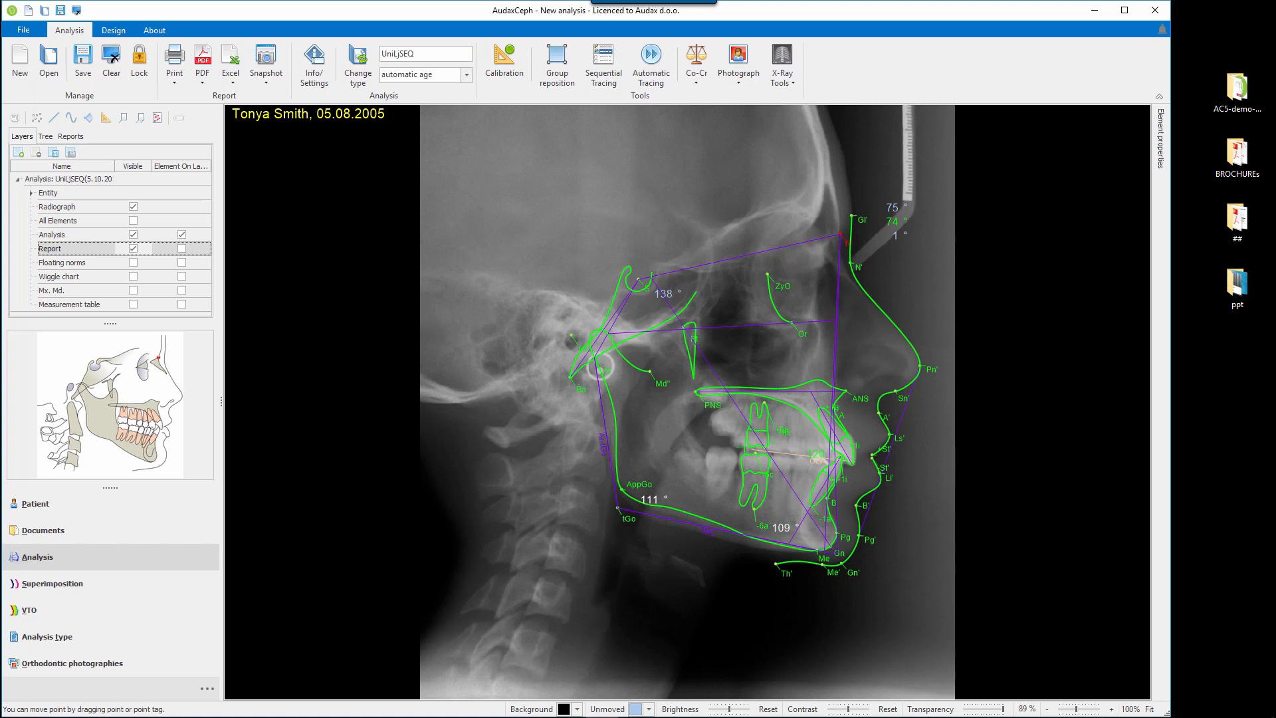
left_click_drag(785, 437, 784, 426)
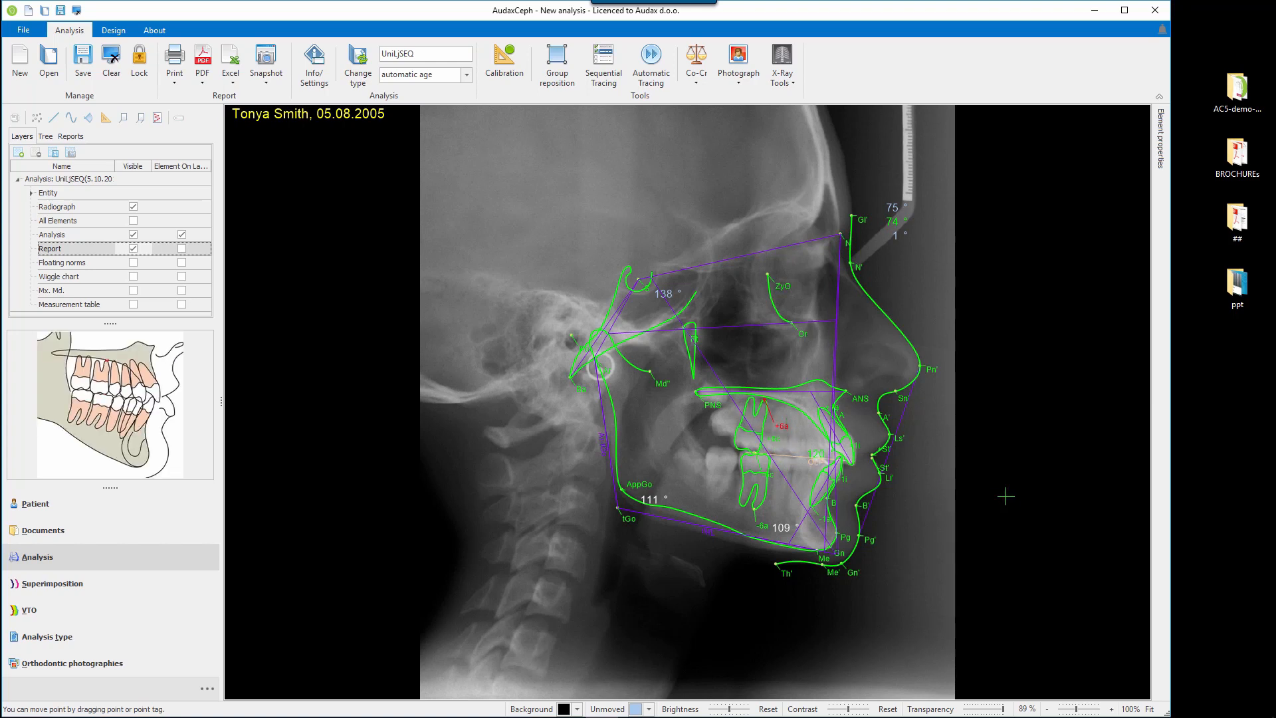
left_click(86, 61)
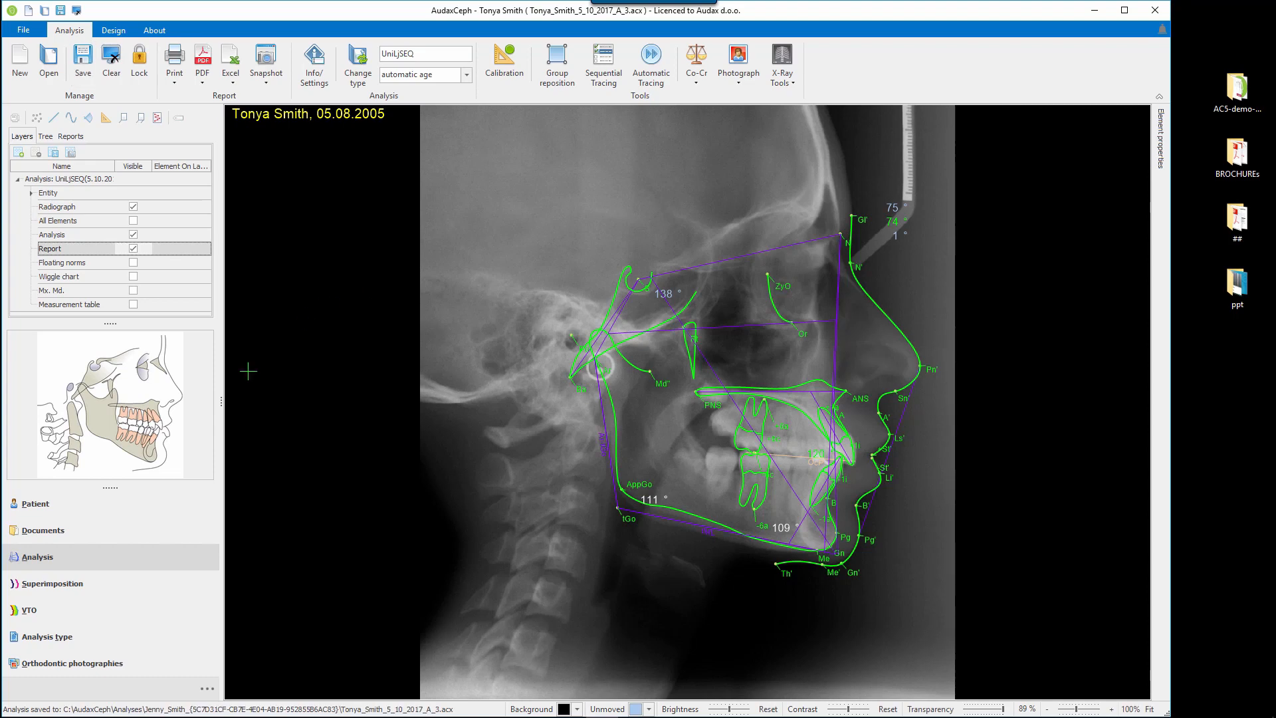
Step: Open the "PDF Report: DefaultPDF" document related to the saved UniLjSEQ analysis
left_click(63, 533)
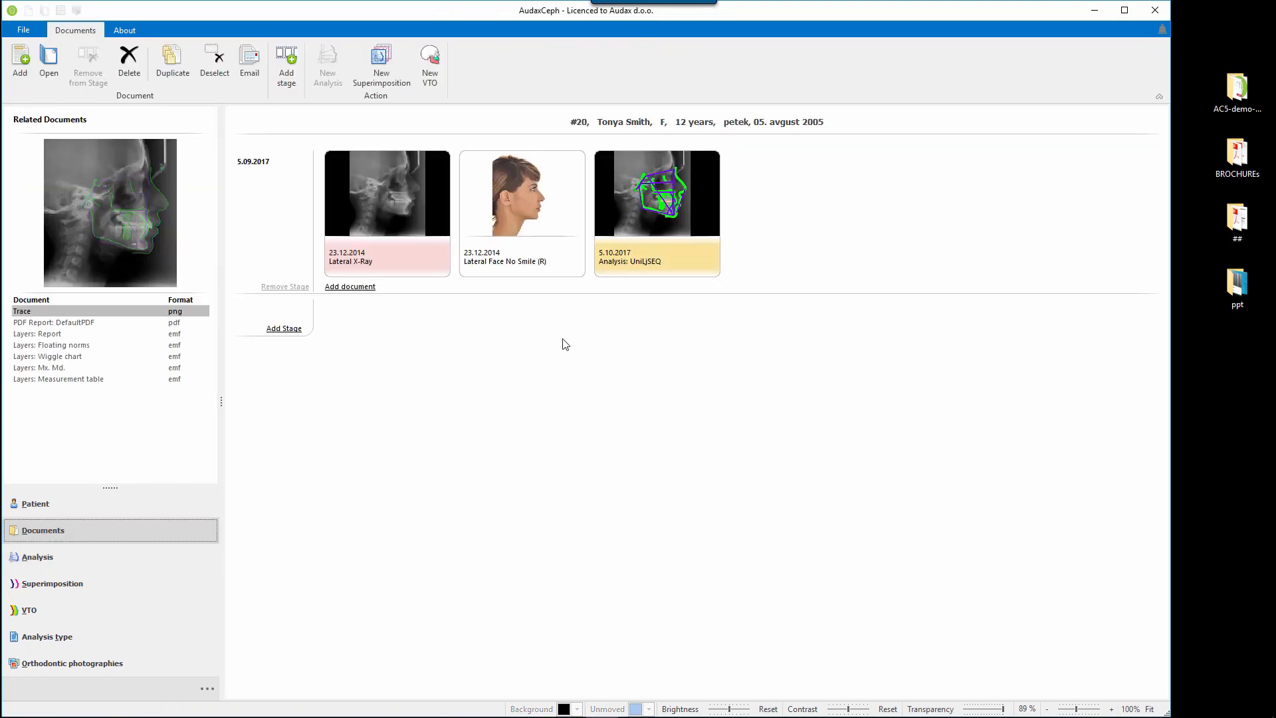
left_click(73, 323)
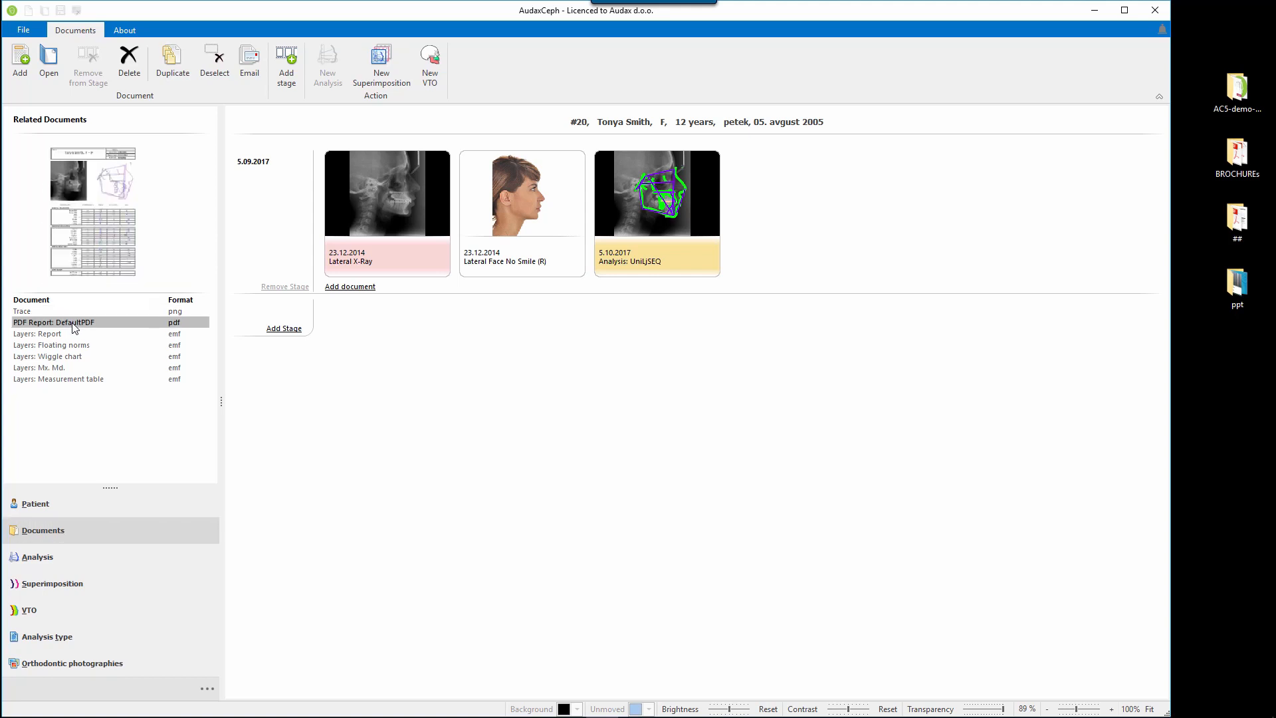
double_click(73, 323)
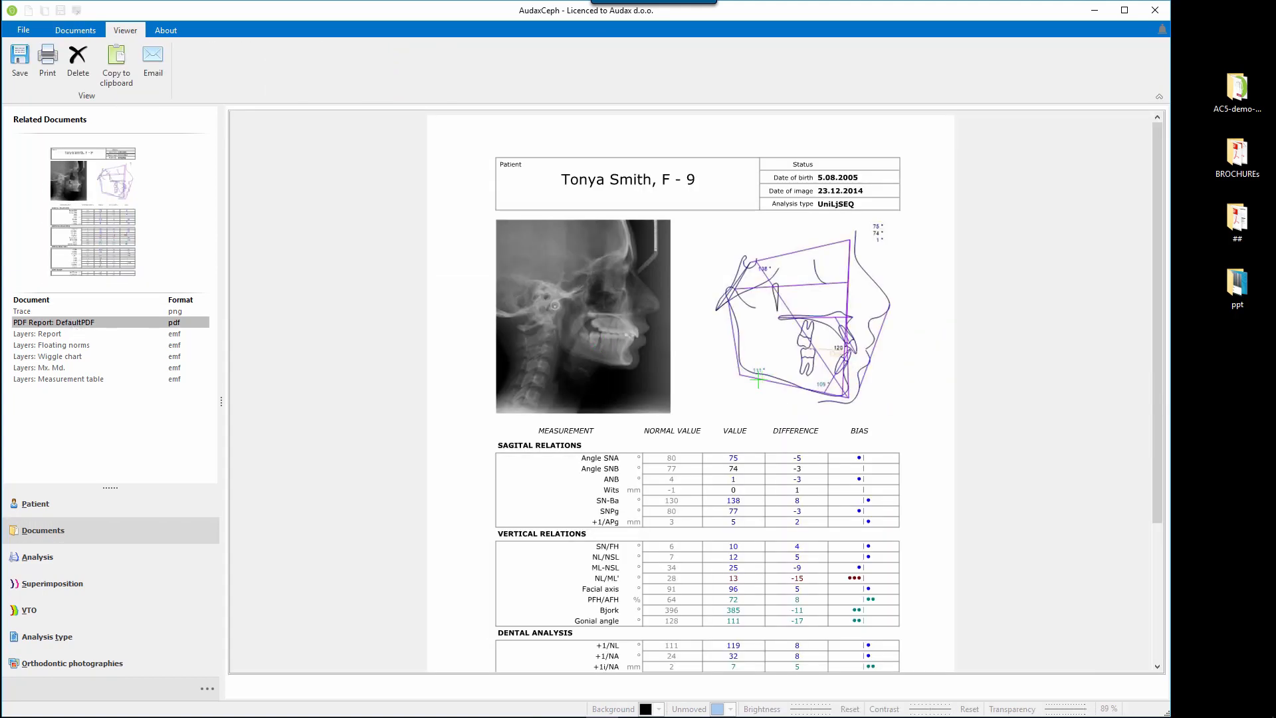
Step: Copy the PDF report to the clipboard, paste it onto the blank PowerPoint slide and place it along the slide's left edge
left_click(117, 58)
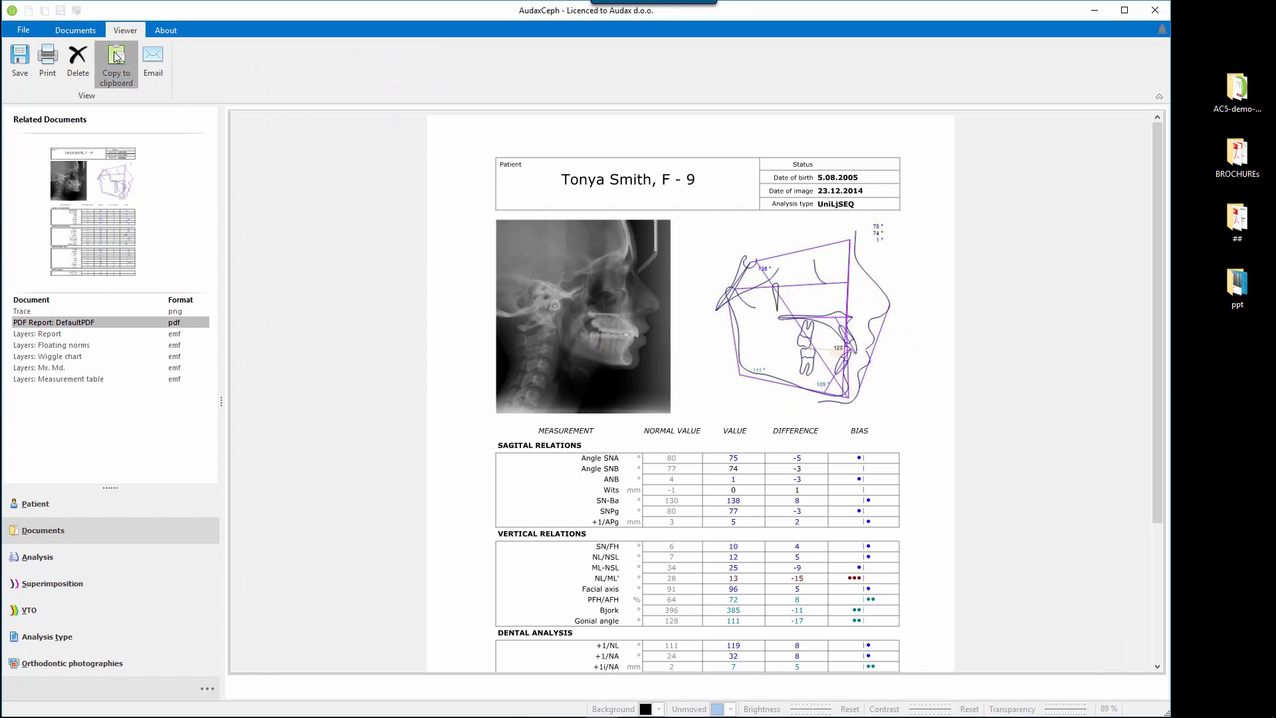
mouse_move(797, 714)
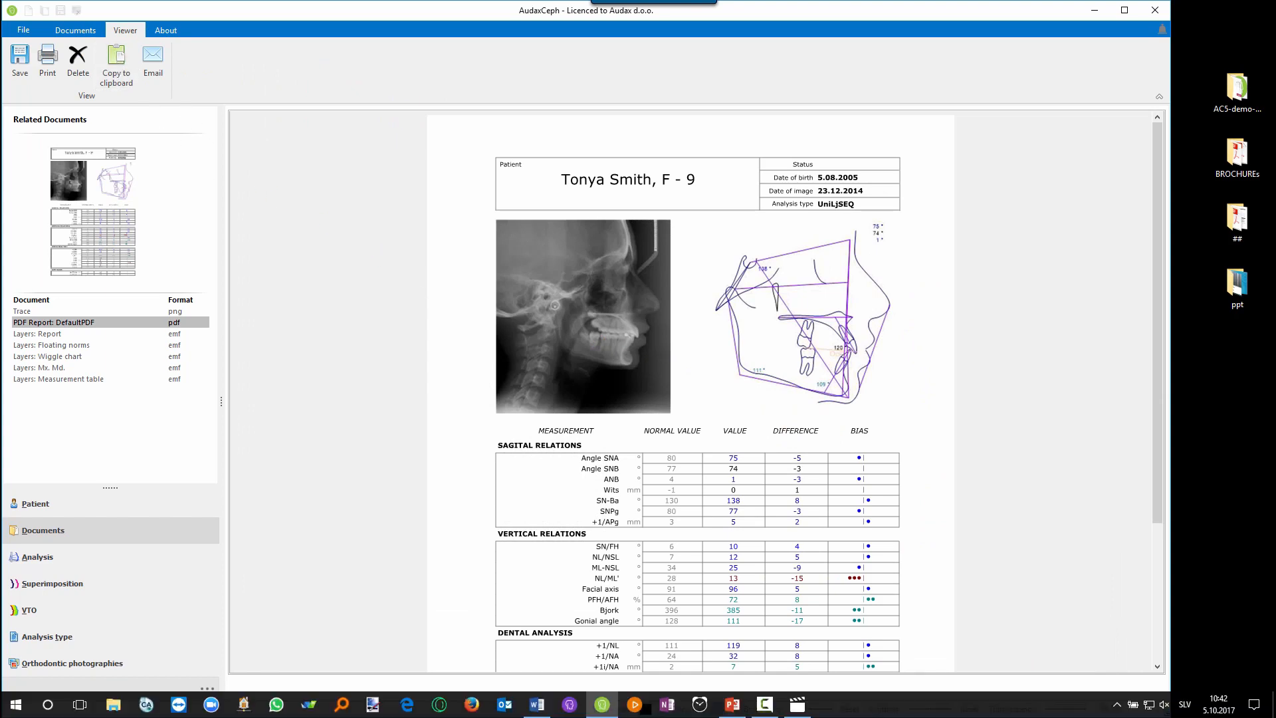
left_click(735, 705)
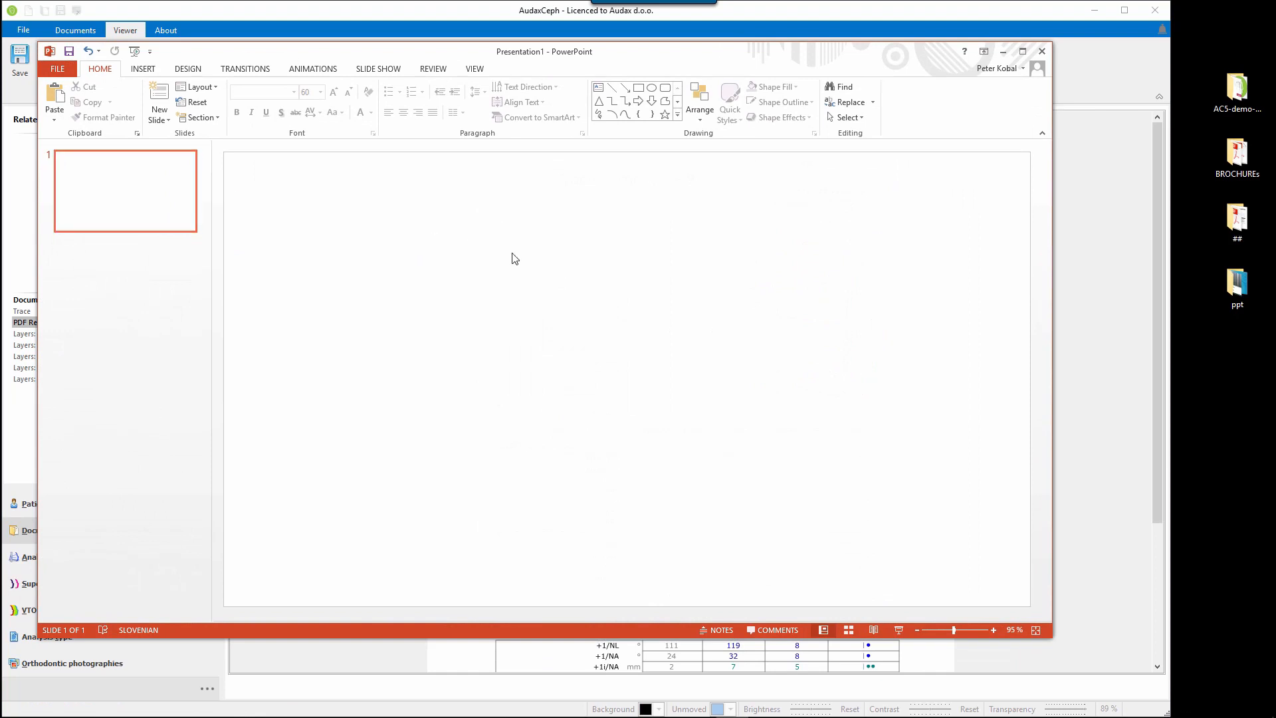
key("ctrl+v")
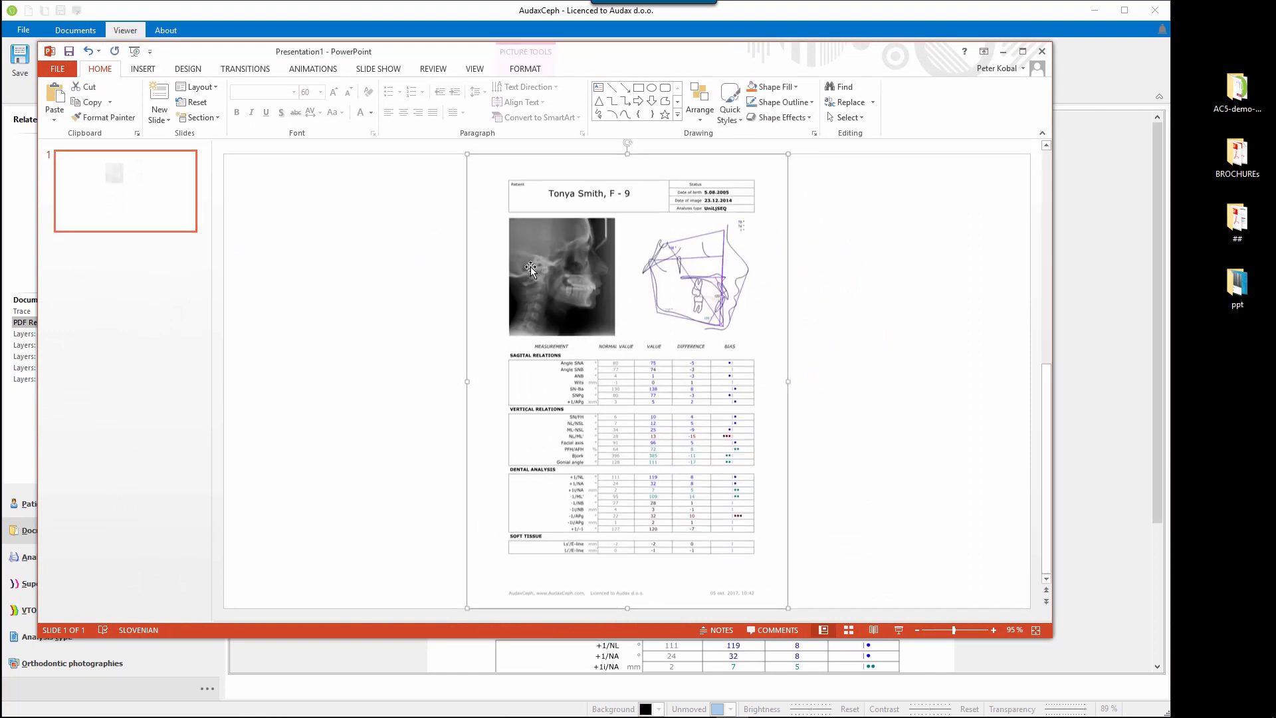
left_click_drag(579, 305, 388, 300)
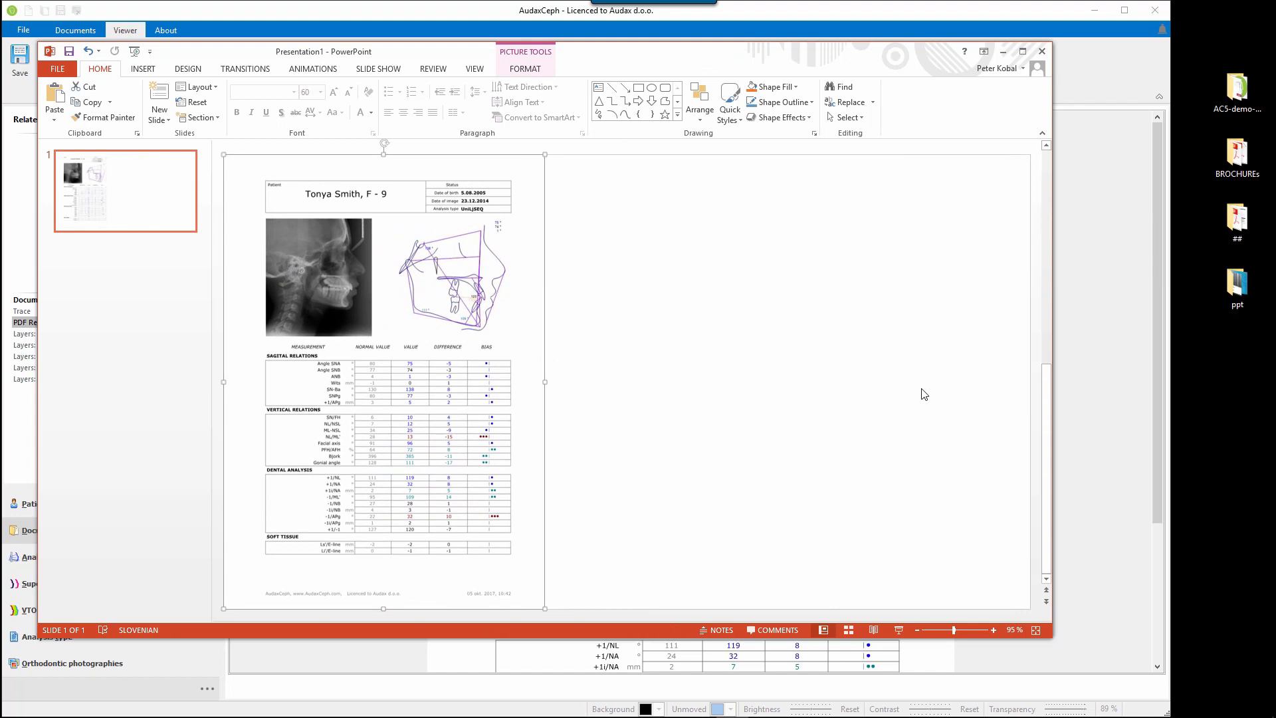
Step: Copy the "Layers: Report" tracing from AudaxCeph into the PowerPoint slide and place it to the right of the PDF report
left_click(1072, 85)
left_click(52, 335)
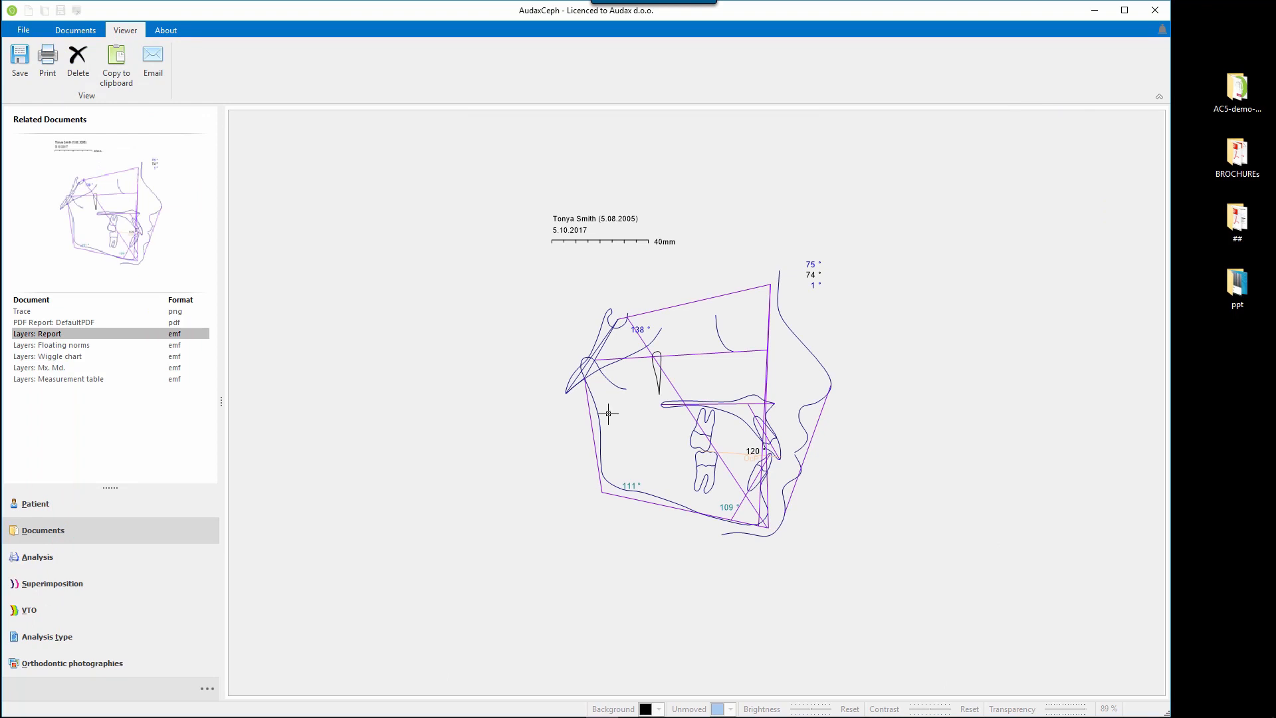
left_click(116, 70)
mouse_move(542, 717)
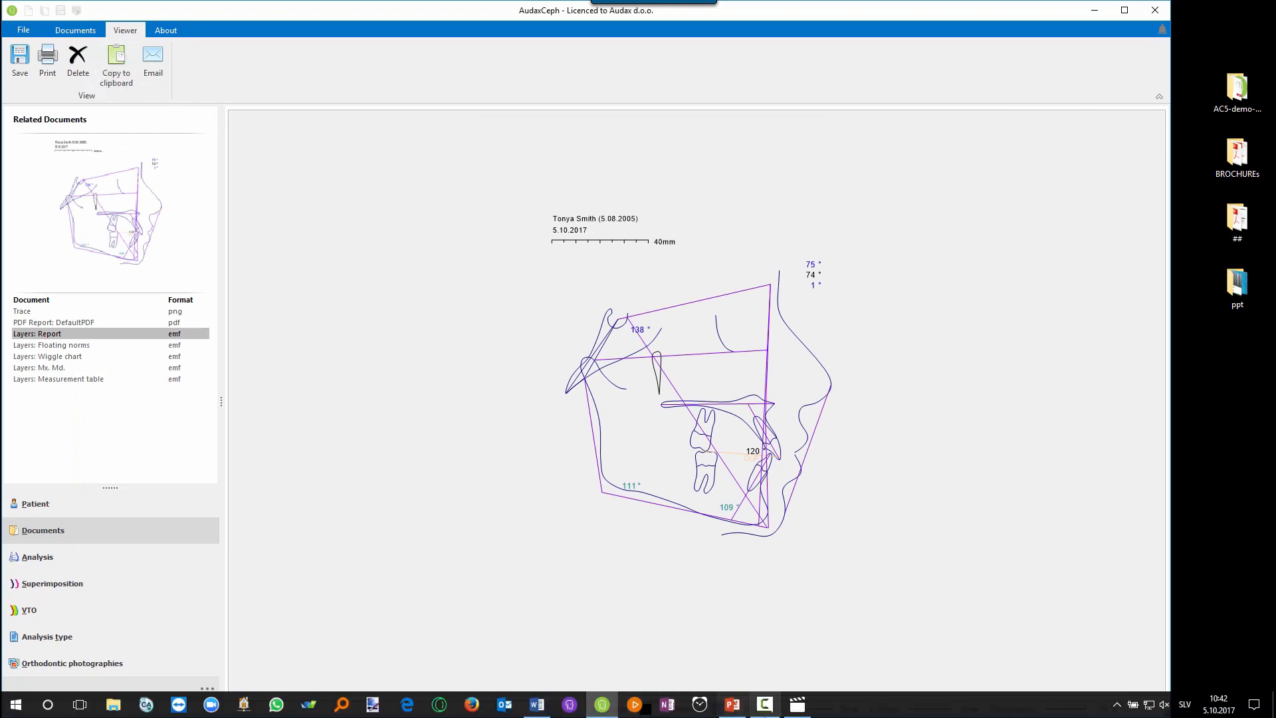
left_click(724, 707)
key("ctrl+v")
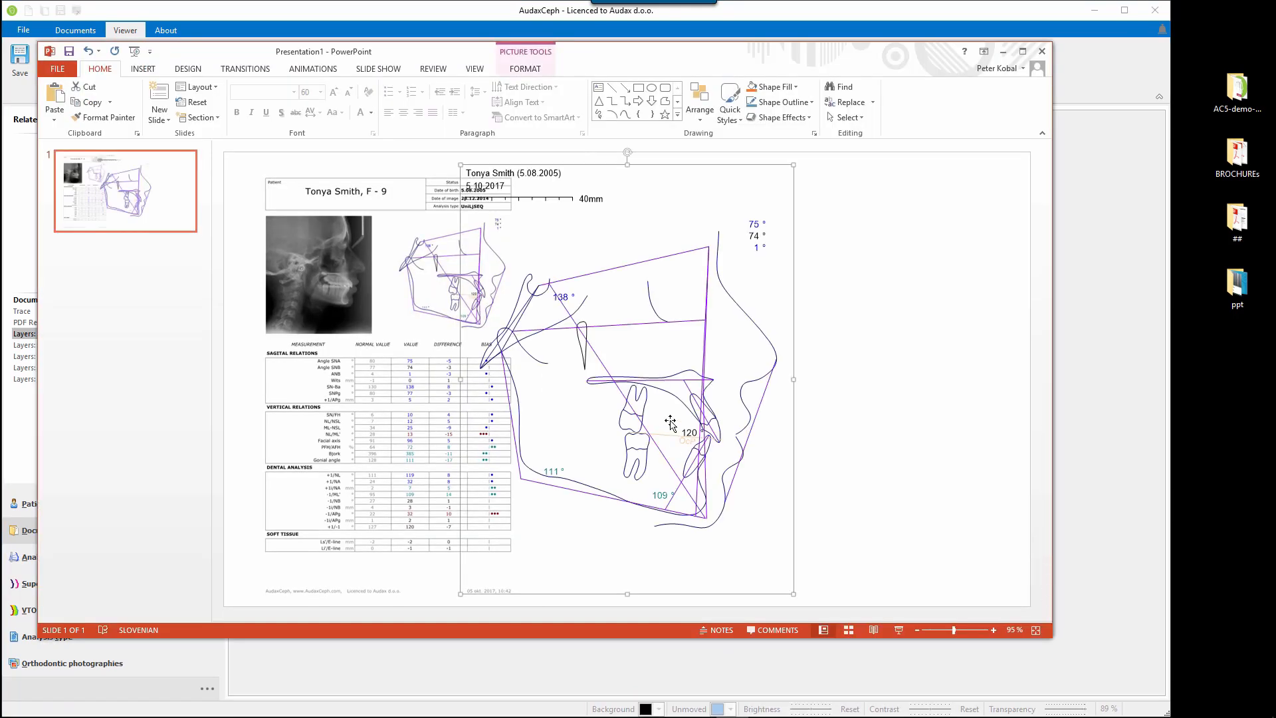
mouse_move(631, 340)
left_mouse_down()
mouse_move(758, 331)
mouse_move(760, 341)
left_mouse_up()
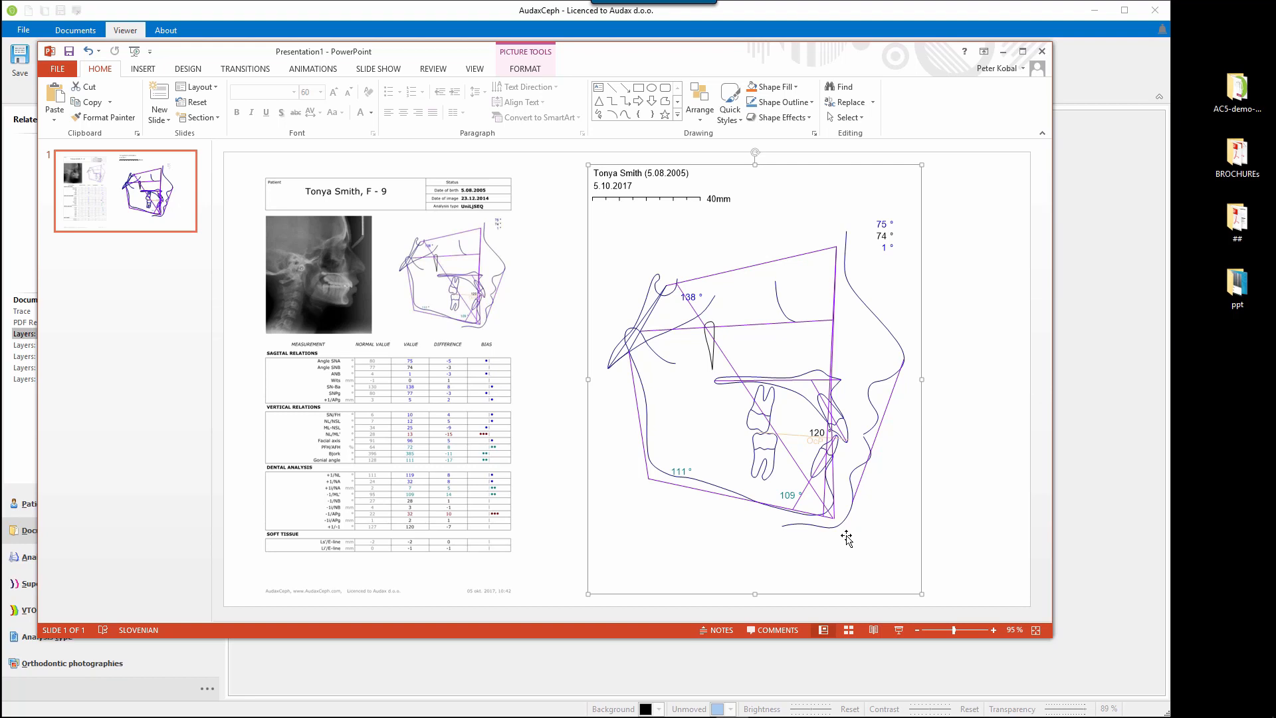
Step: Return to AudaxCeph and view the Floating norms, Wiggle chart and Measurement table layers of the analysis
left_click(926, 12)
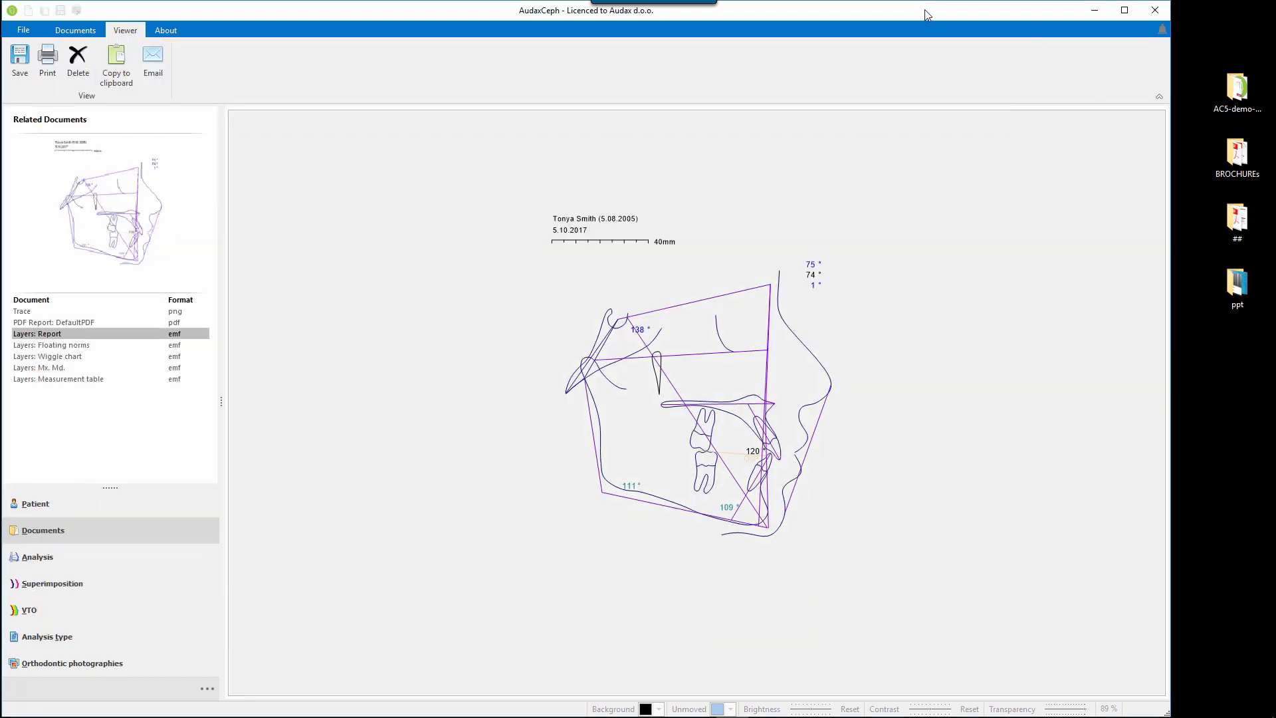
left_click(85, 347)
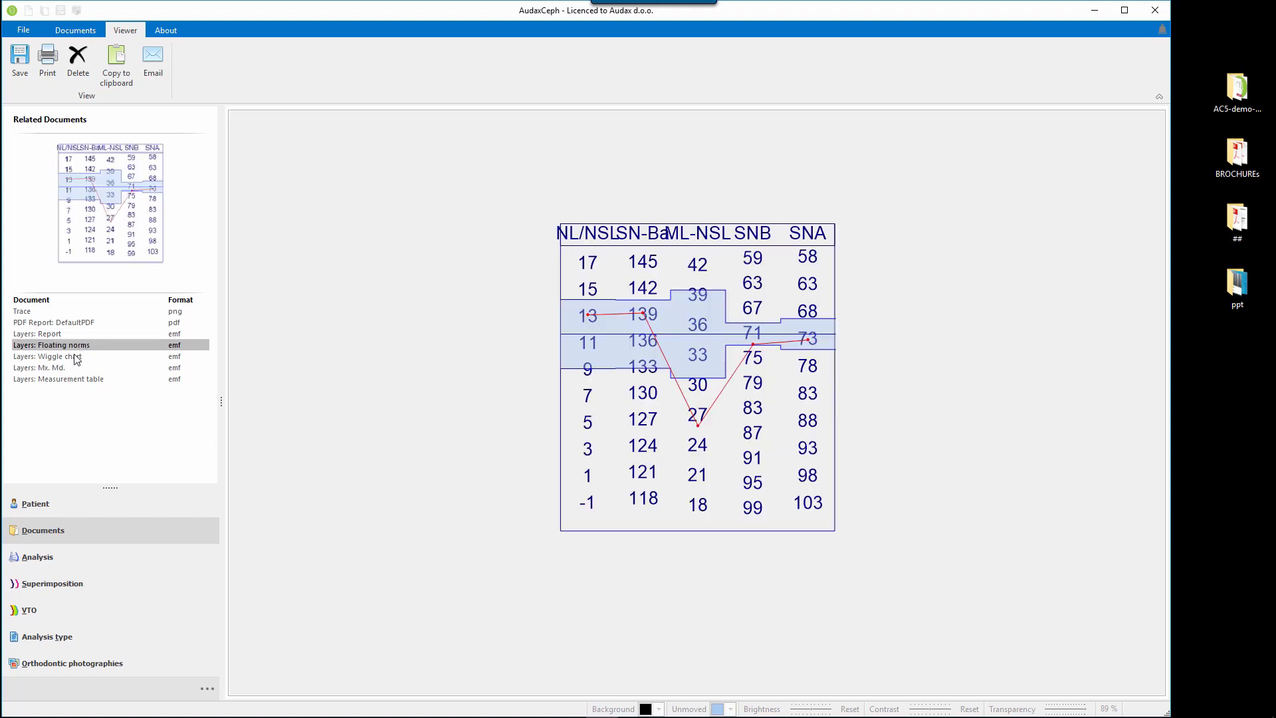
left_click(78, 359)
left_click(75, 382)
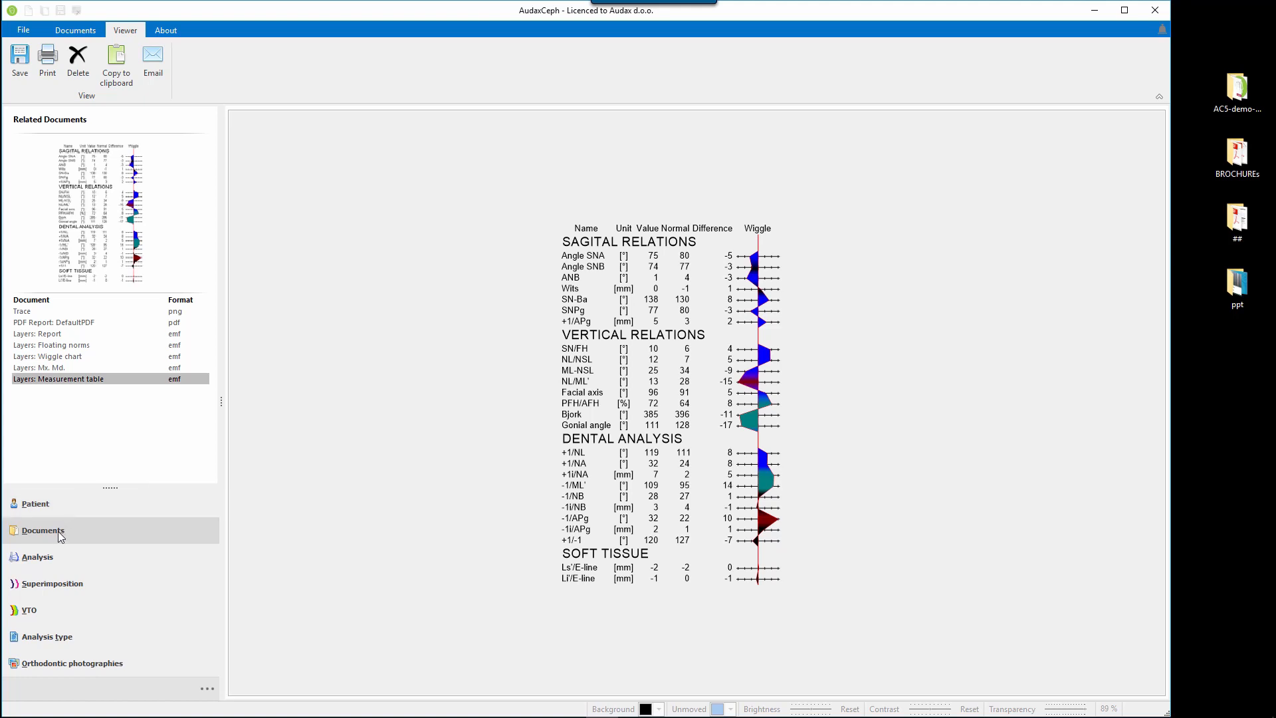
Step: Return to the patient's documents and start a new VTO from the UniLjSEQ analysis
left_click(77, 31)
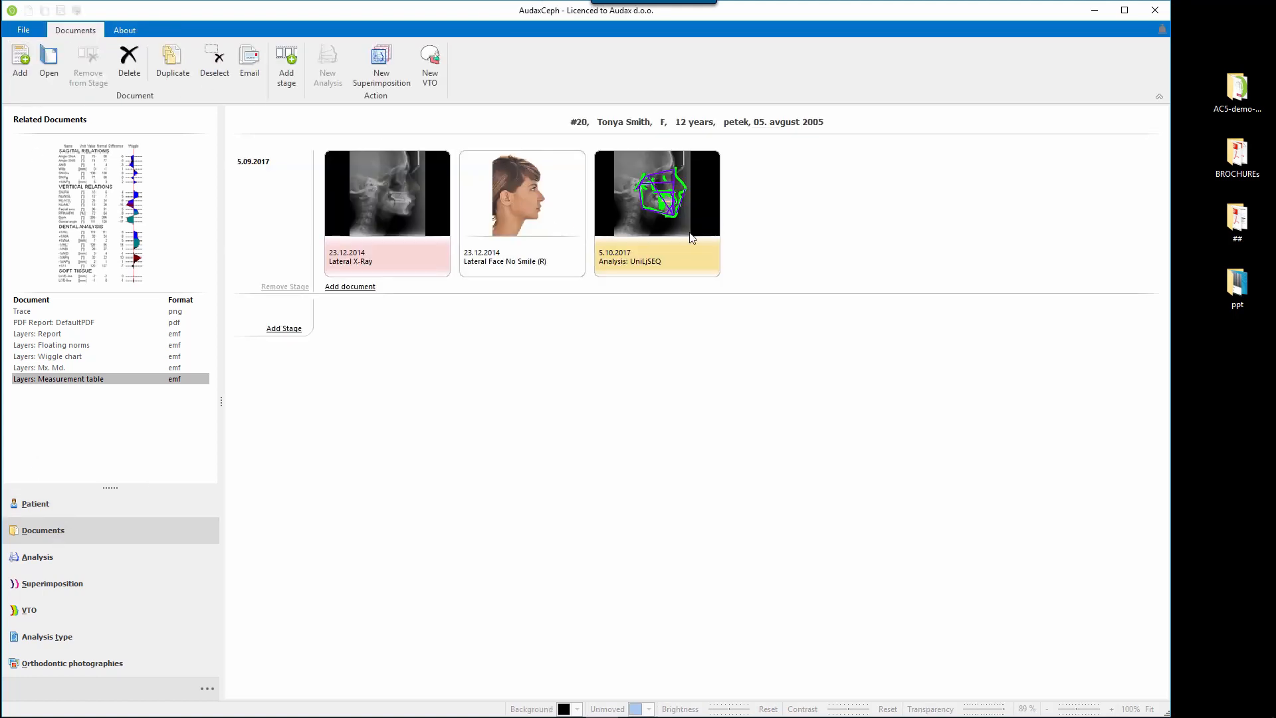
left_click(430, 58)
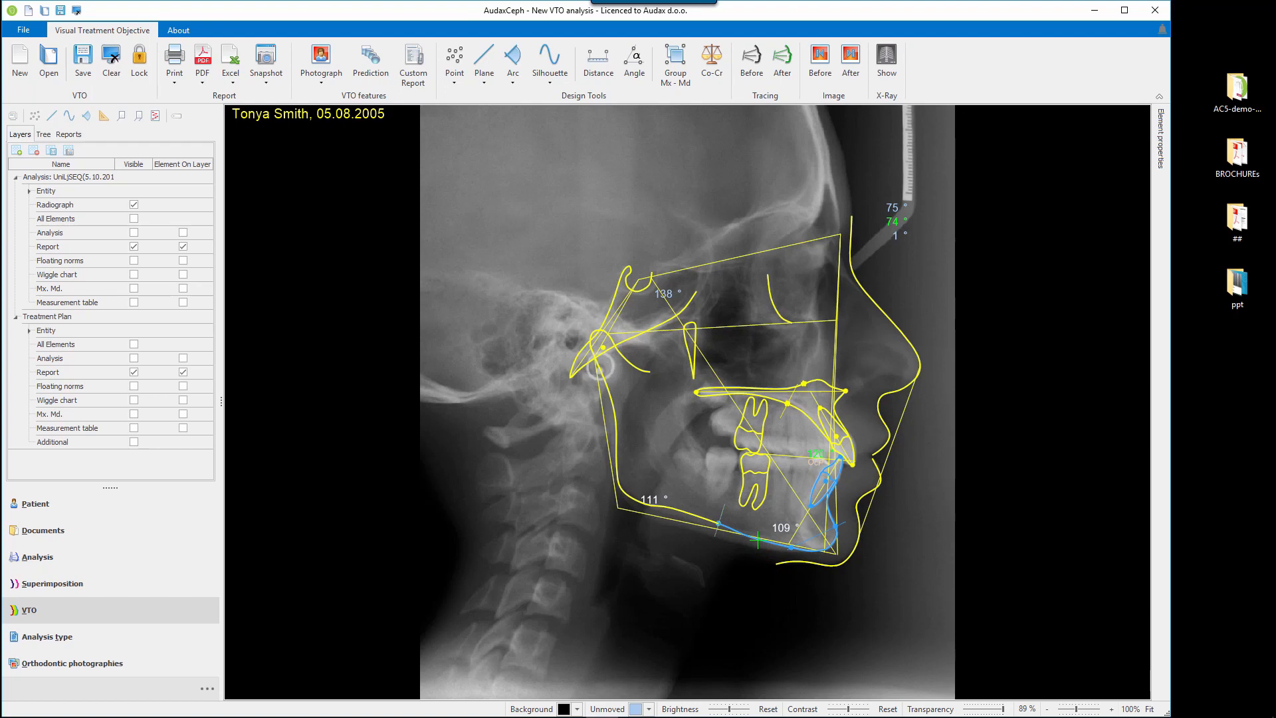
Step: Move the anterior mandible segment about 3.4 forward and down, and the anterior maxilla segment about 2.1 forward
left_click_drag(758, 541, 766, 547)
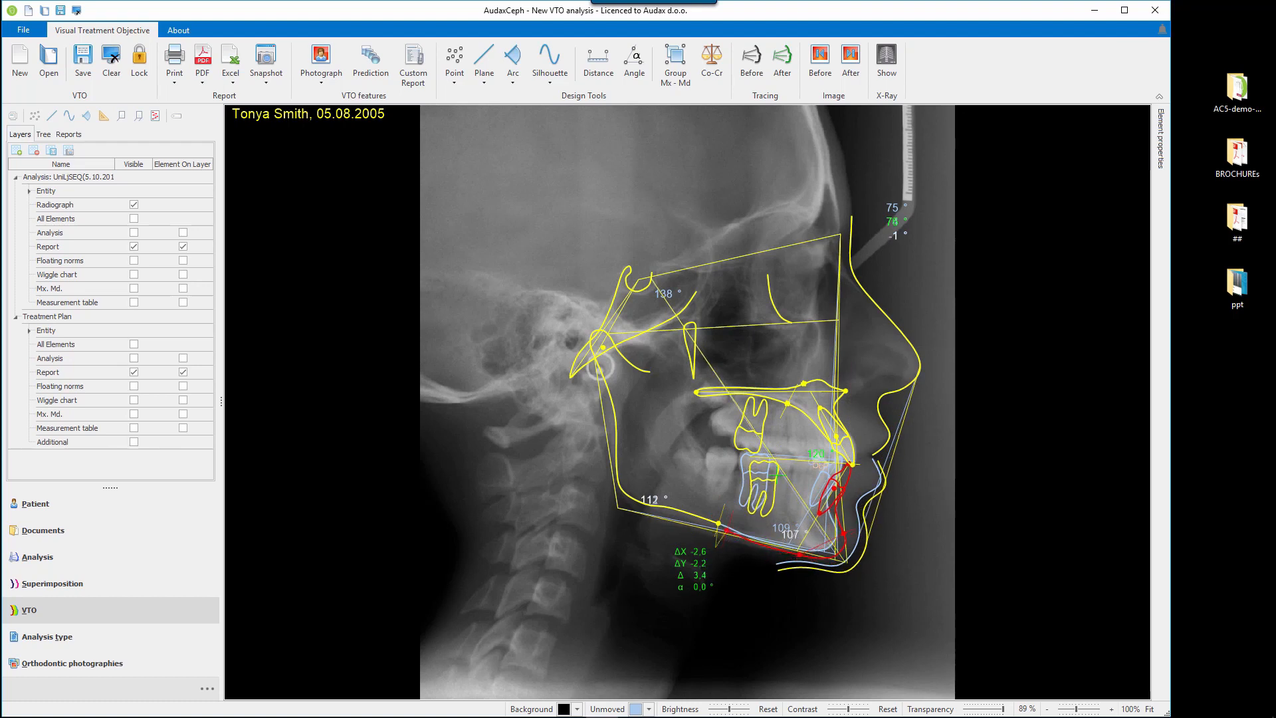
left_click_drag(809, 417, 817, 418)
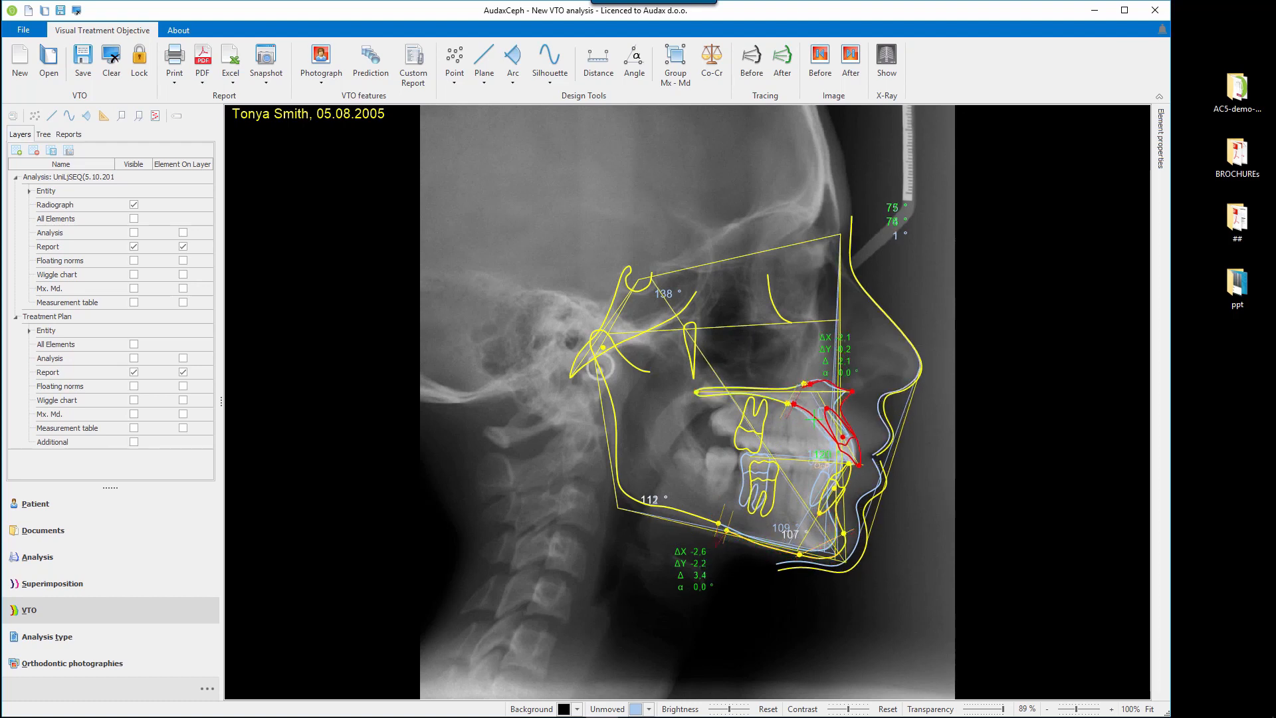
Step: Rotate the lower incisor segment of the treatment plan by about -4.2° with VTO Rotate
left_click(835, 490)
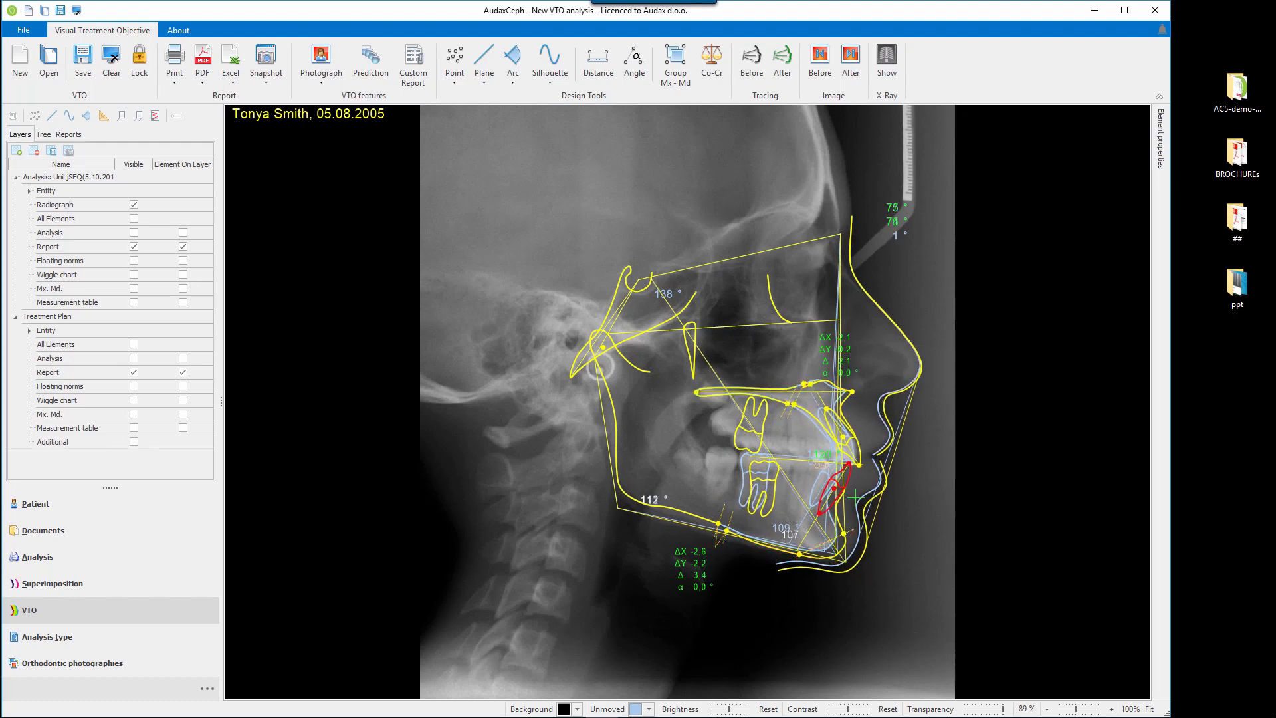
right_click(836, 490)
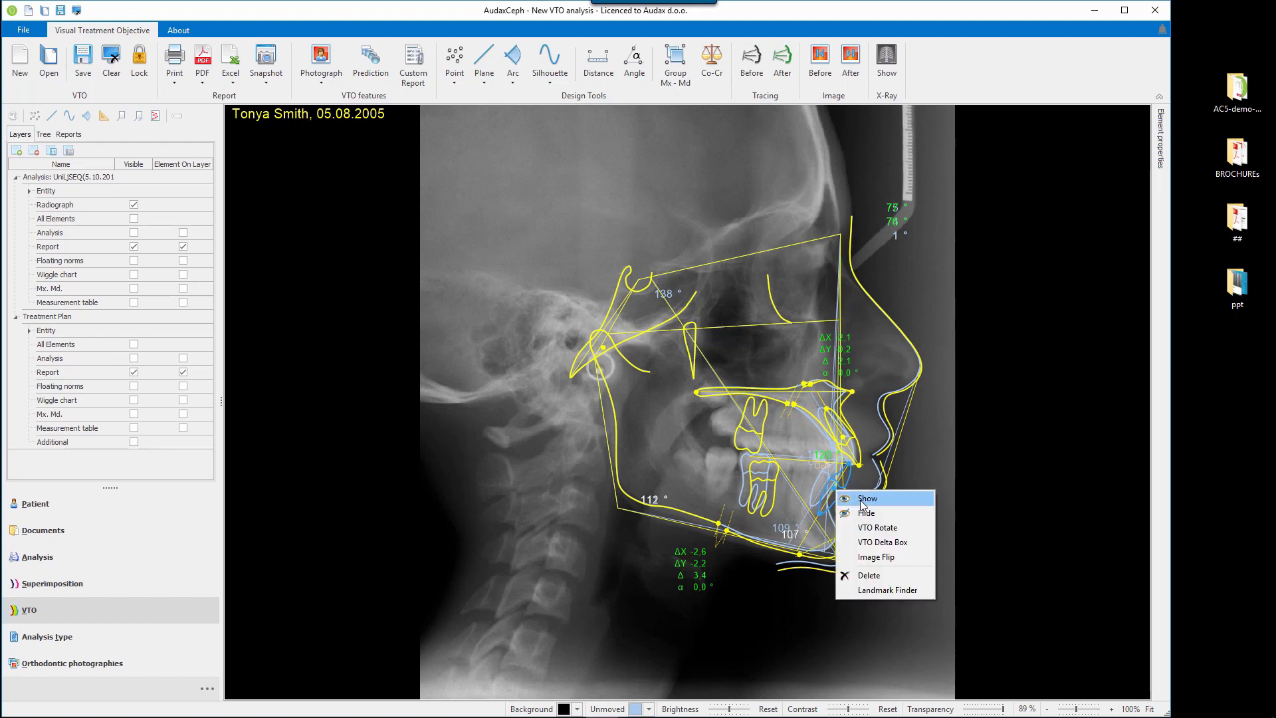
left_click(911, 529)
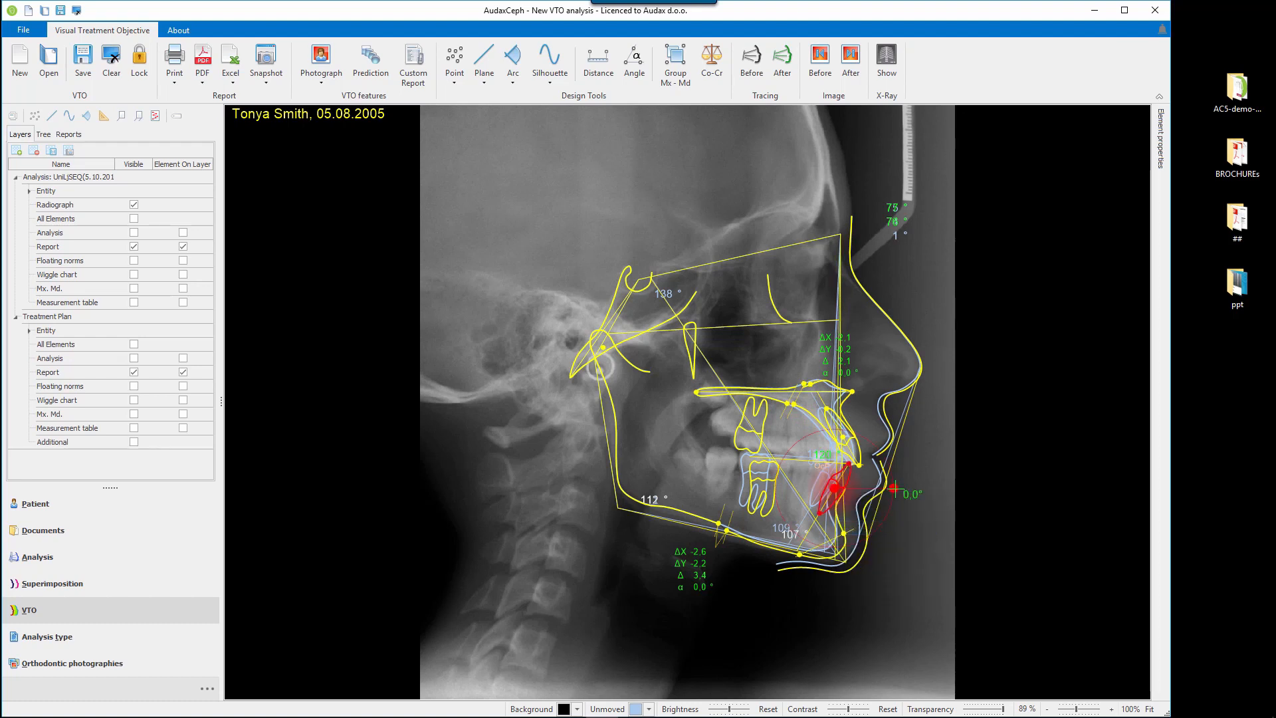
mouse_move(895, 490)
left_mouse_down()
mouse_move(896, 465)
mouse_move(902, 511)
mouse_move(899, 488)
left_mouse_up()
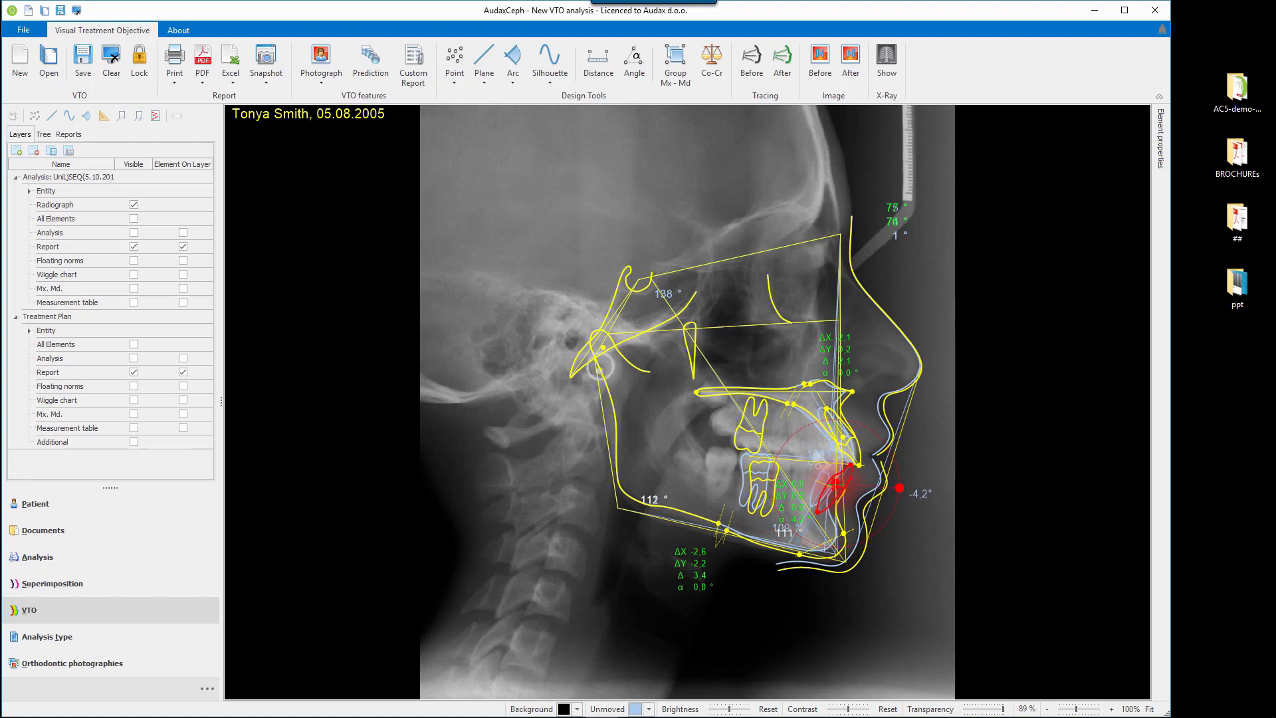
left_click(885, 574)
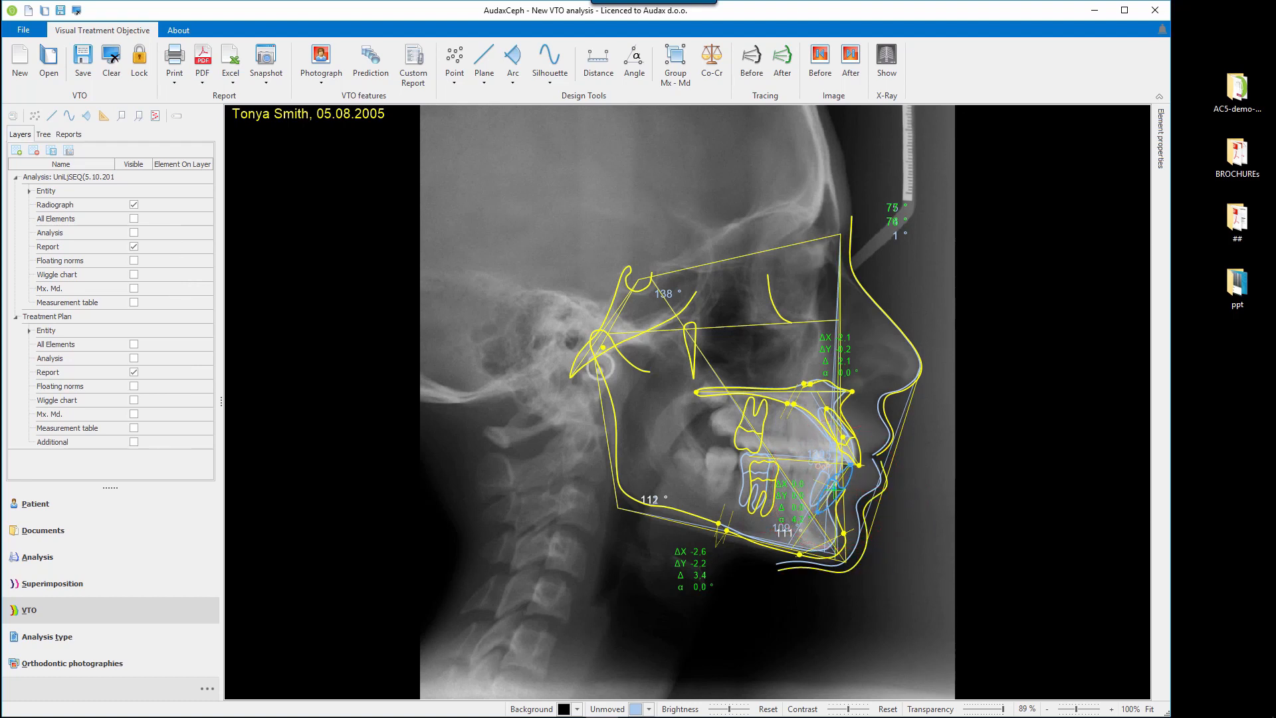
left_click_drag(836, 490, 837, 489)
Step: Move the St' point of the lower soft-tissue silhouette up so the lower lip meets the upper lip
scroll(951, 530, "up", 4)
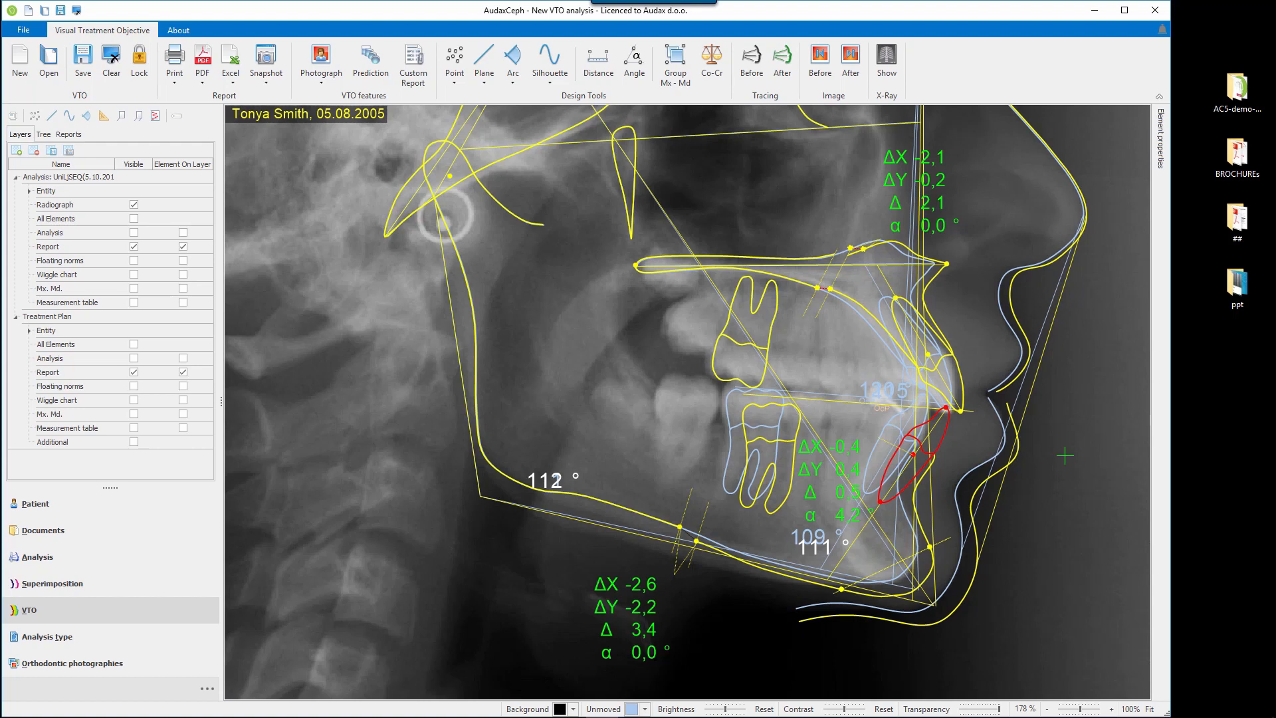
left_click(1010, 407)
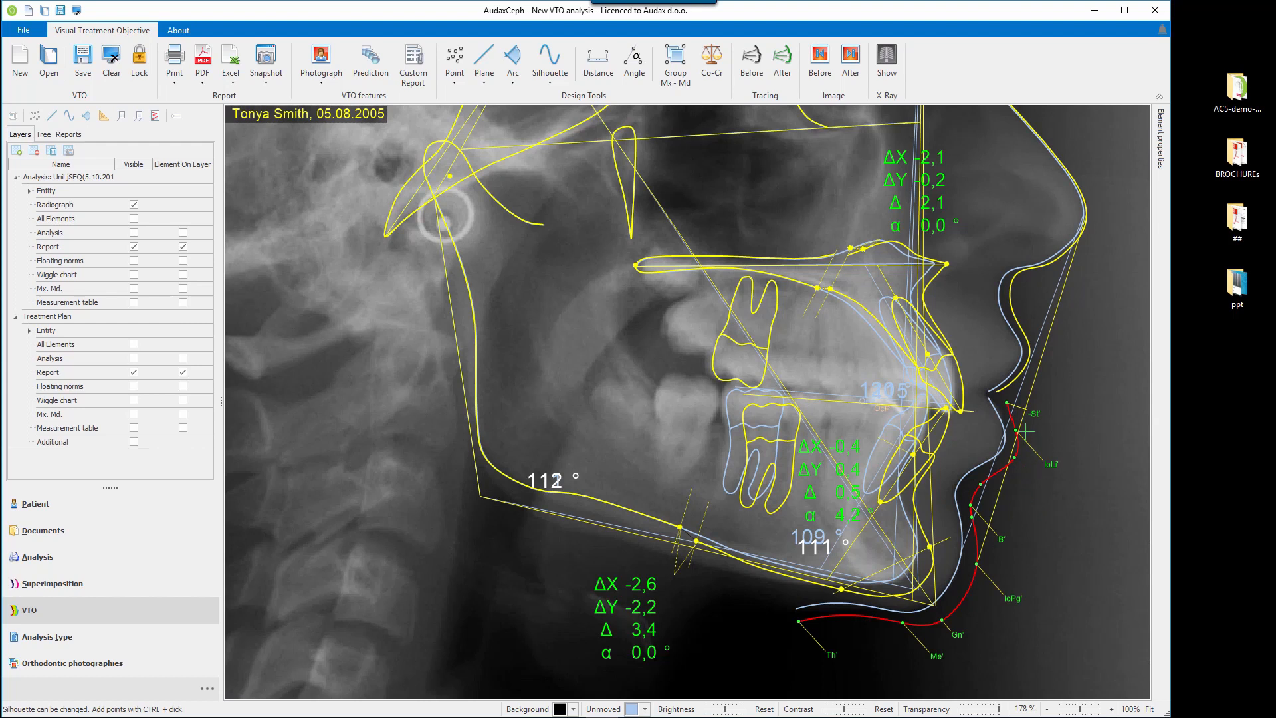
left_click_drag(1036, 415, 1026, 404)
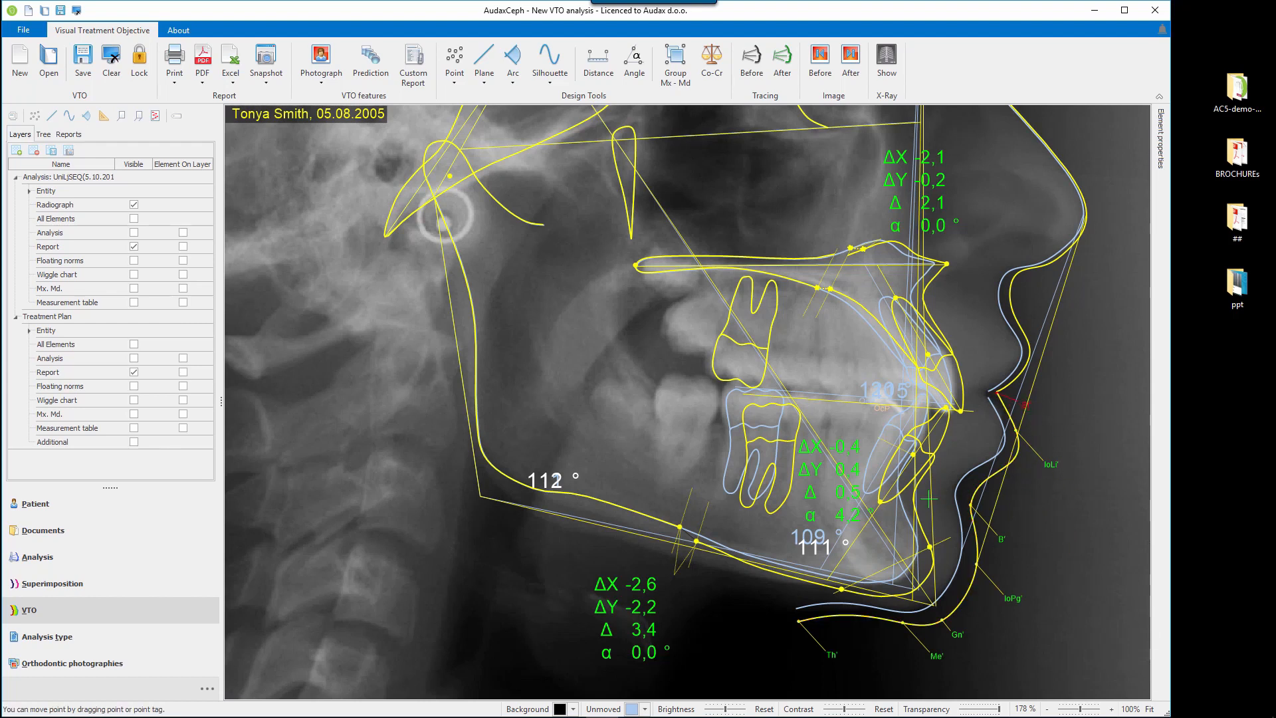
Step: Add the "Lateral Face No Smile (R)" photograph to the VTO
left_click(321, 64)
left_click(661, 241)
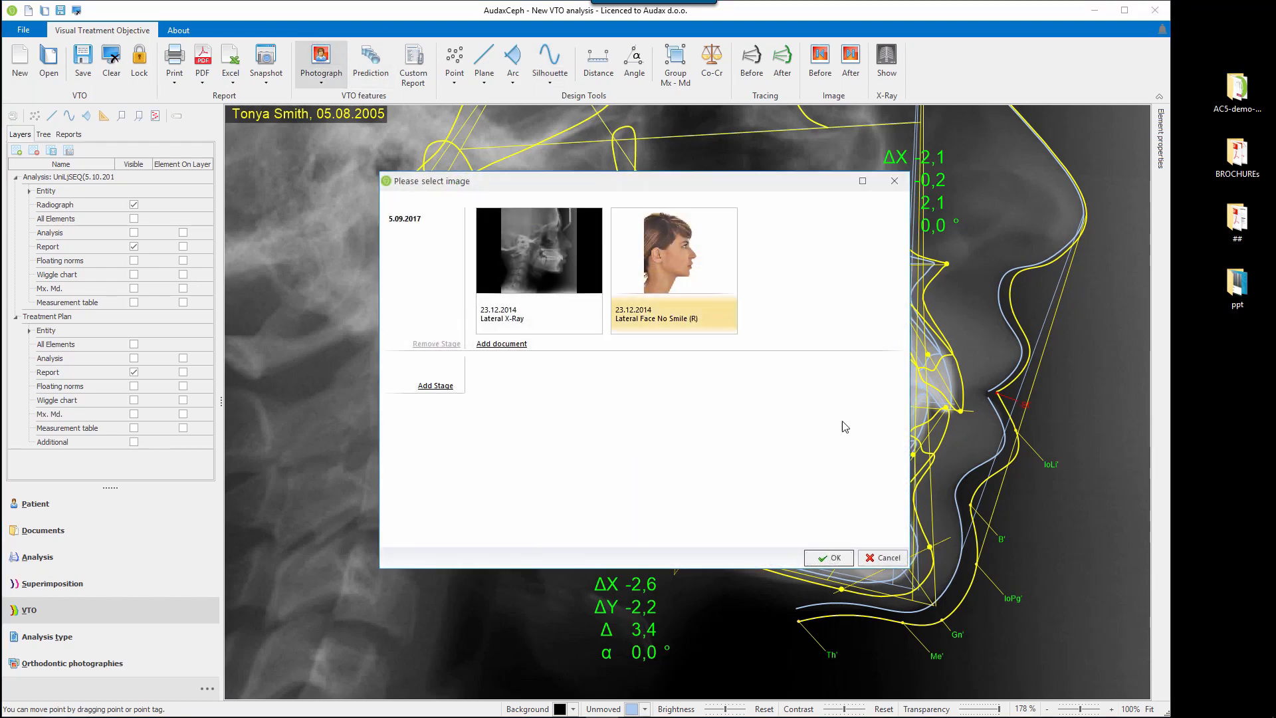
left_click(843, 562)
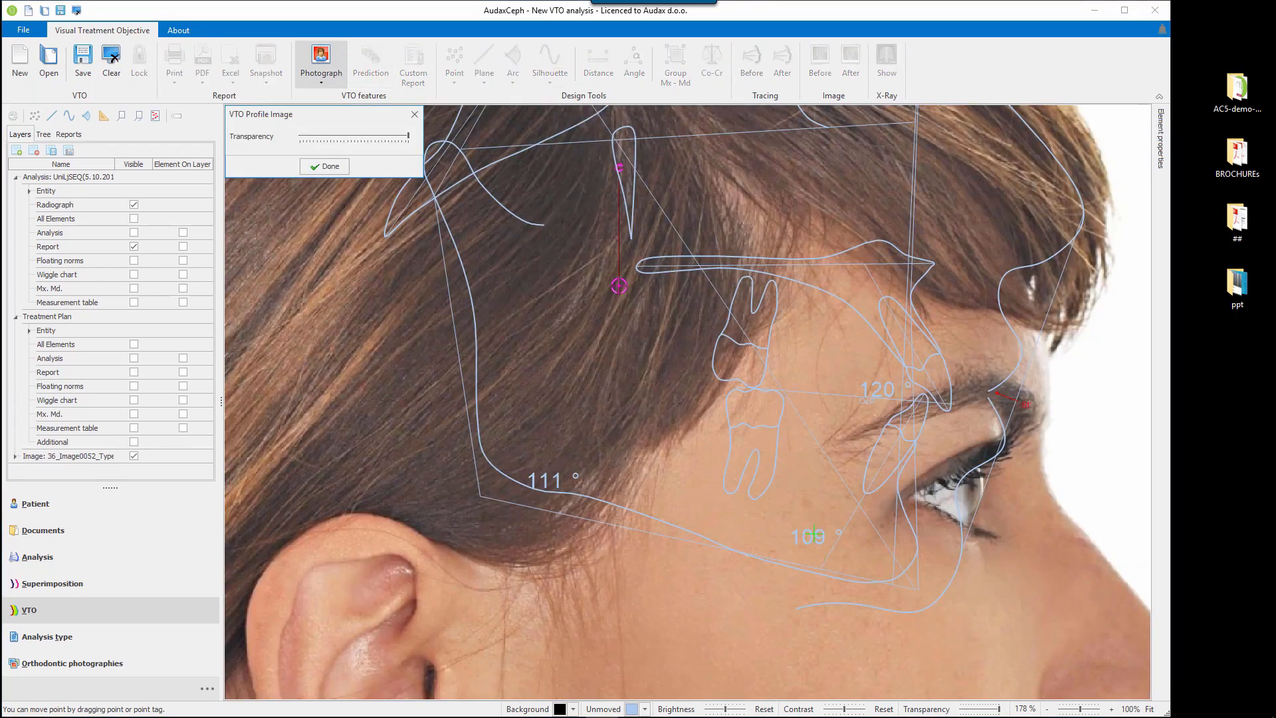
Step: Anchor the profile photo at the nose tip, align it with the traced nose, and resize and rotate it to fit the soft-tissue profile
left_click_drag(620, 285, 1131, 670)
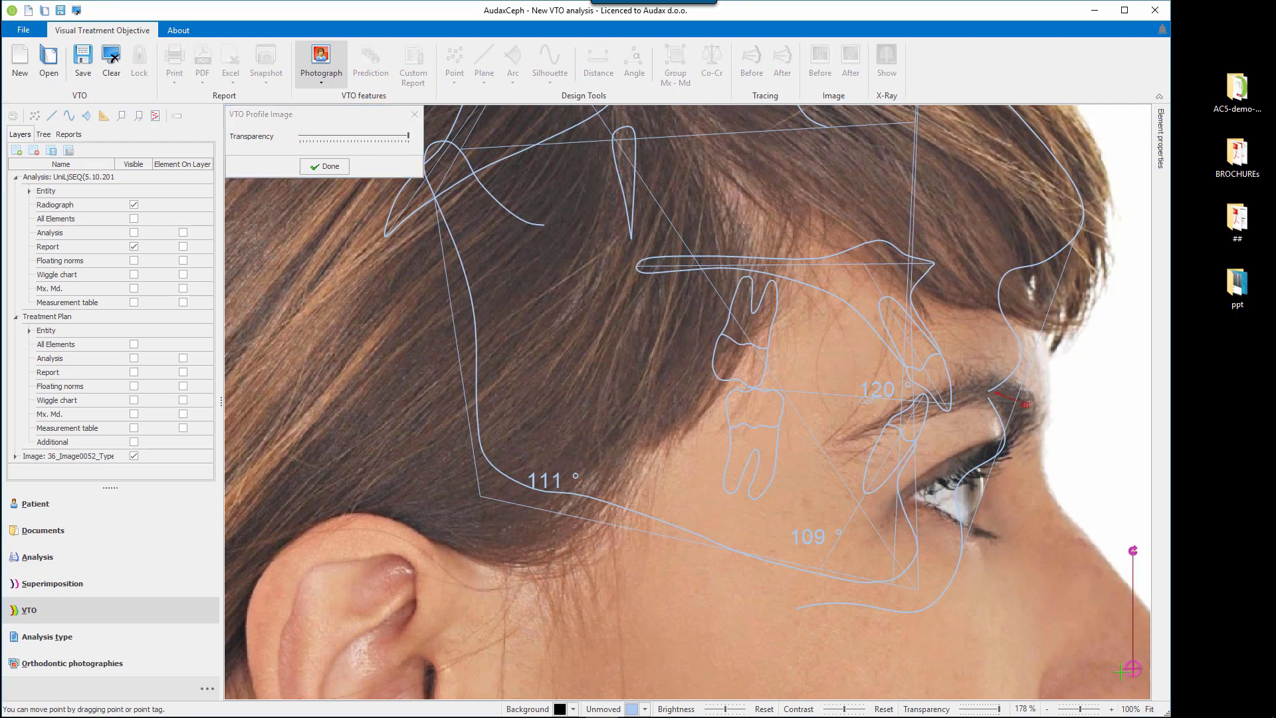
mouse_move(1056, 650)
left_mouse_down()
mouse_move(791, 325)
mouse_move(887, 331)
mouse_move(964, 368)
left_mouse_up()
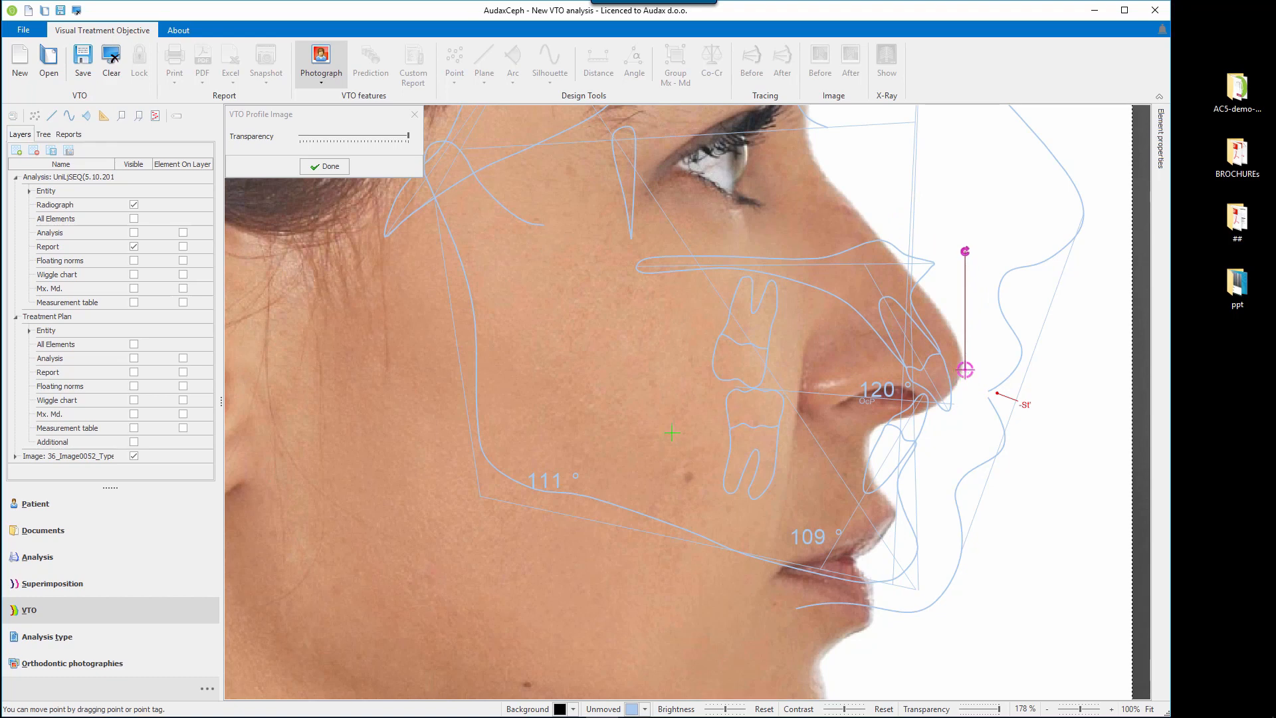
mouse_move(658, 404)
left_mouse_down()
mouse_move(756, 307)
mouse_move(766, 273)
left_mouse_up()
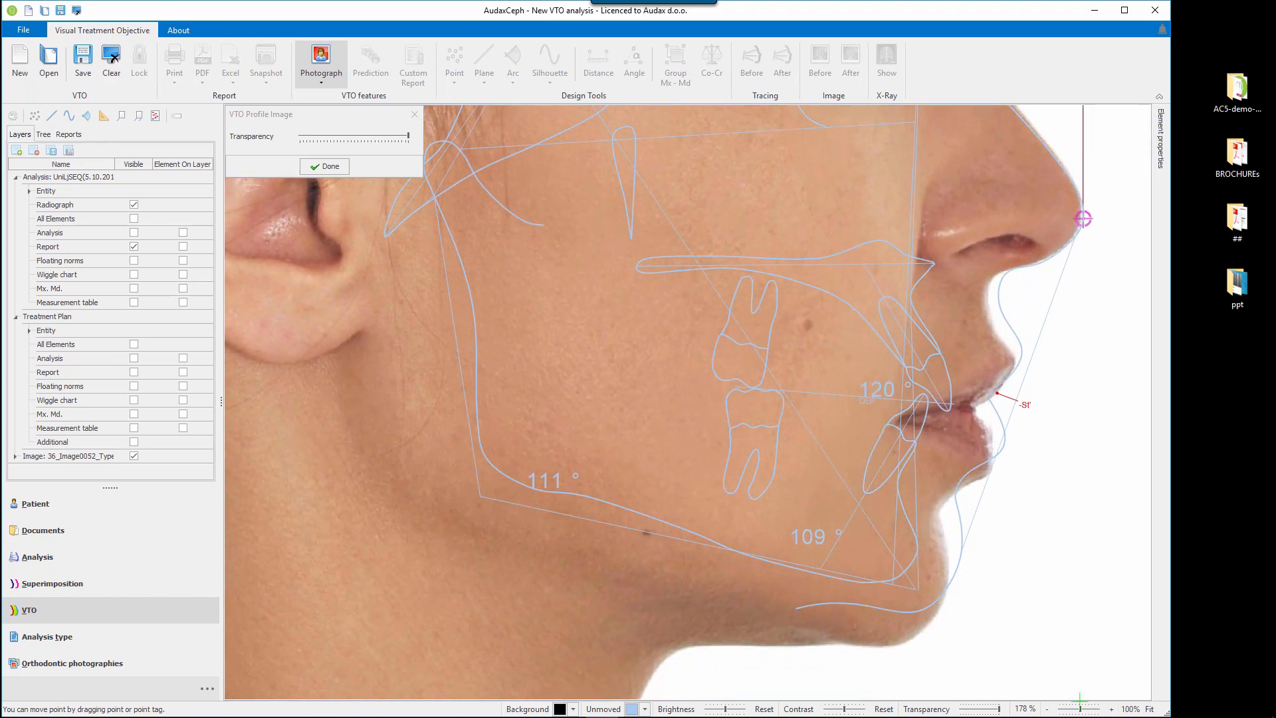
scroll(1025, 655, "down", 5)
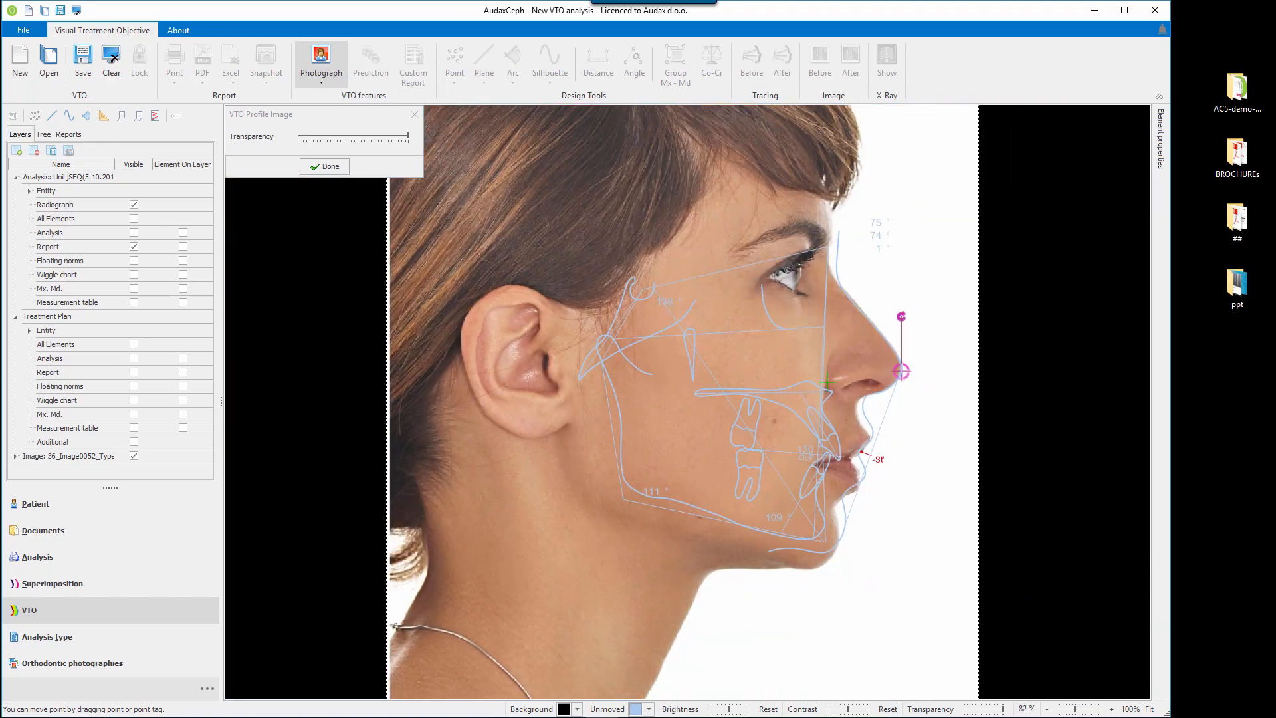
scroll(828, 382, "down", 2)
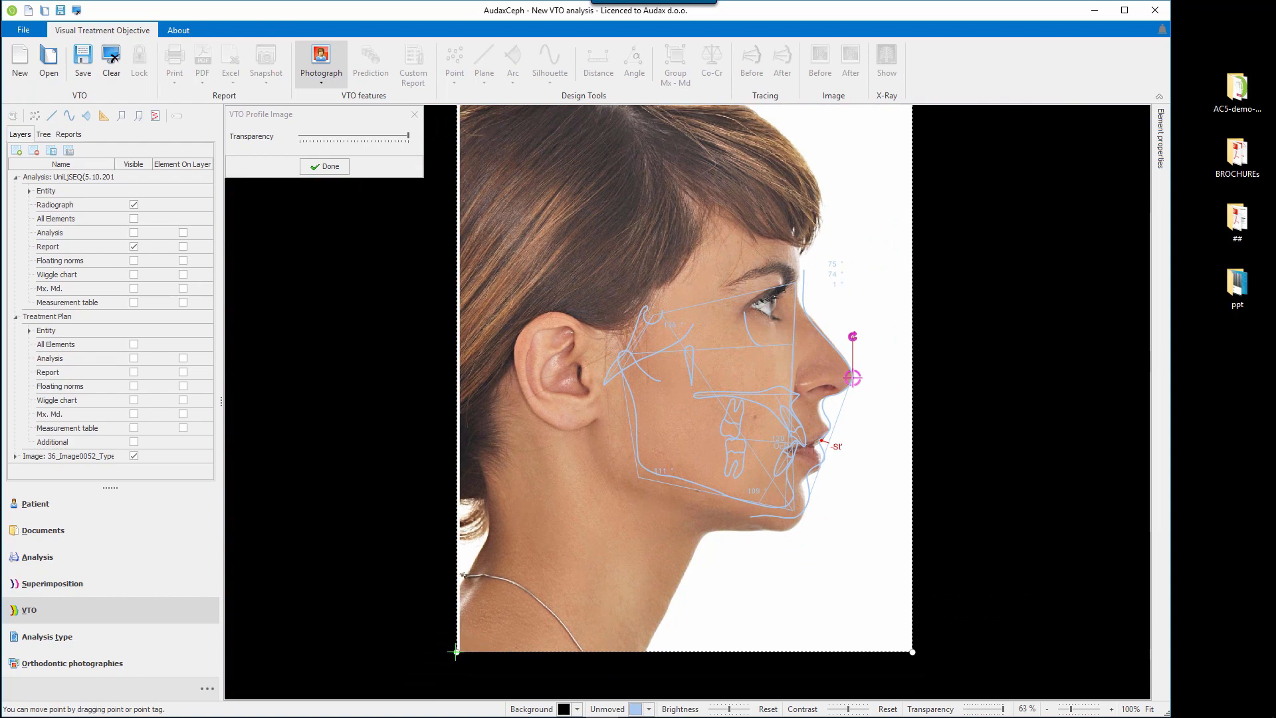
mouse_move(456, 652)
left_mouse_down()
mouse_move(485, 585)
mouse_move(515, 576)
mouse_move(498, 625)
left_mouse_up()
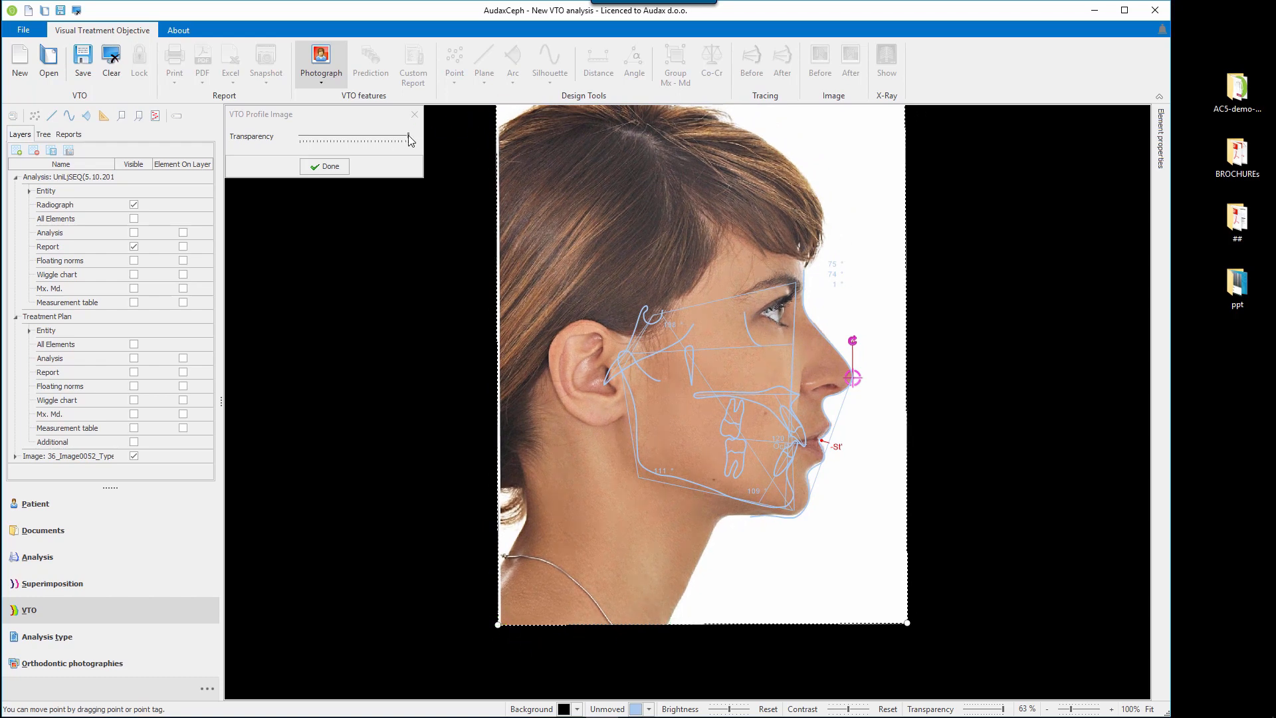
Step: Finish the profile image alignment with the photo fully opaque, run the treatment Prediction, and save the VTO
mouse_move(408, 137)
left_mouse_down()
mouse_move(333, 141)
mouse_move(425, 142)
left_mouse_up()
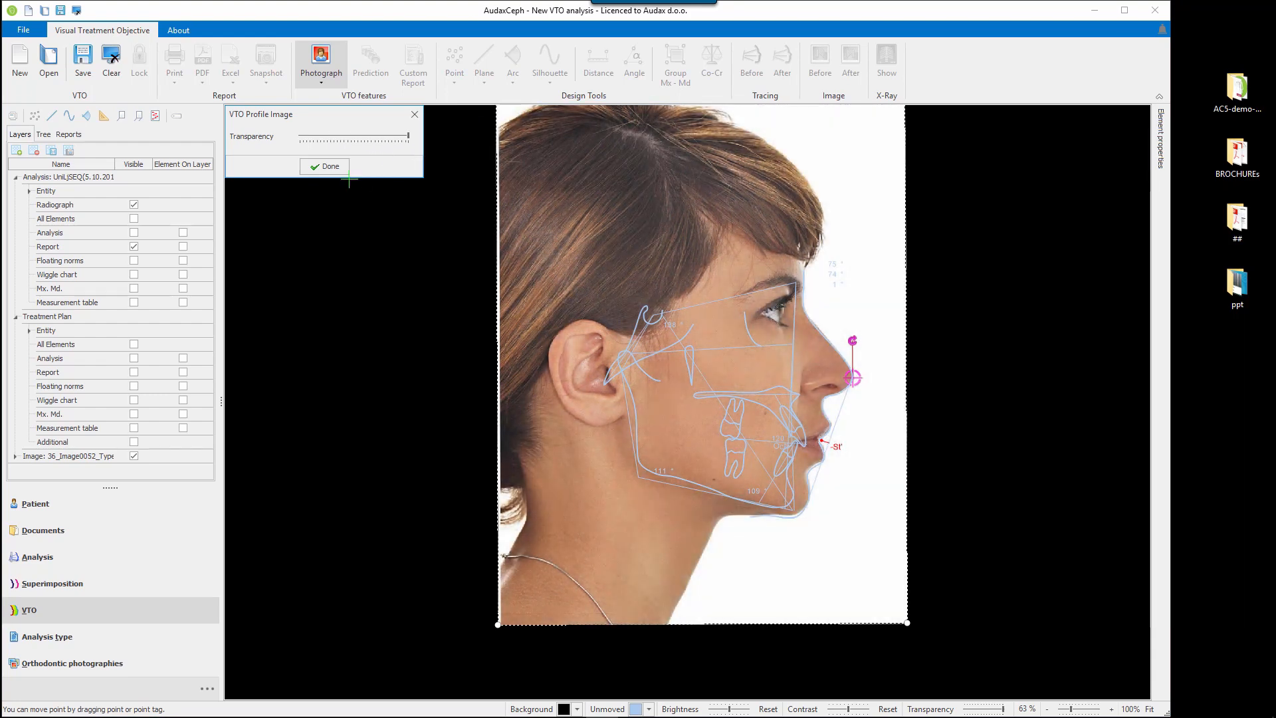
left_click(329, 167)
left_click(375, 63)
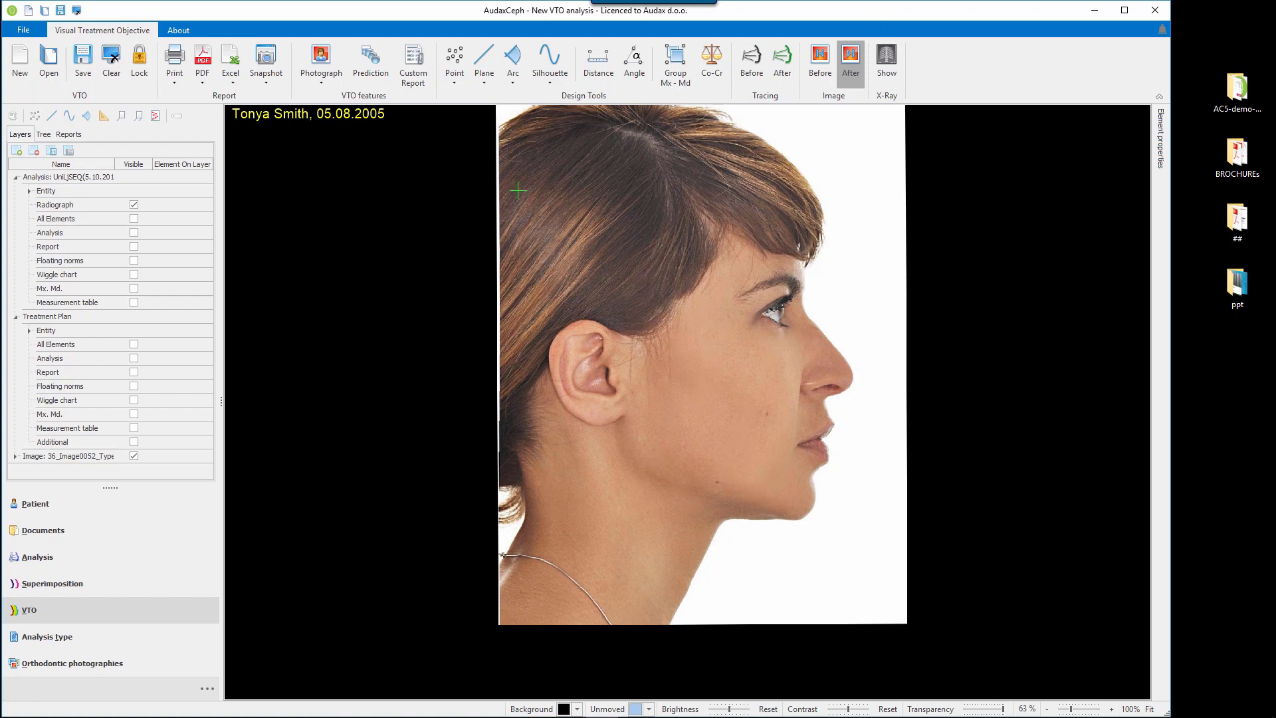
left_click(83, 61)
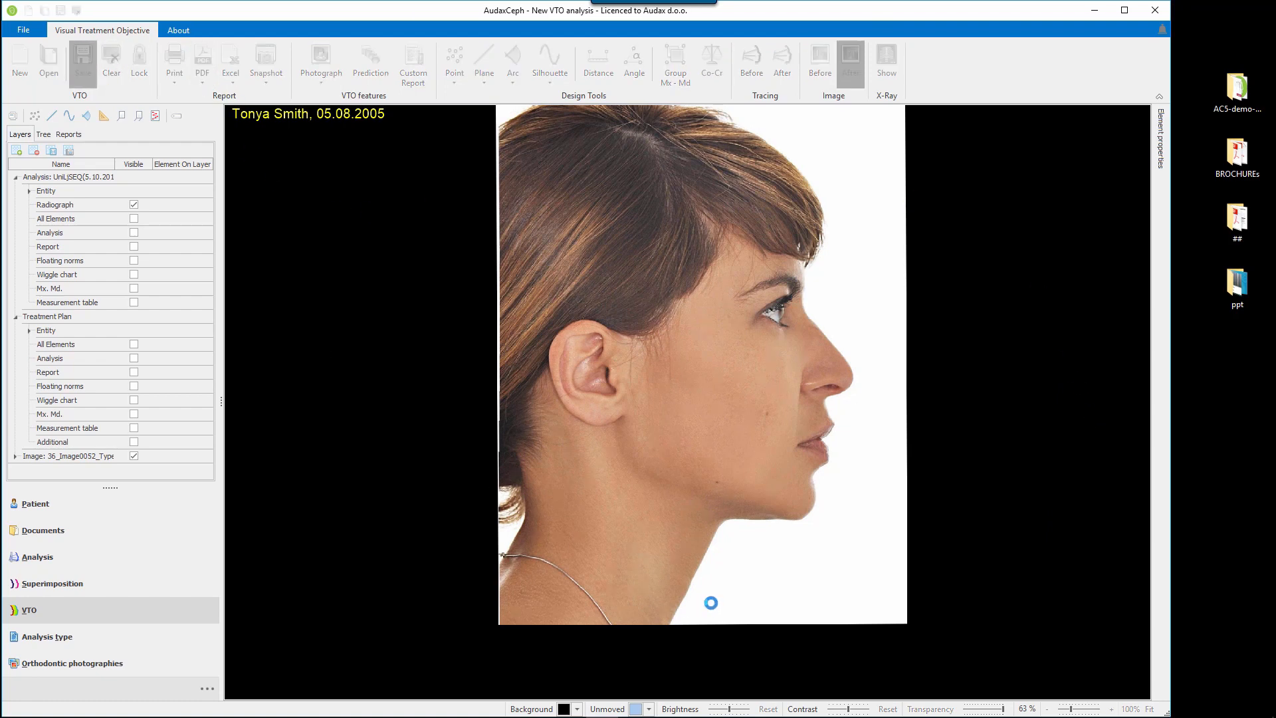
Step: Return to the patient's documents, add the note "this is a good one" to the VTO, and preview its VTO prediction image
left_click(91, 527)
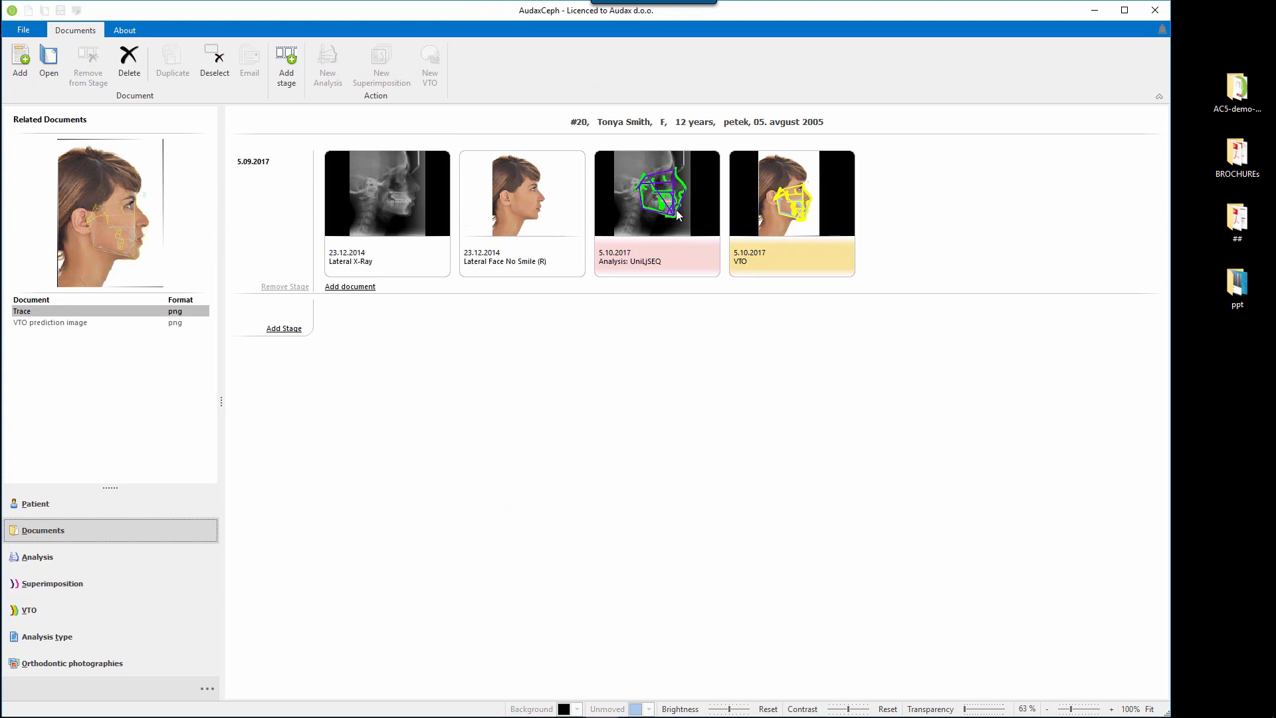
right_click(801, 264)
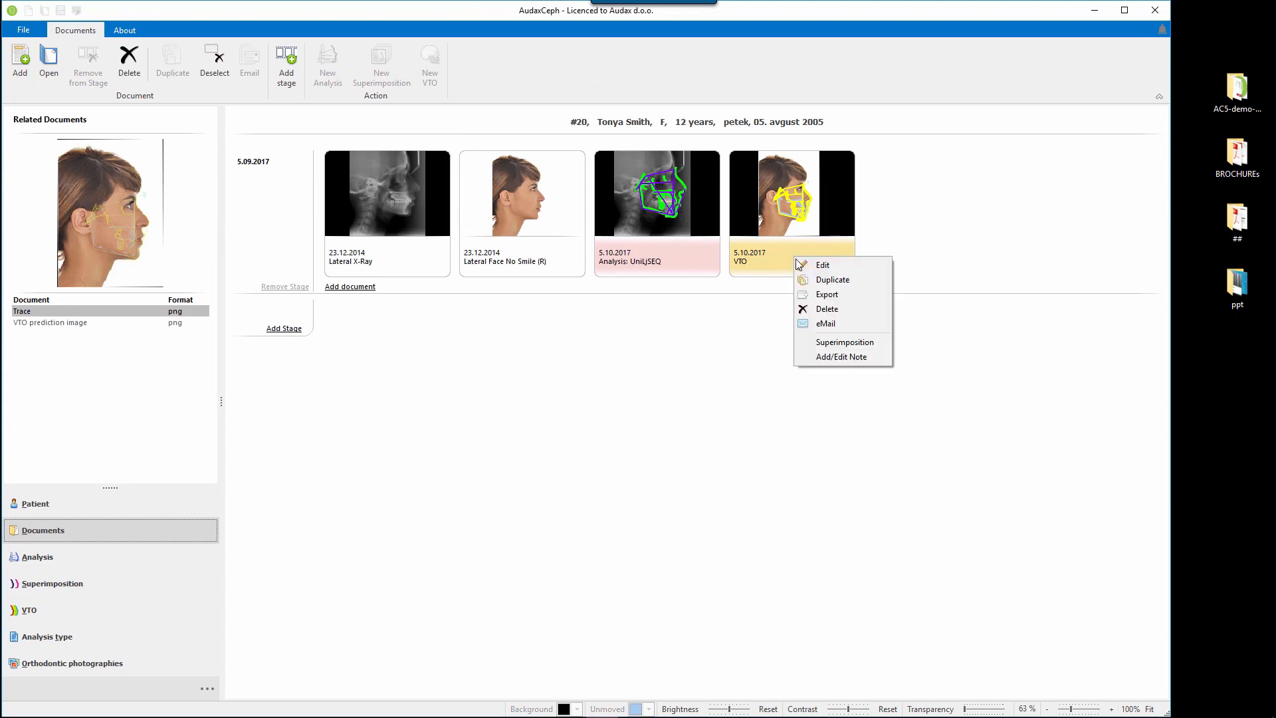
left_click(858, 358)
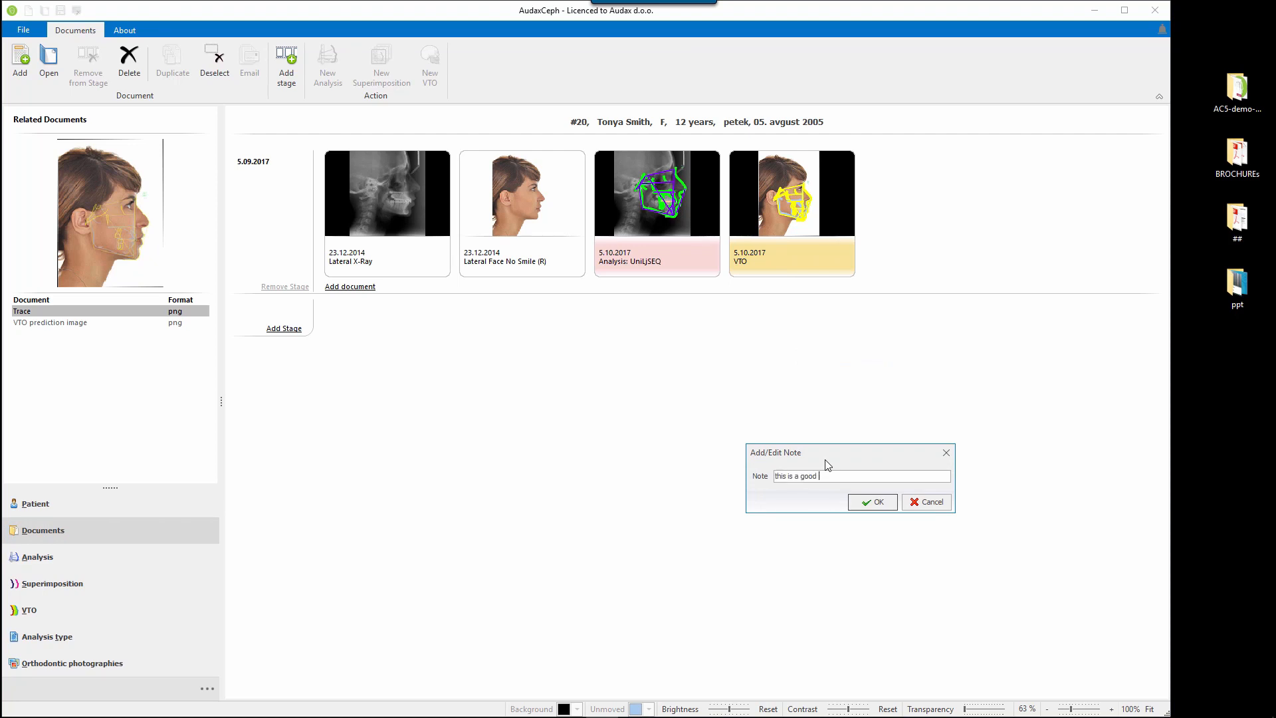
type("this is a good one")
key("Return")
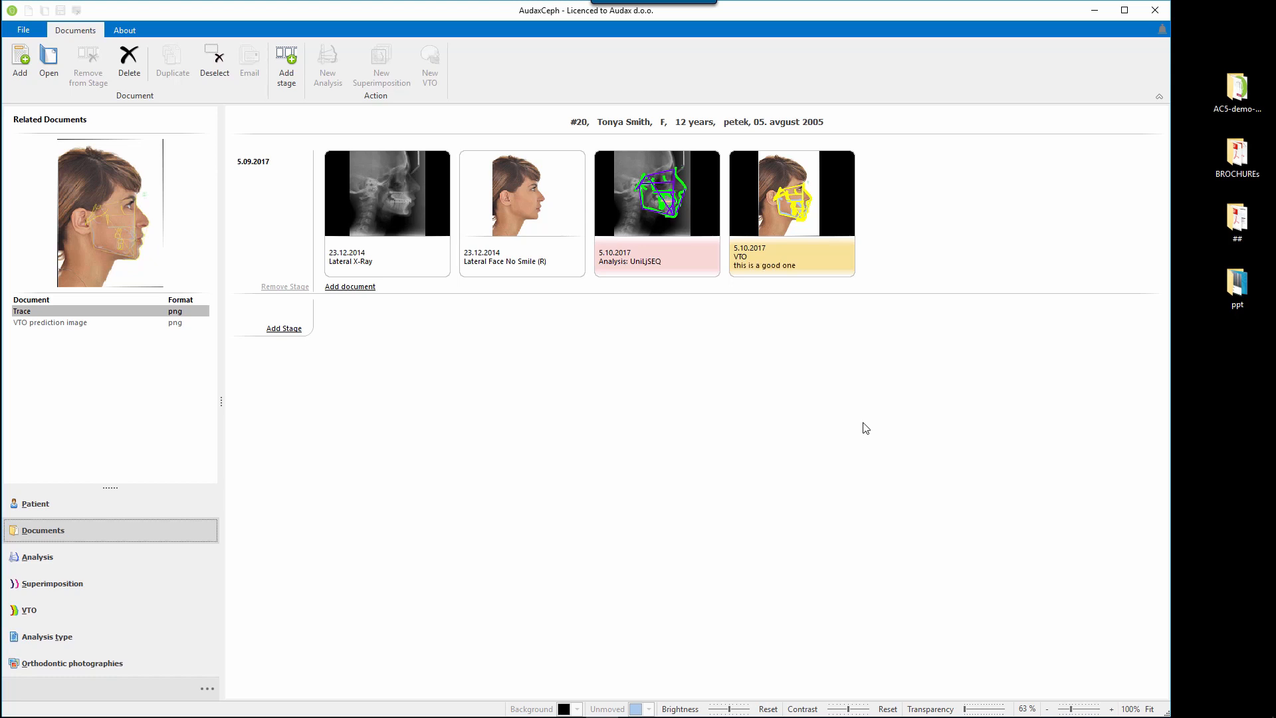
left_click(38, 325)
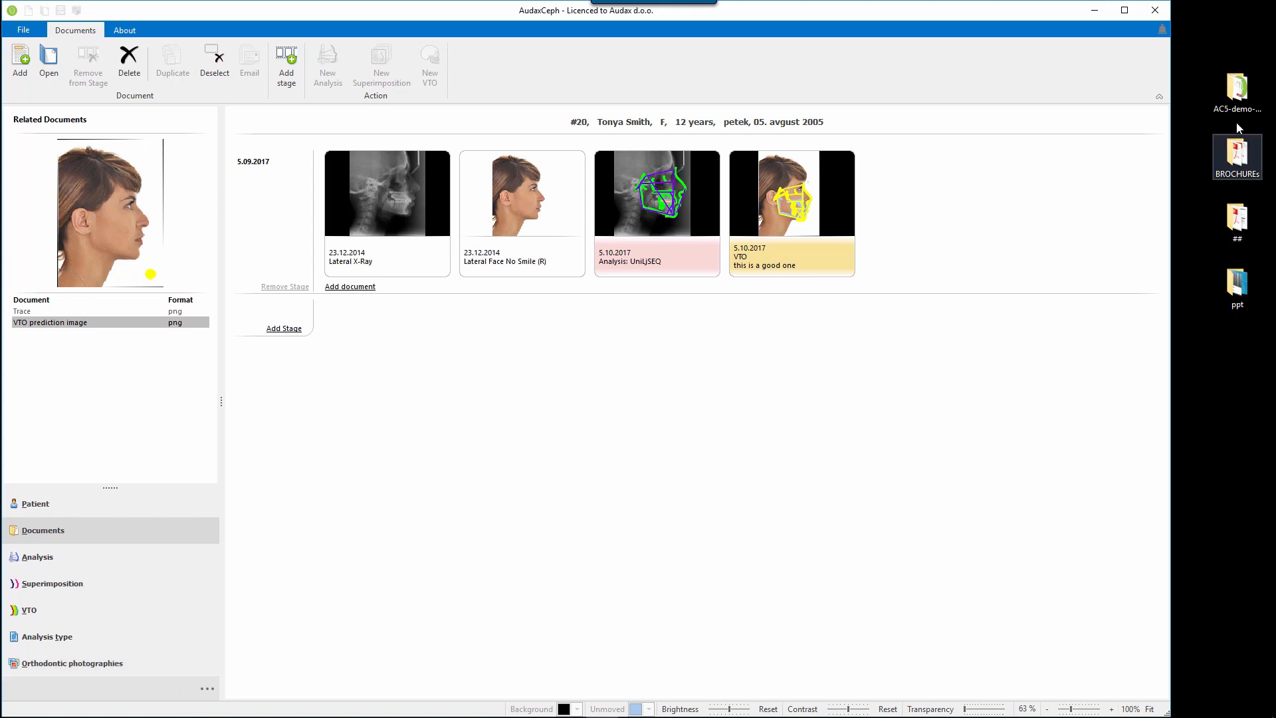
Step: Add the seven photos arcLow.JPG through occRight.JPG from the AC5-demo-kit orthodonticImages folder to the patient's 5.09.2017 stage
double_click(1238, 90)
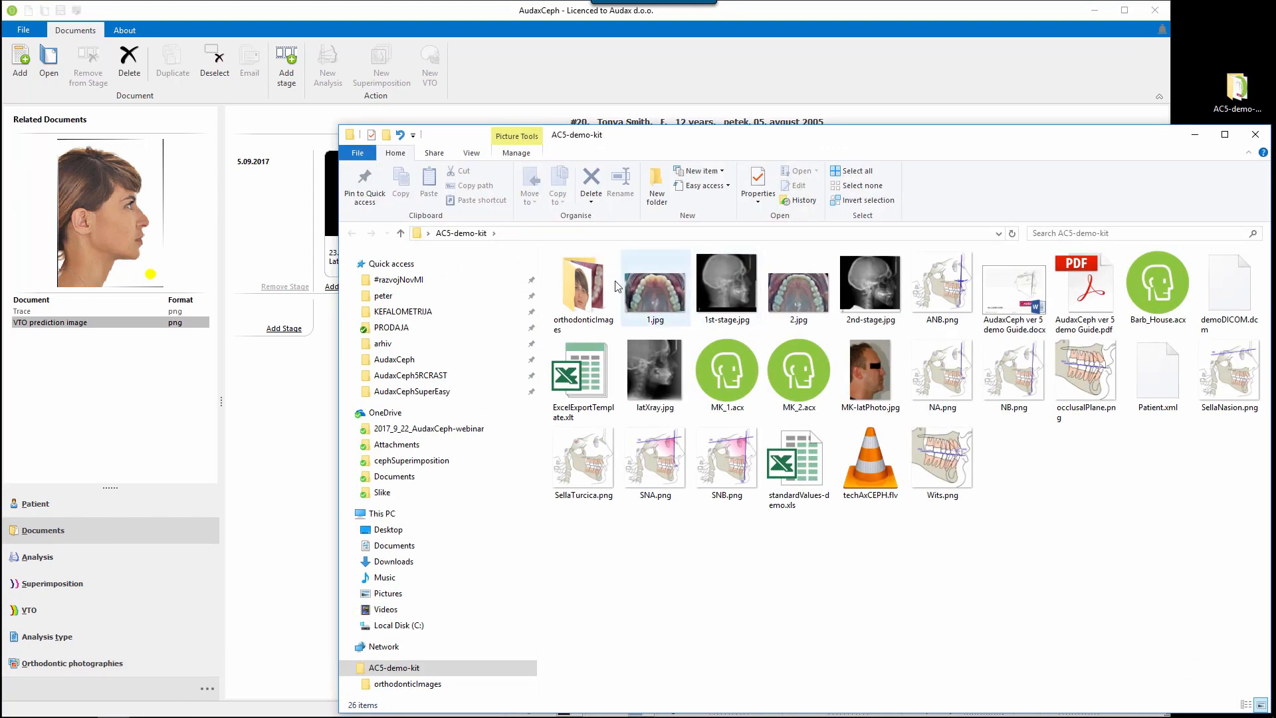
double_click(575, 295)
left_click_drag(881, 135, 702, 290)
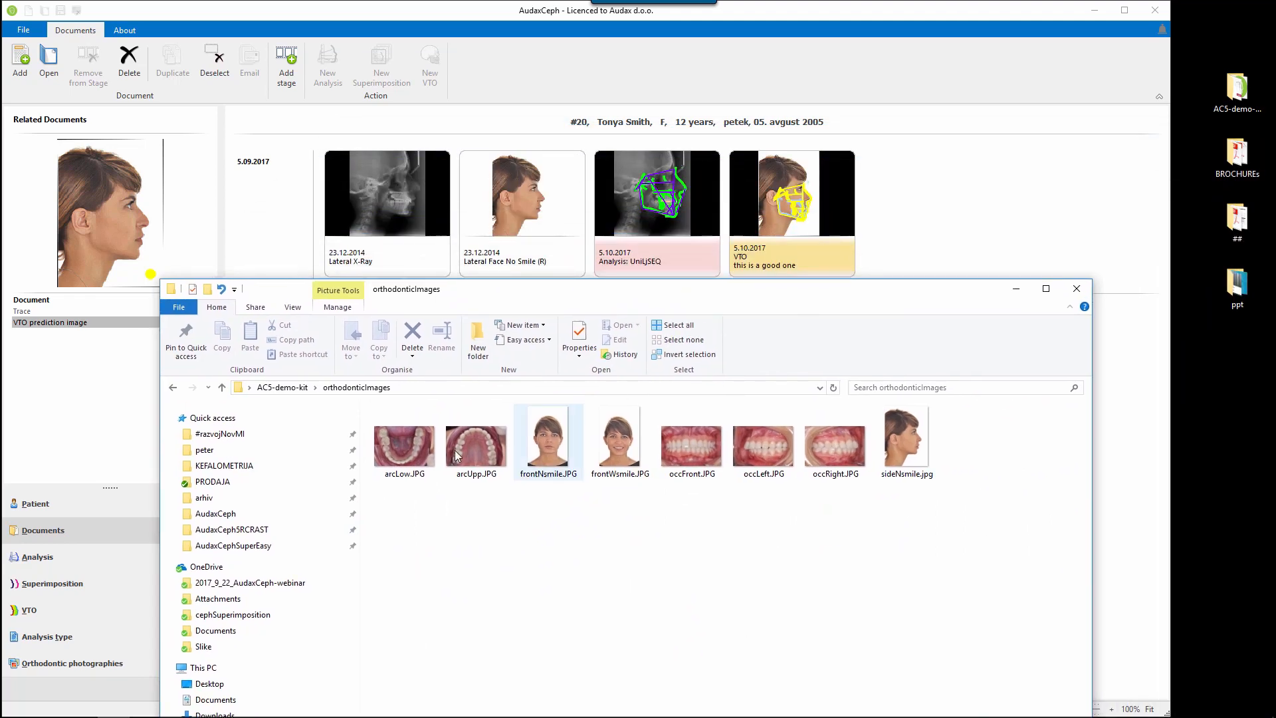
left_click(845, 452, "shift")
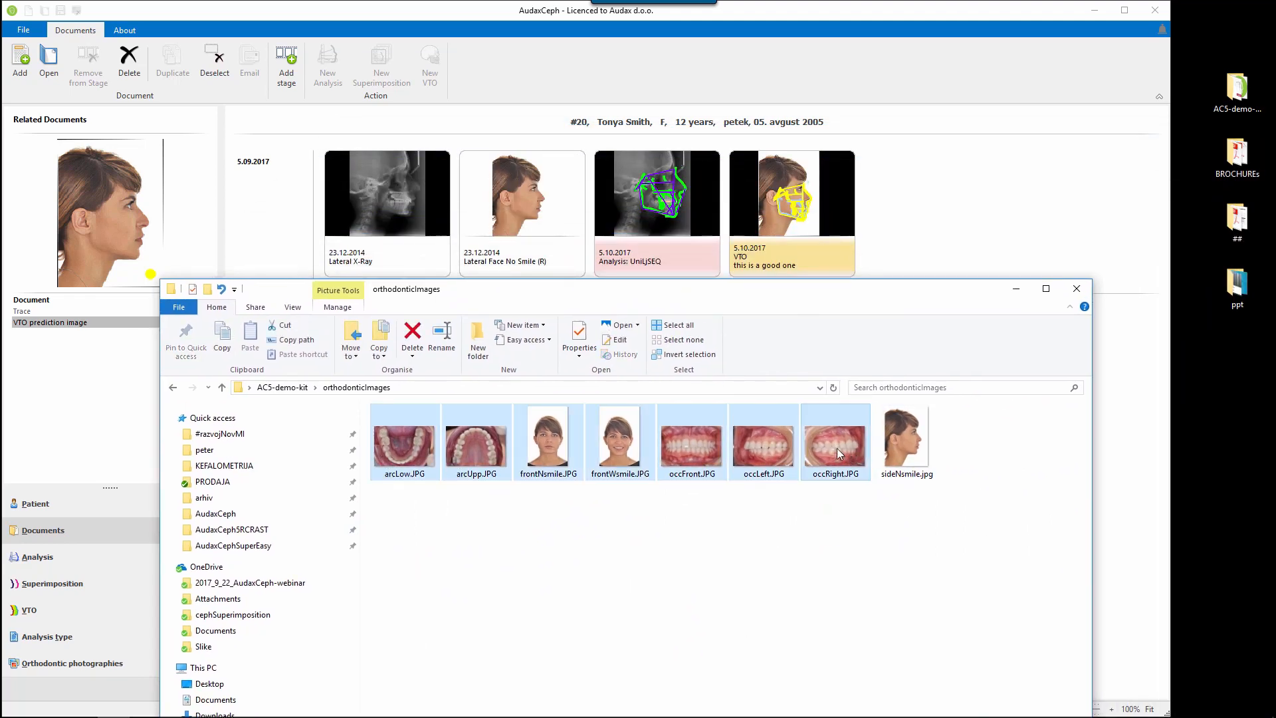
left_click_drag(835, 444, 944, 236)
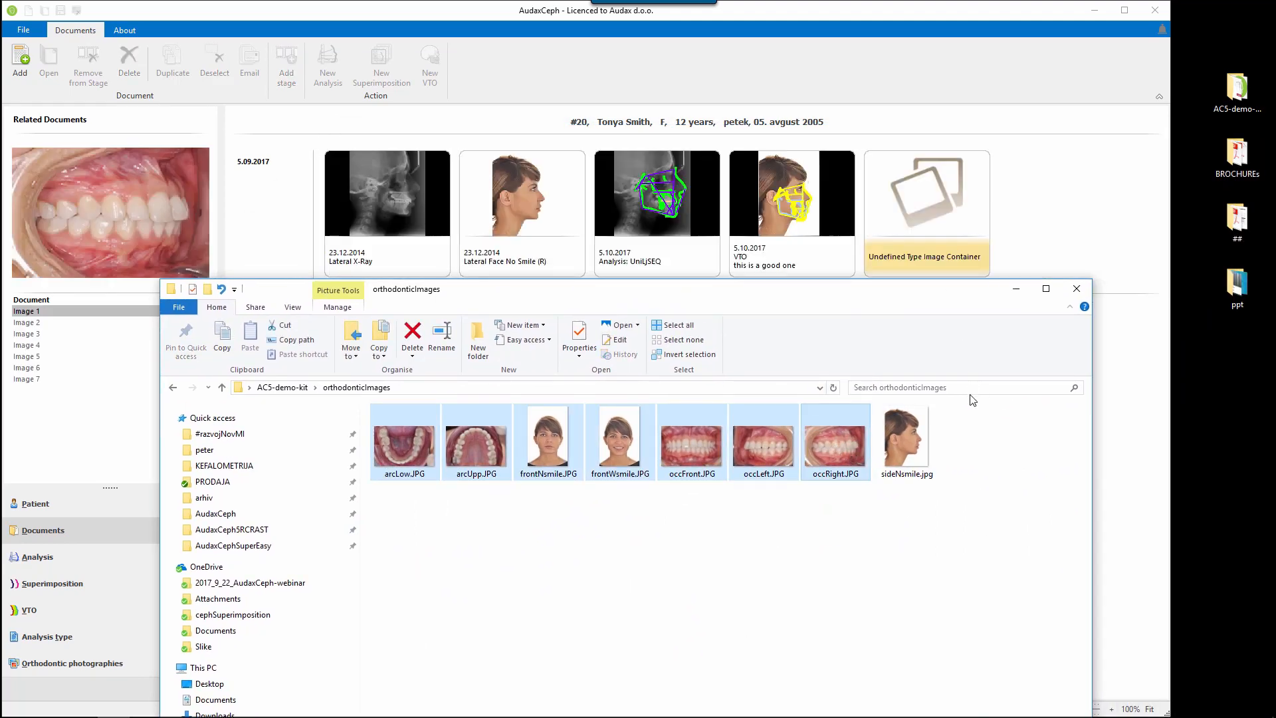
left_click(1016, 289)
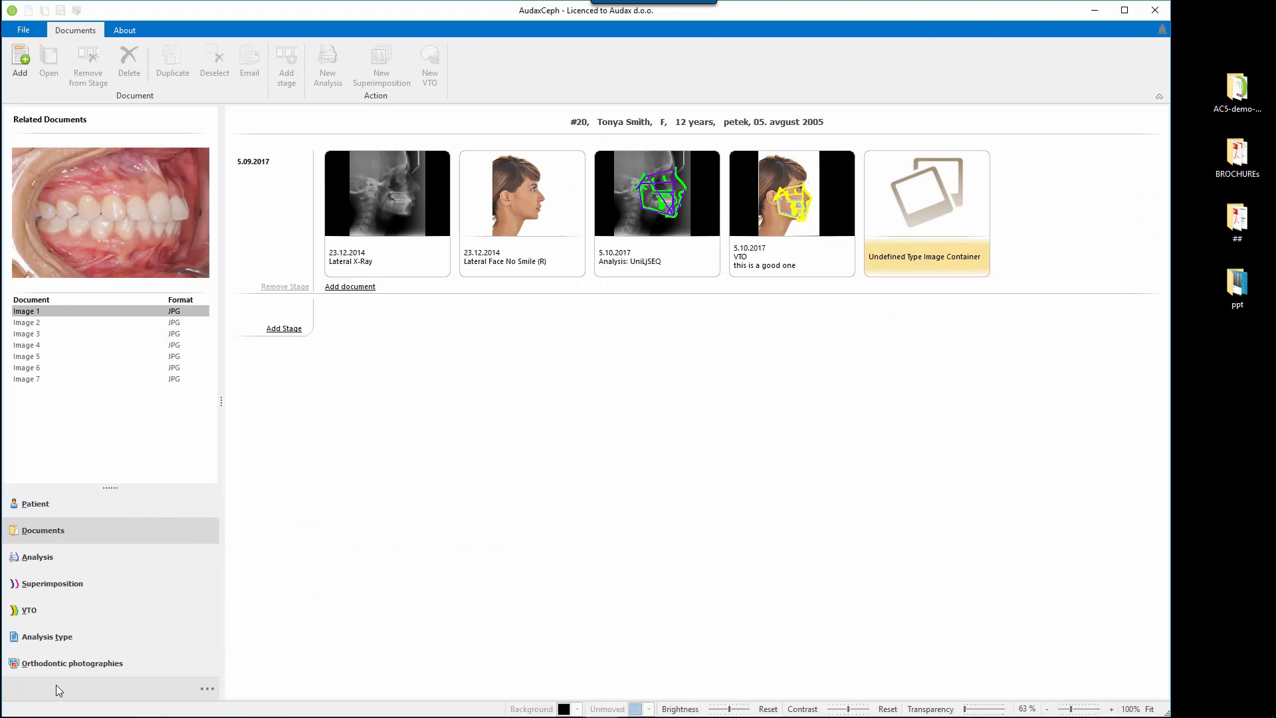
Step: Open the orthodontic photographies, list the undefined images, and assign the arch photos to the Upper Arc and Lower Arc placeholders
left_click(58, 663)
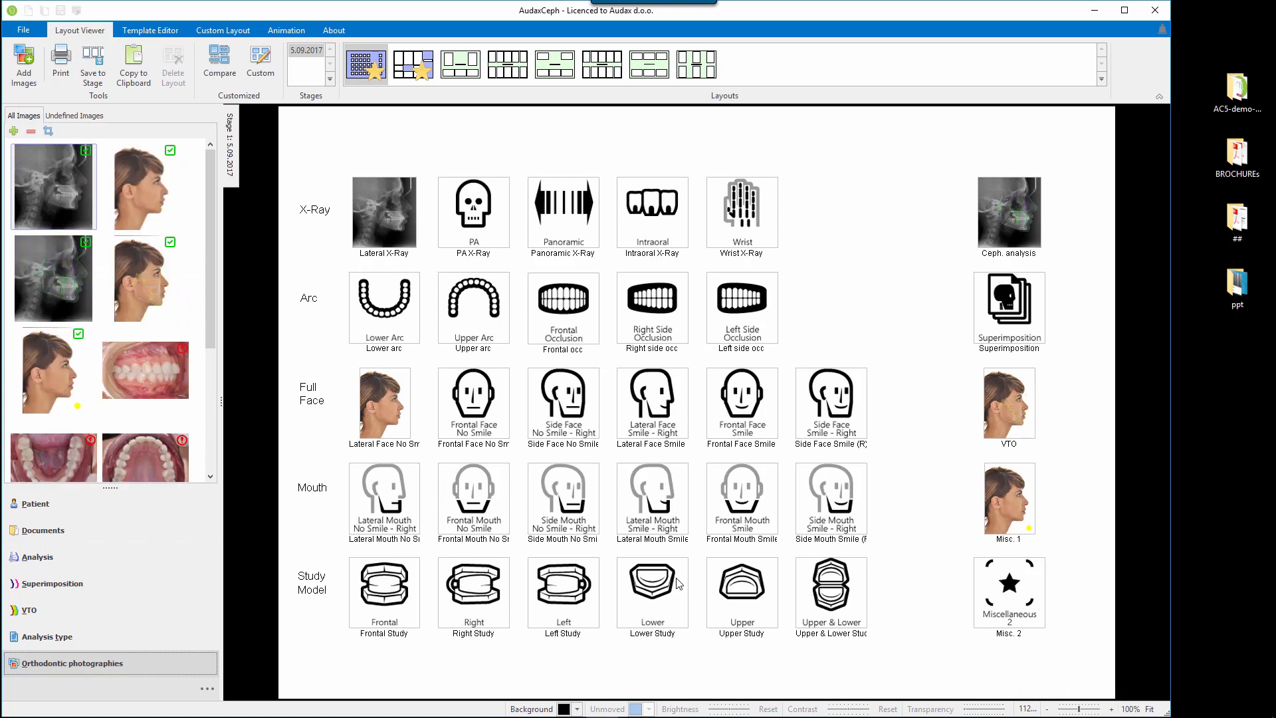
left_click(75, 117)
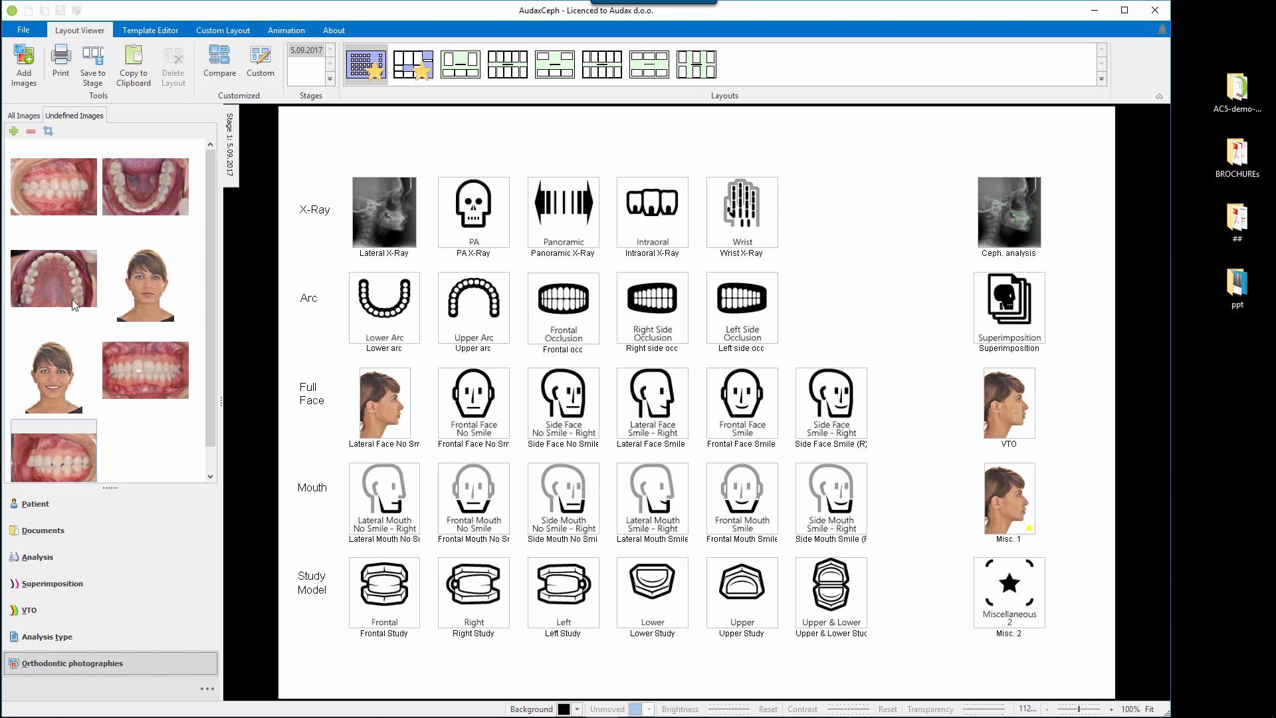
left_click(42, 284)
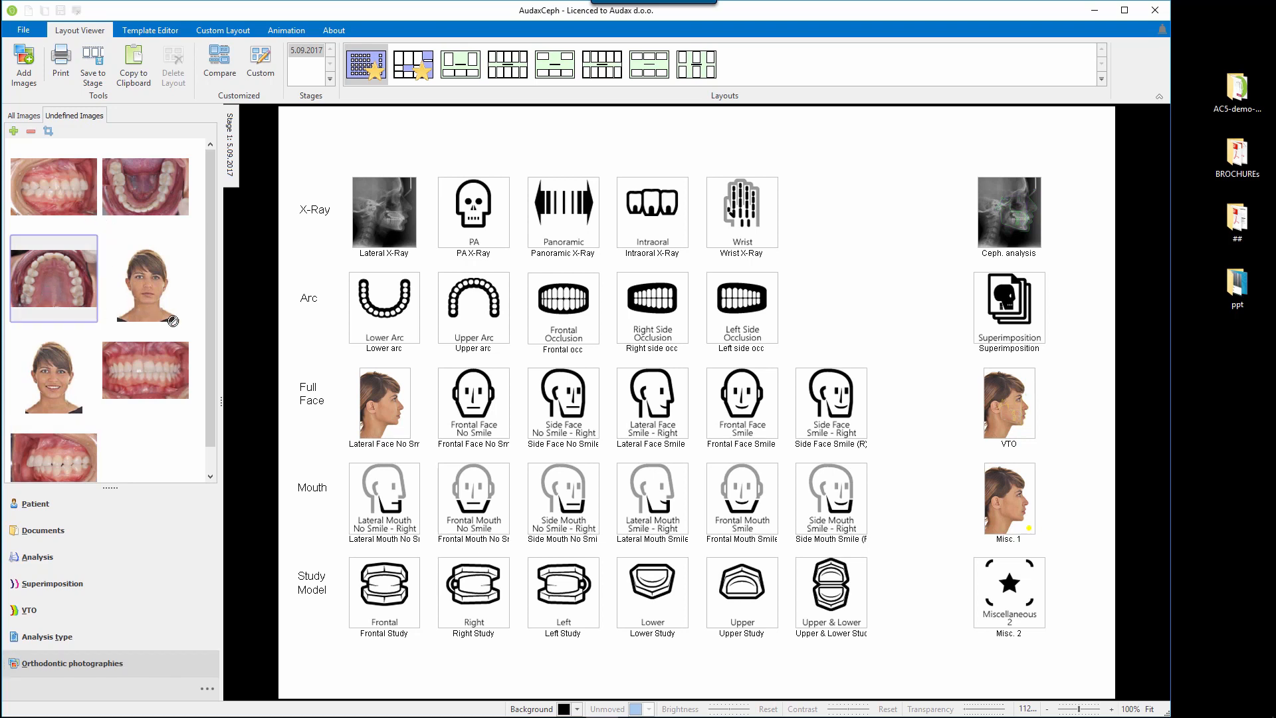
left_click(473, 312)
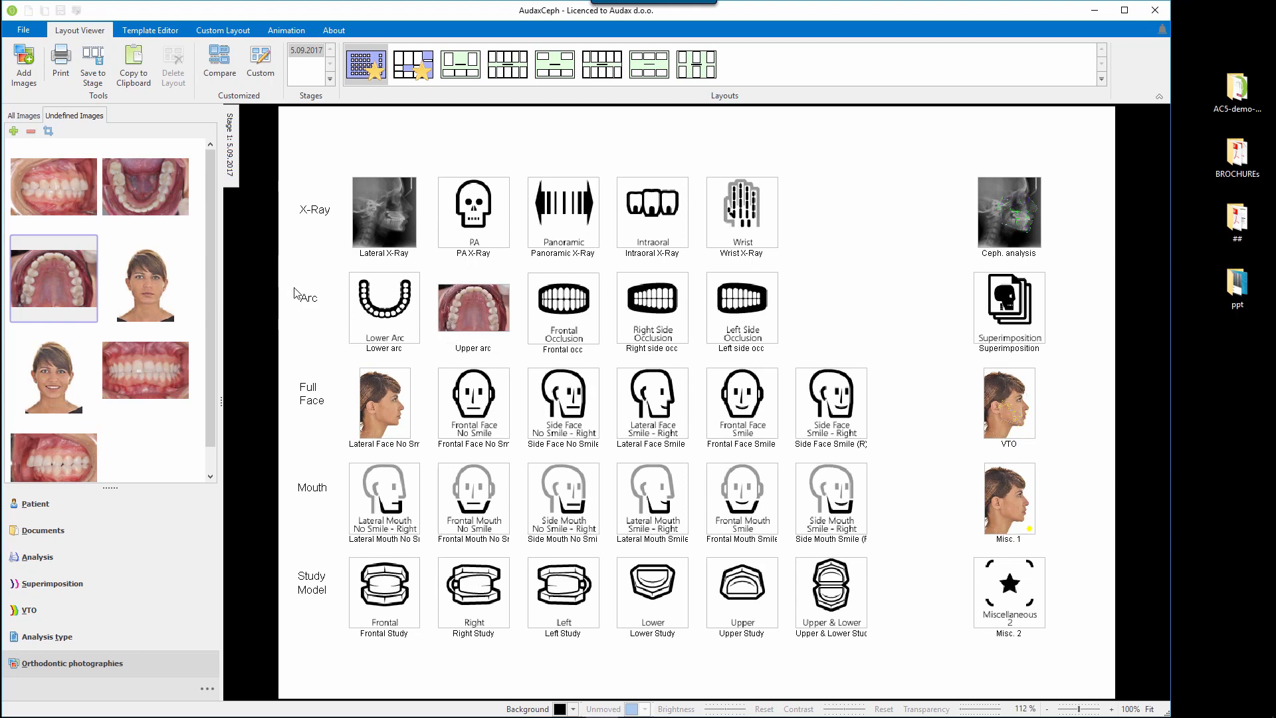
left_click(149, 188)
left_click(392, 314)
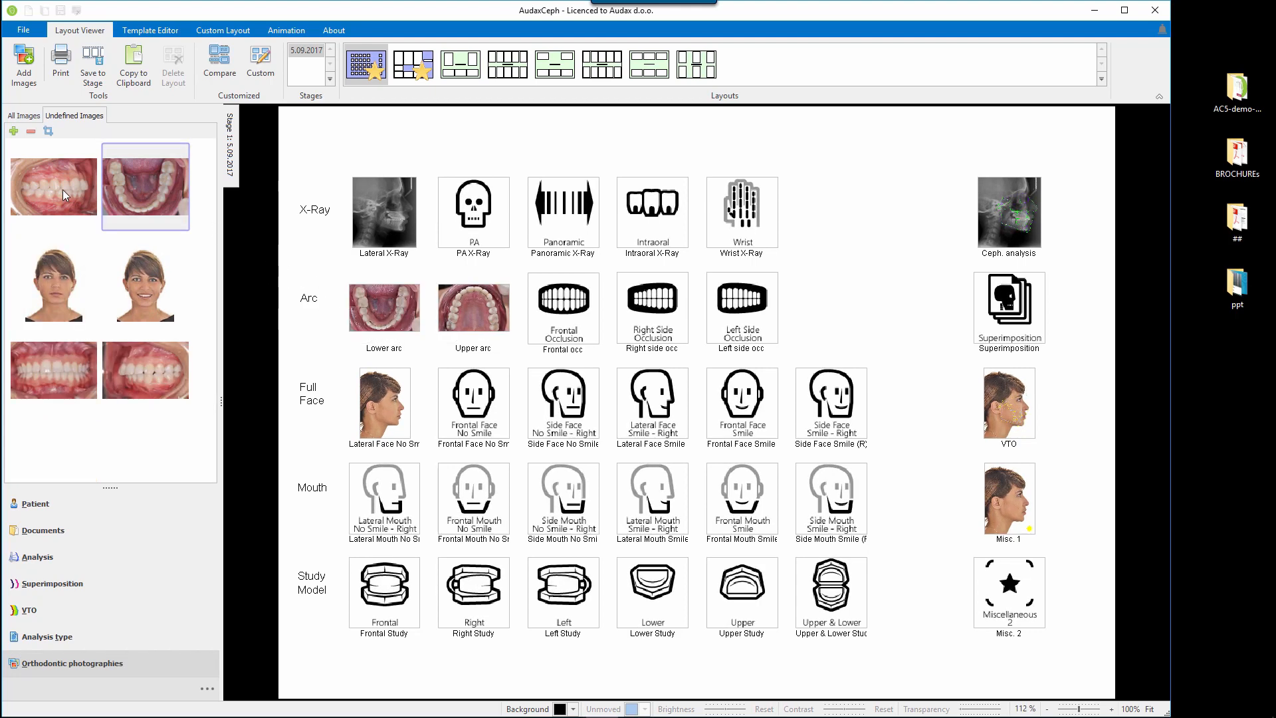
Step: Assign the remaining photos to the right side, frontal and left side occlusion placeholders and to Frontal Face No Smile and Frontal Face Smile
left_click(61, 194)
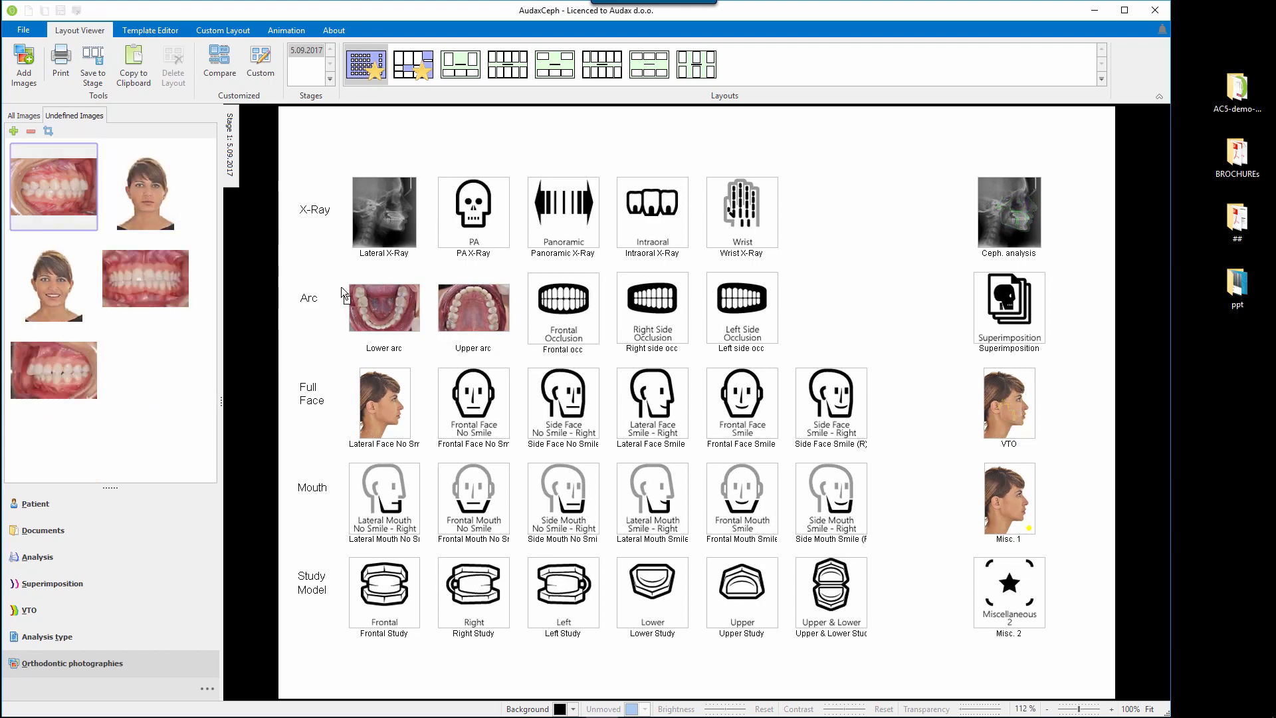
left_click(634, 318)
left_click_drag(57, 282, 565, 317)
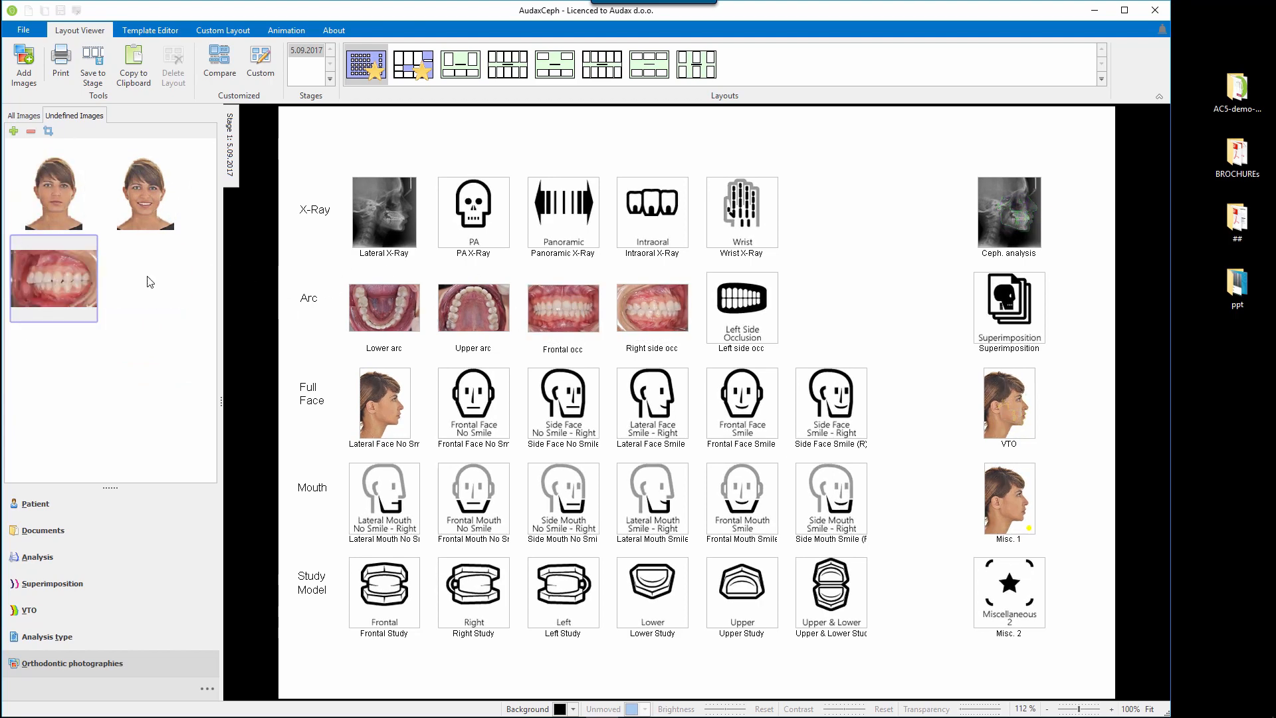
left_click_drag(67, 268, 735, 302)
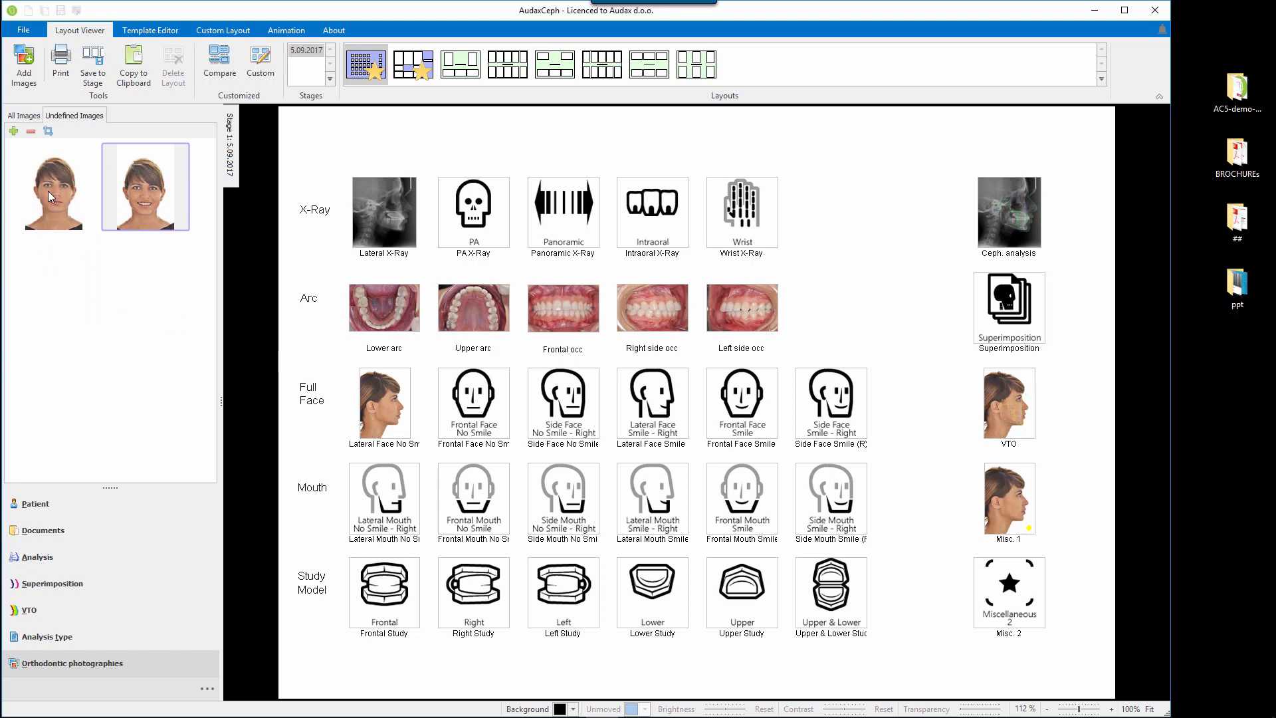
left_click_drag(54, 189, 477, 364)
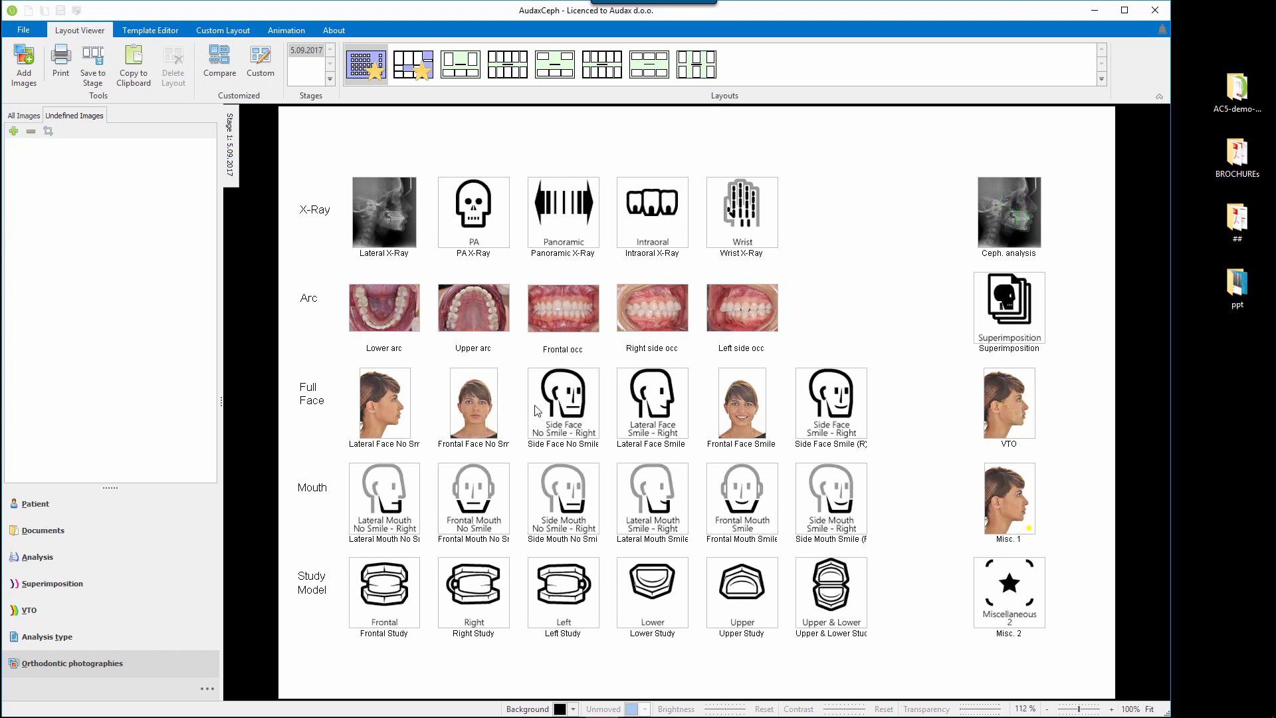
Step: Switch to the ABO layout and crop the profile photo at a 3:2 ratio, spanning the full image height and including the whole profile
left_click(425, 78)
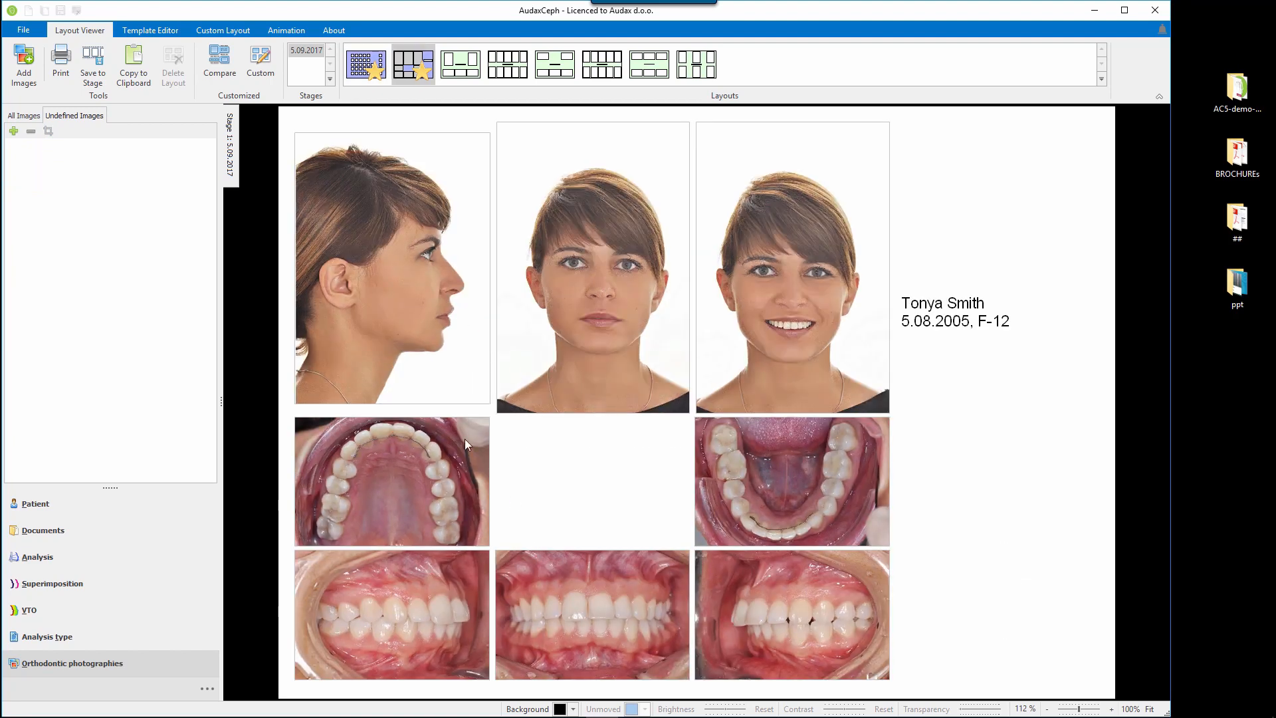
right_click(320, 238)
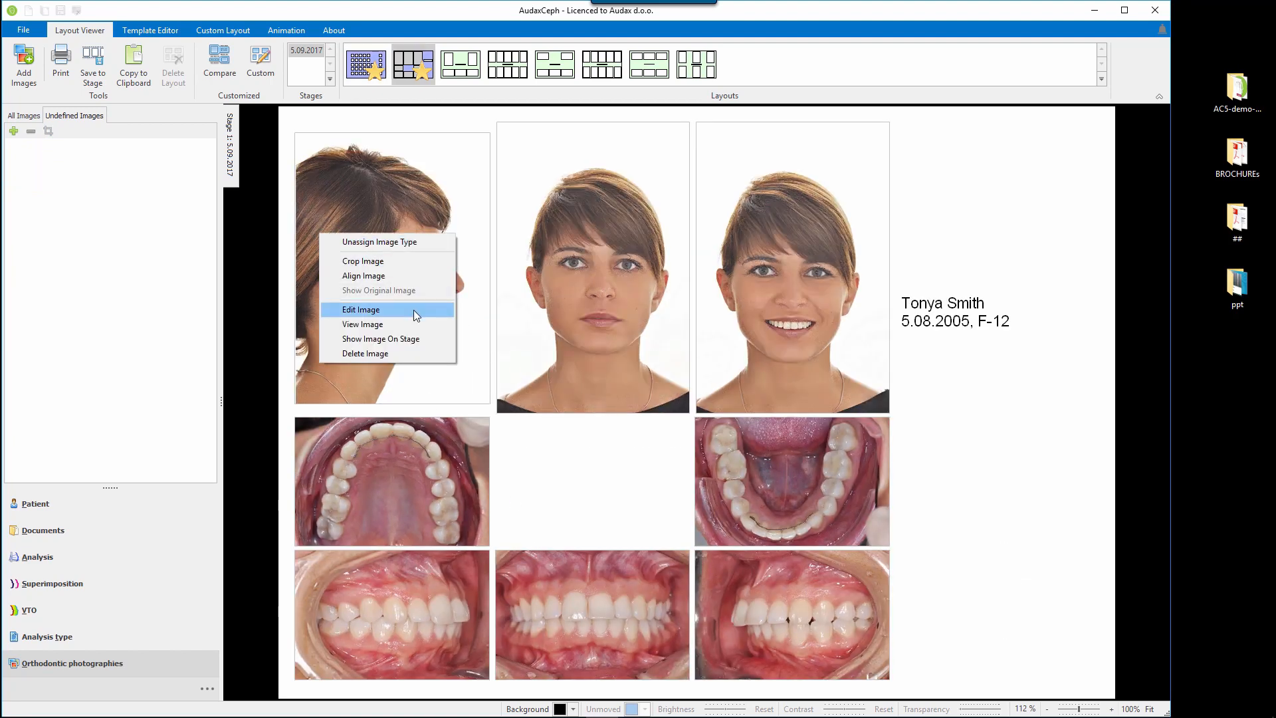
left_click(401, 262)
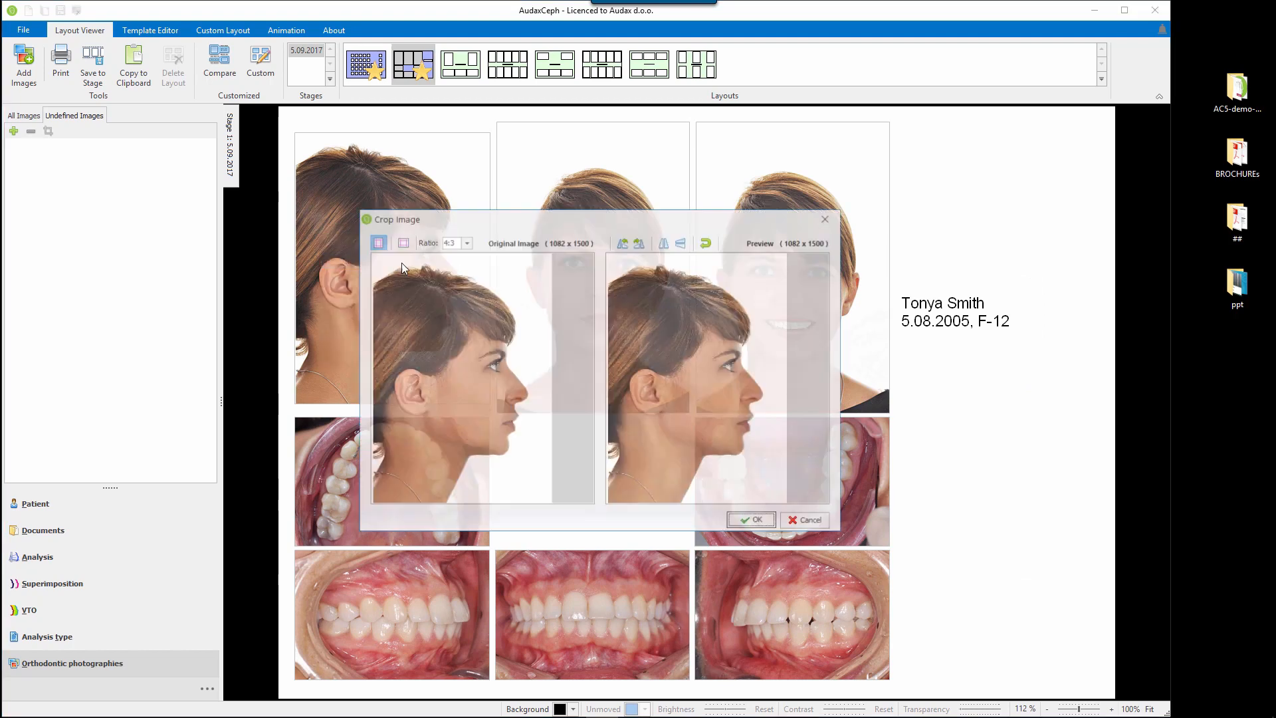
left_click(446, 244)
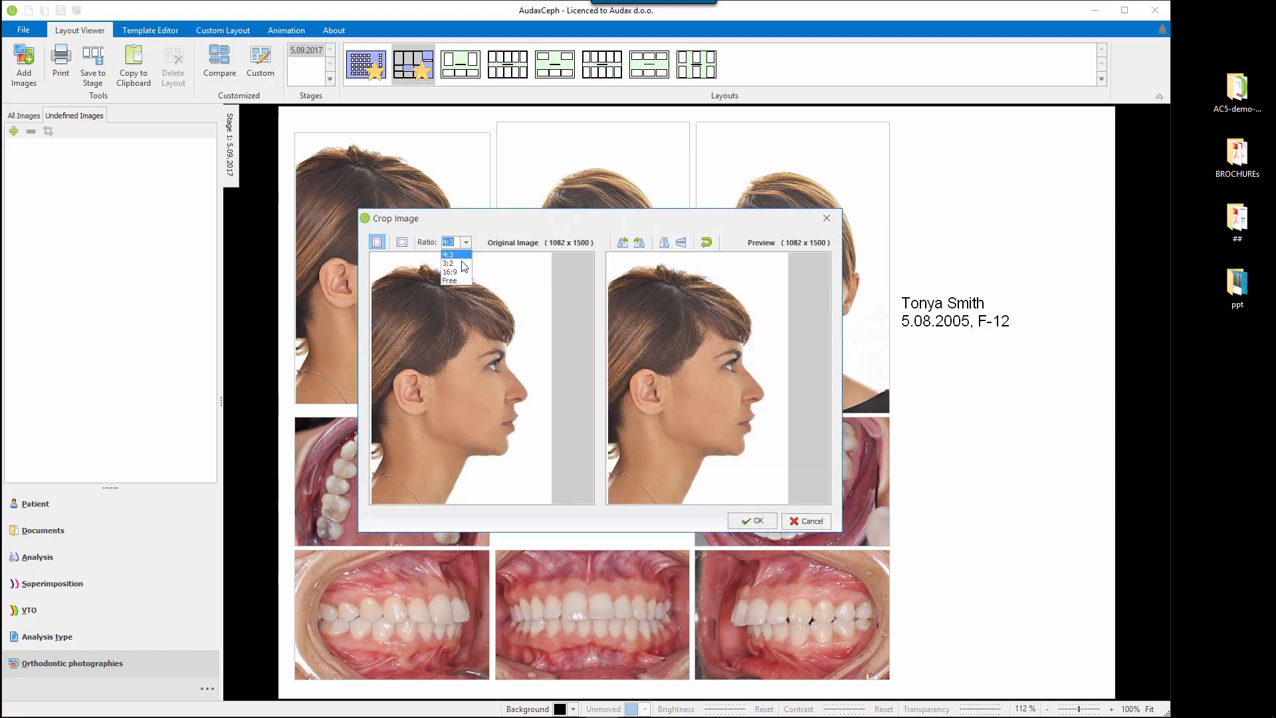
left_click(460, 264)
left_click_drag(390, 268, 535, 487)
left_click_drag(488, 410, 433, 343)
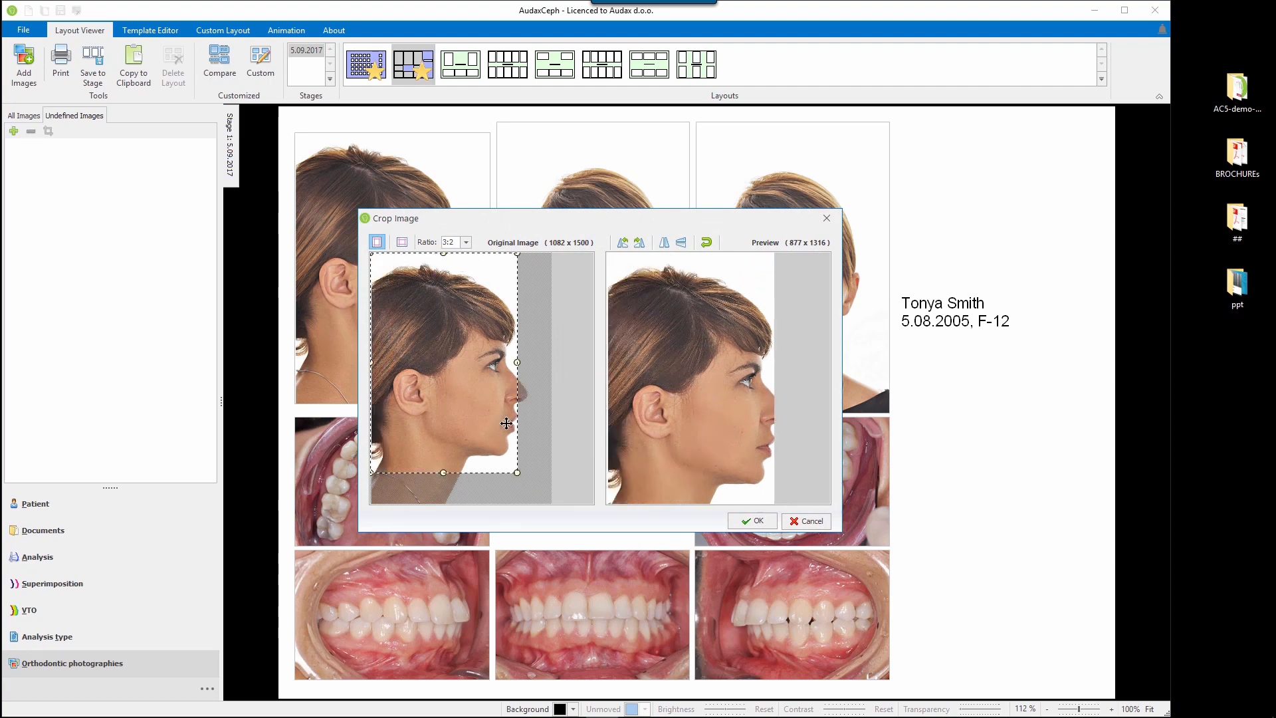
left_click_drag(517, 473, 577, 560)
left_click(752, 520)
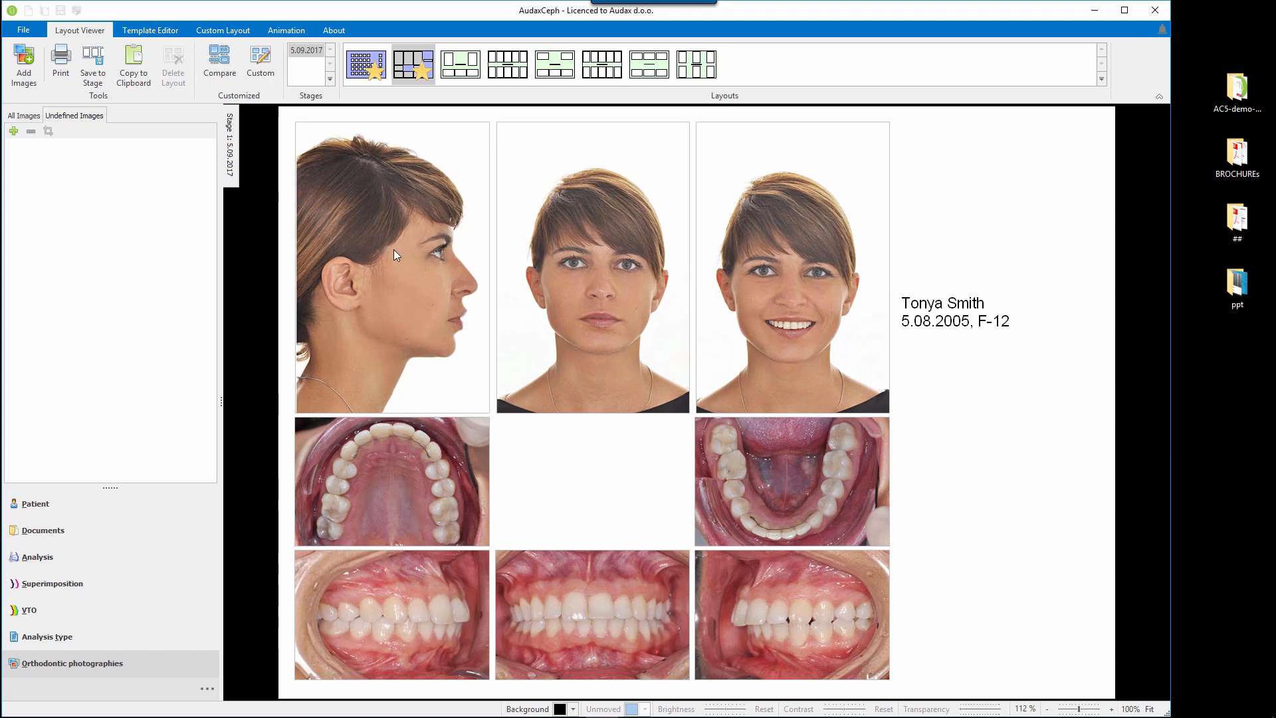
Step: Align the frontal no-smile photo to the profile photo as anchor, matching guide lines at head top and chin and centring the vertical line, and save
right_click(591, 264)
left_click(645, 308)
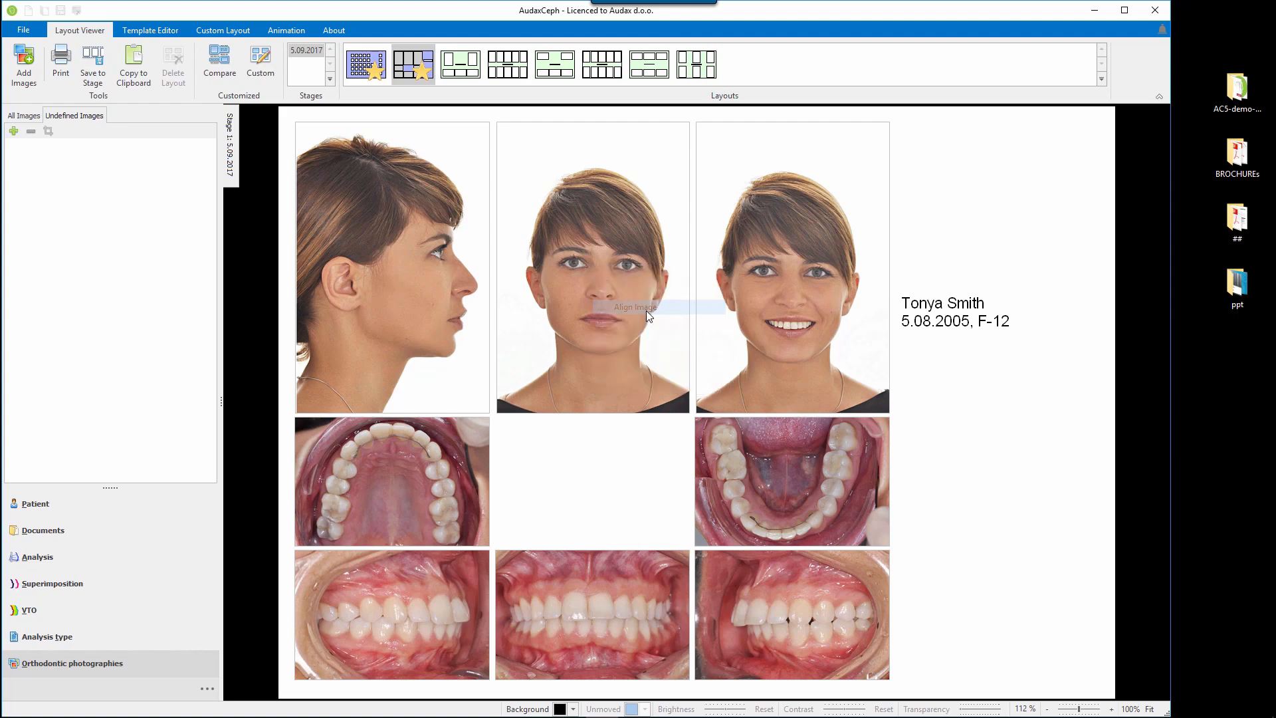
left_click(438, 262)
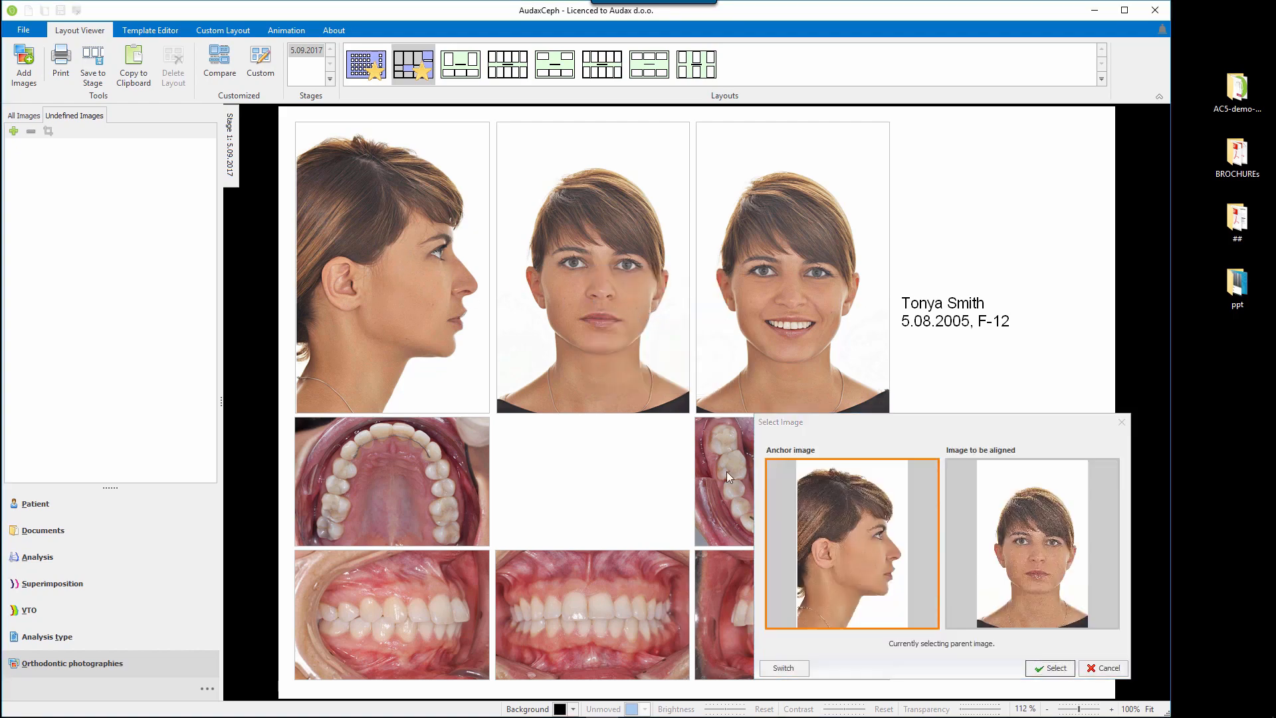
left_click(1049, 668)
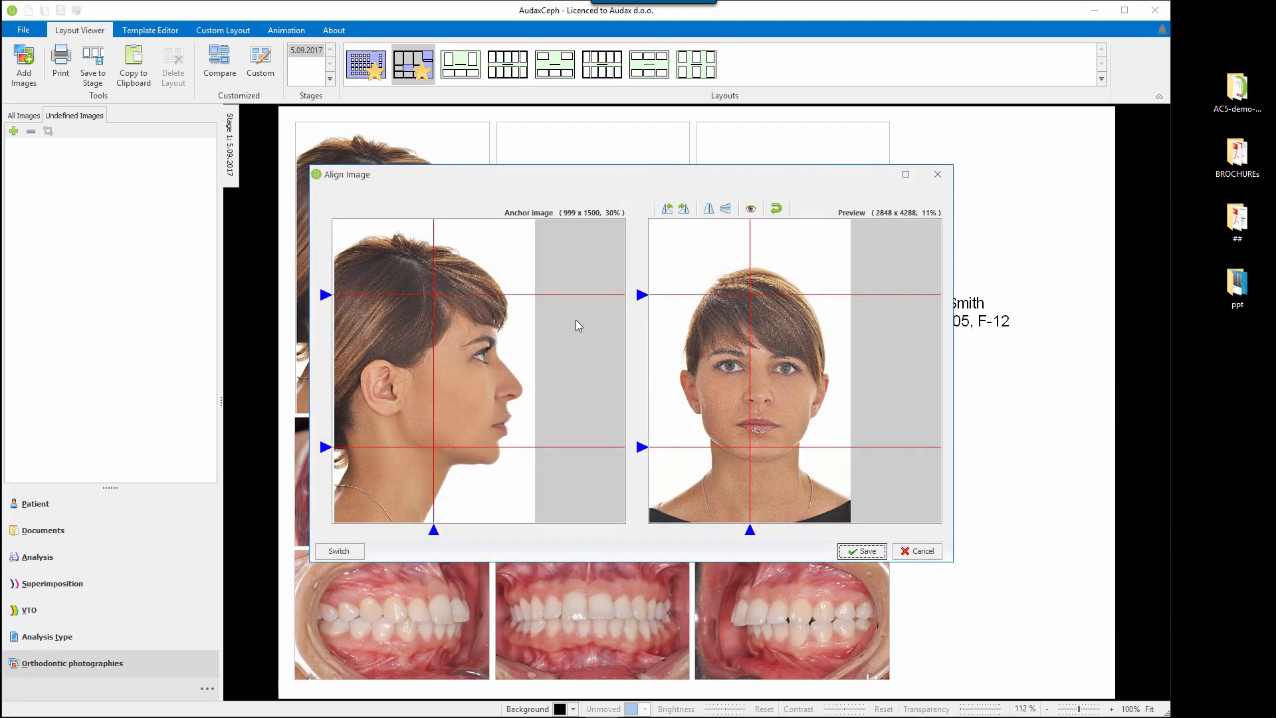
mouse_move(325, 294)
left_mouse_down()
mouse_move(326, 242)
mouse_move(310, 236)
left_mouse_up()
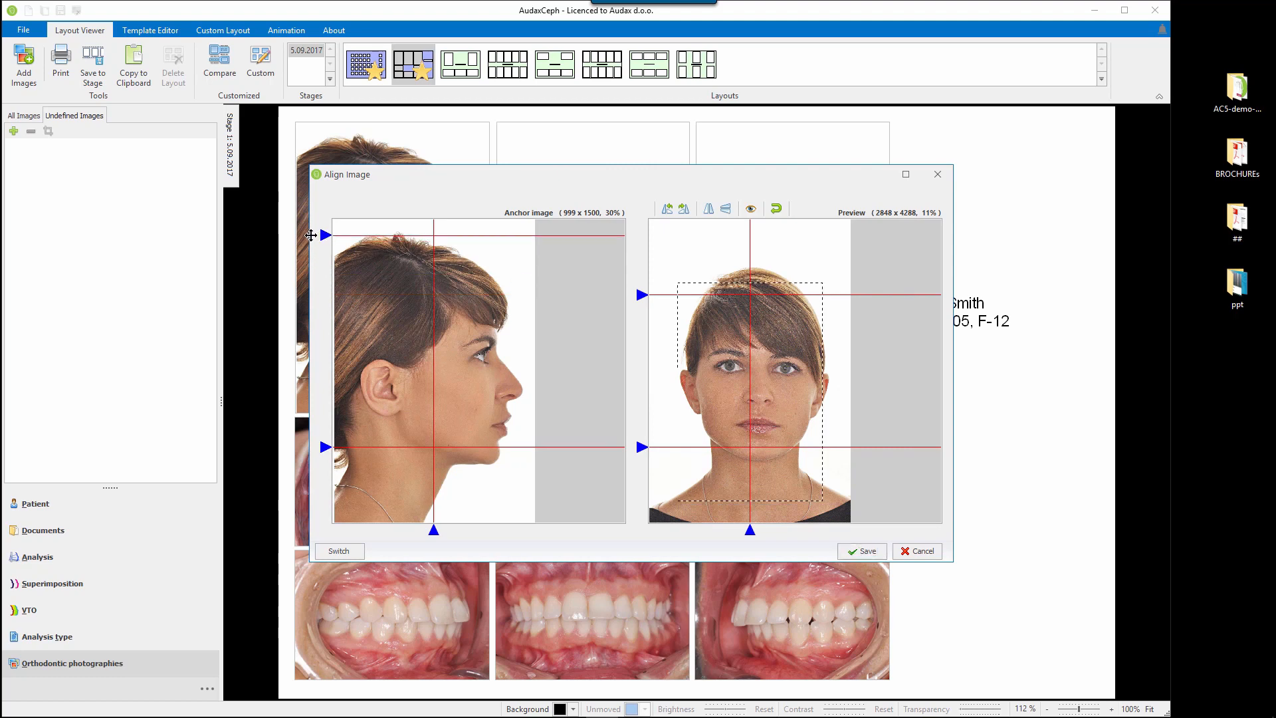
left_click_drag(323, 447, 328, 467)
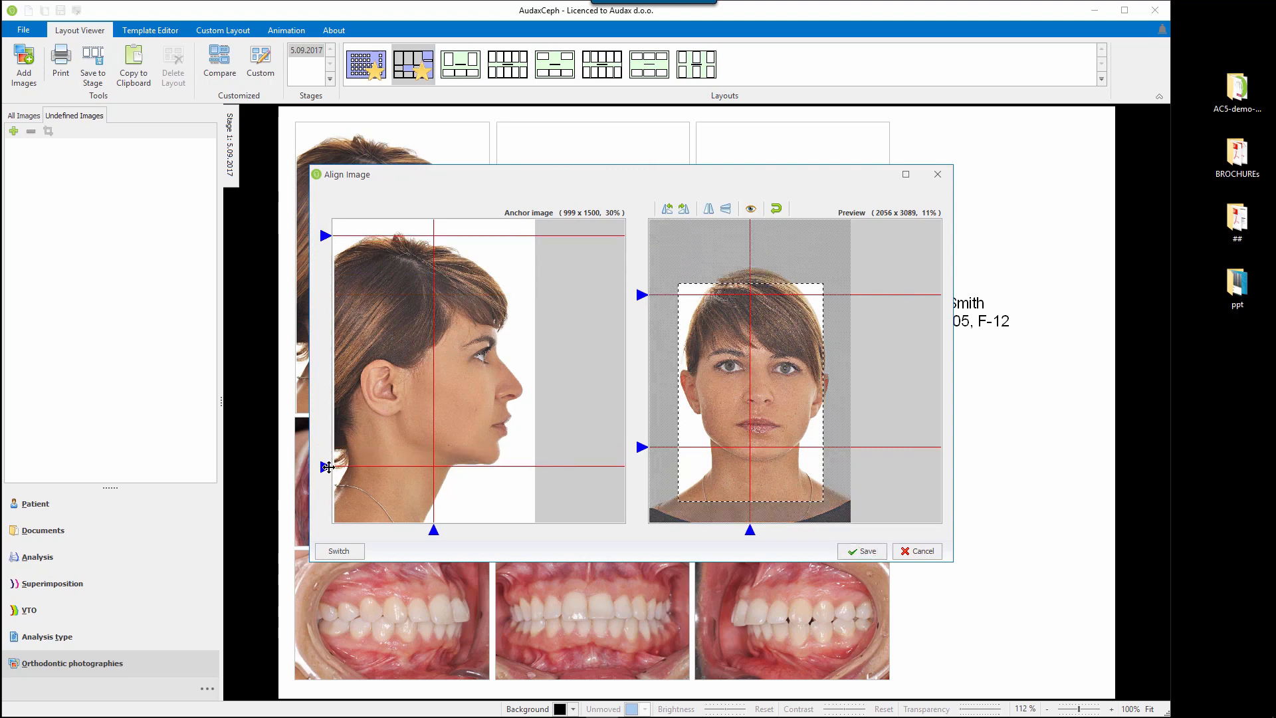
left_click_drag(641, 448, 642, 463)
left_click_drag(641, 294, 640, 267)
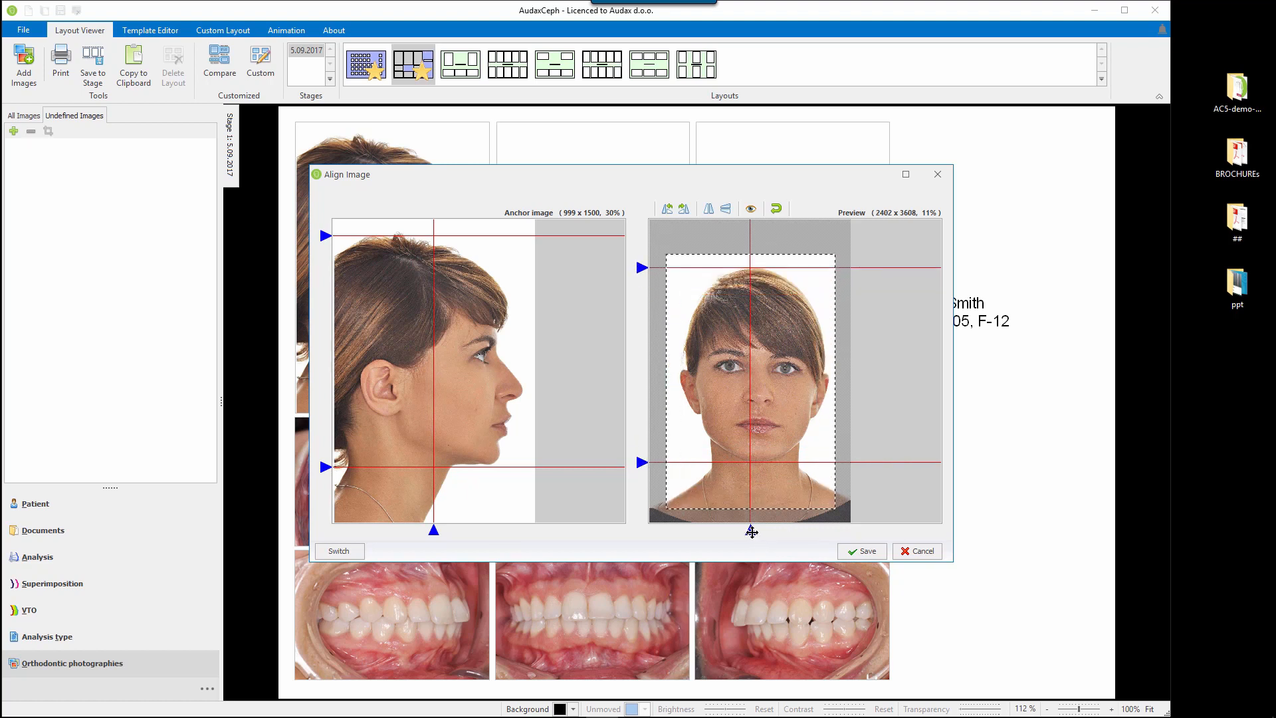
left_click_drag(751, 532, 755, 532)
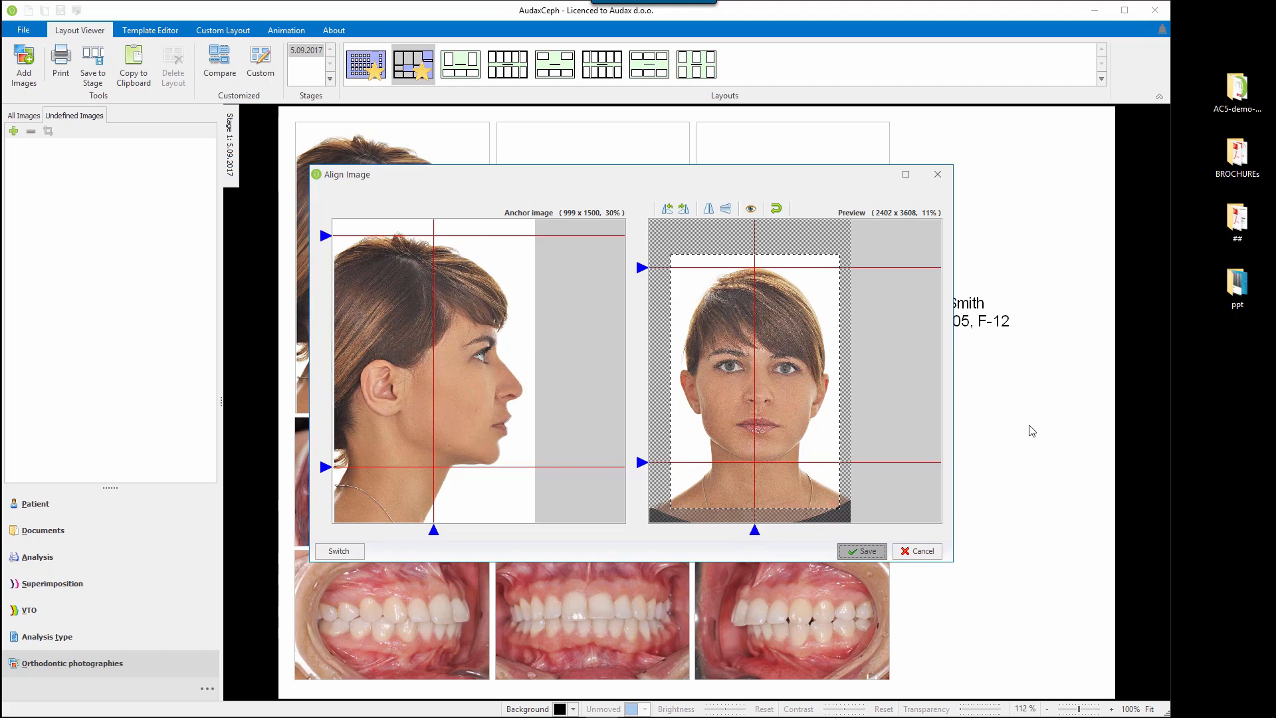
key("Return")
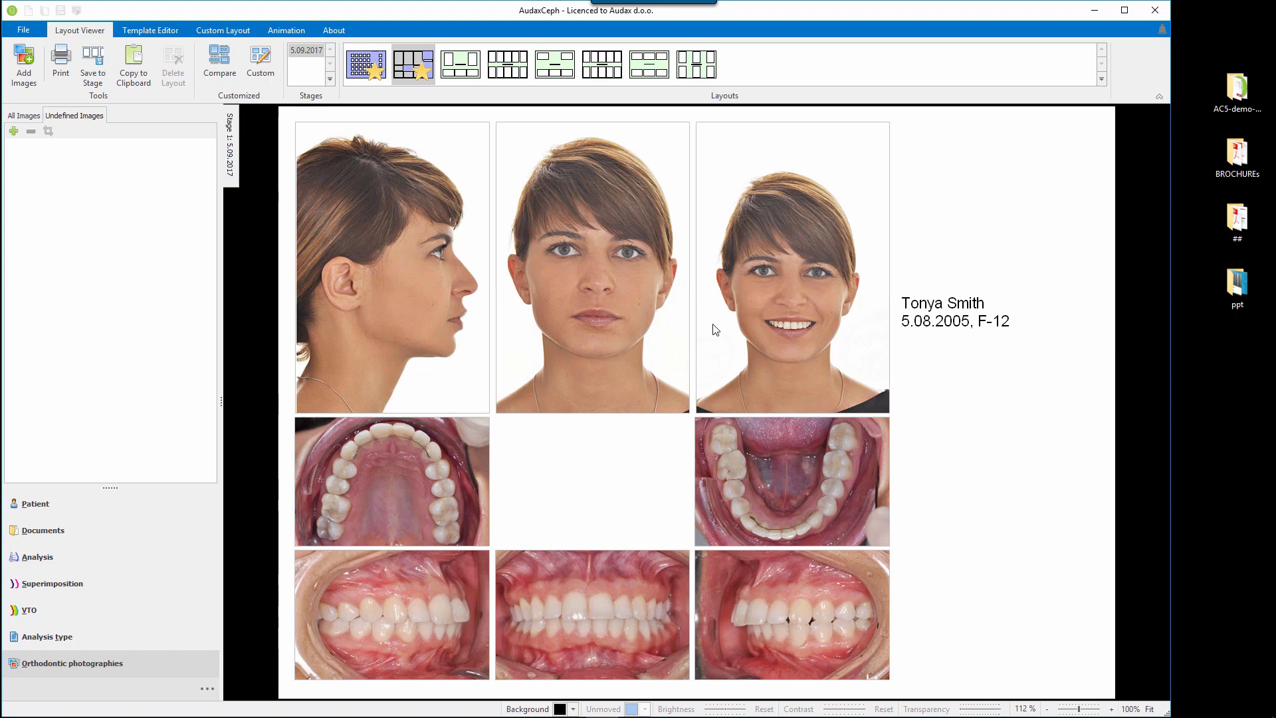
Step: Save the photo layout to the stage and copy the saved ABO document from the patient's documents to the clipboard
left_click(93, 65)
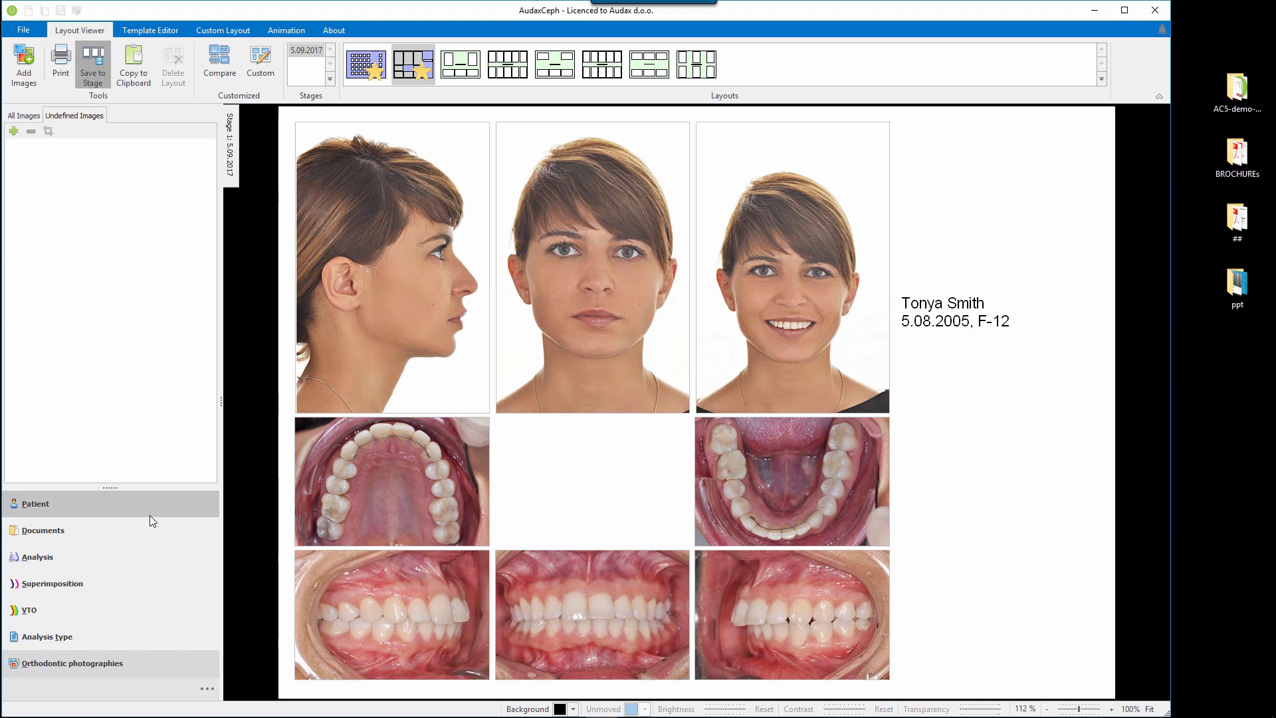
left_click(99, 530)
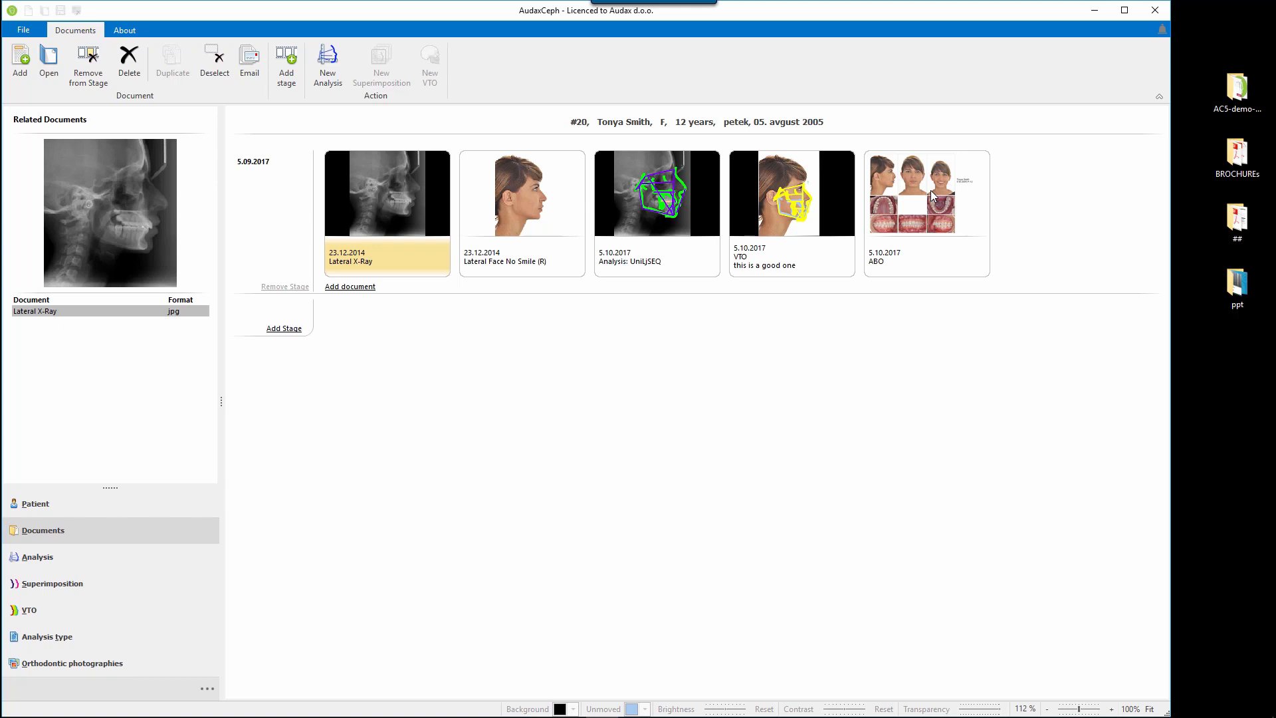
left_click(930, 190)
right_click(930, 190)
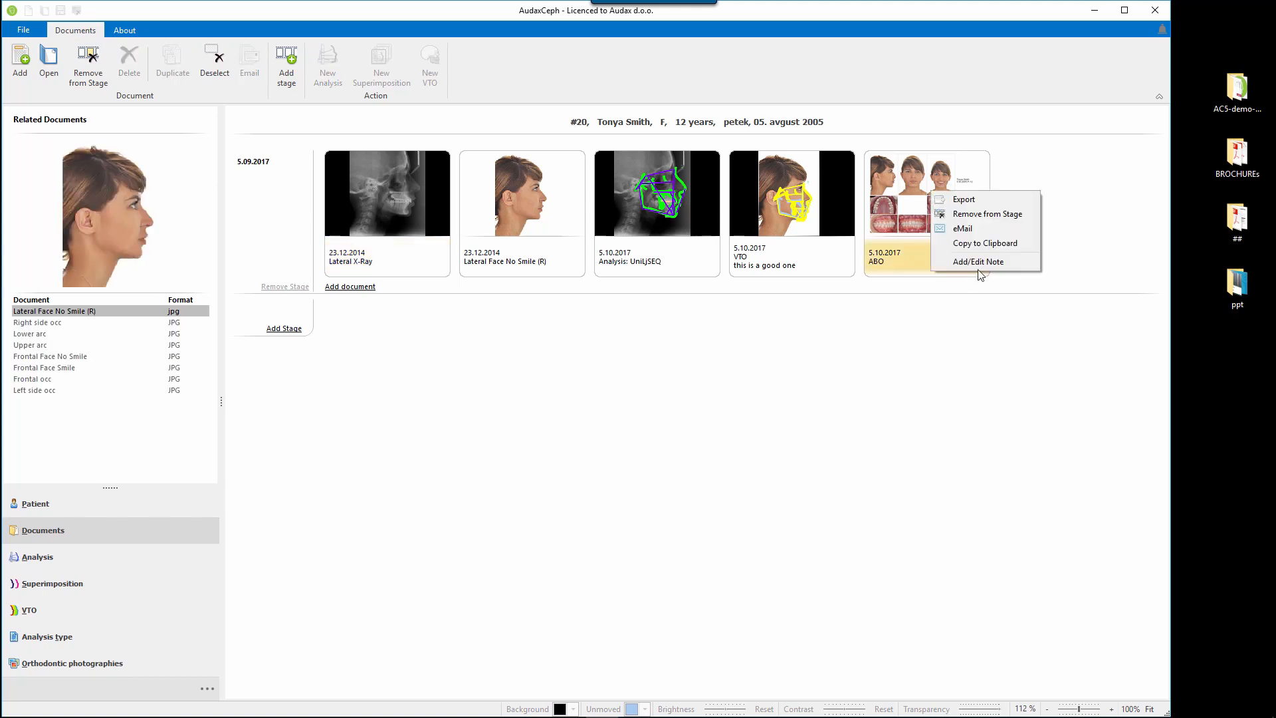
left_click(984, 246)
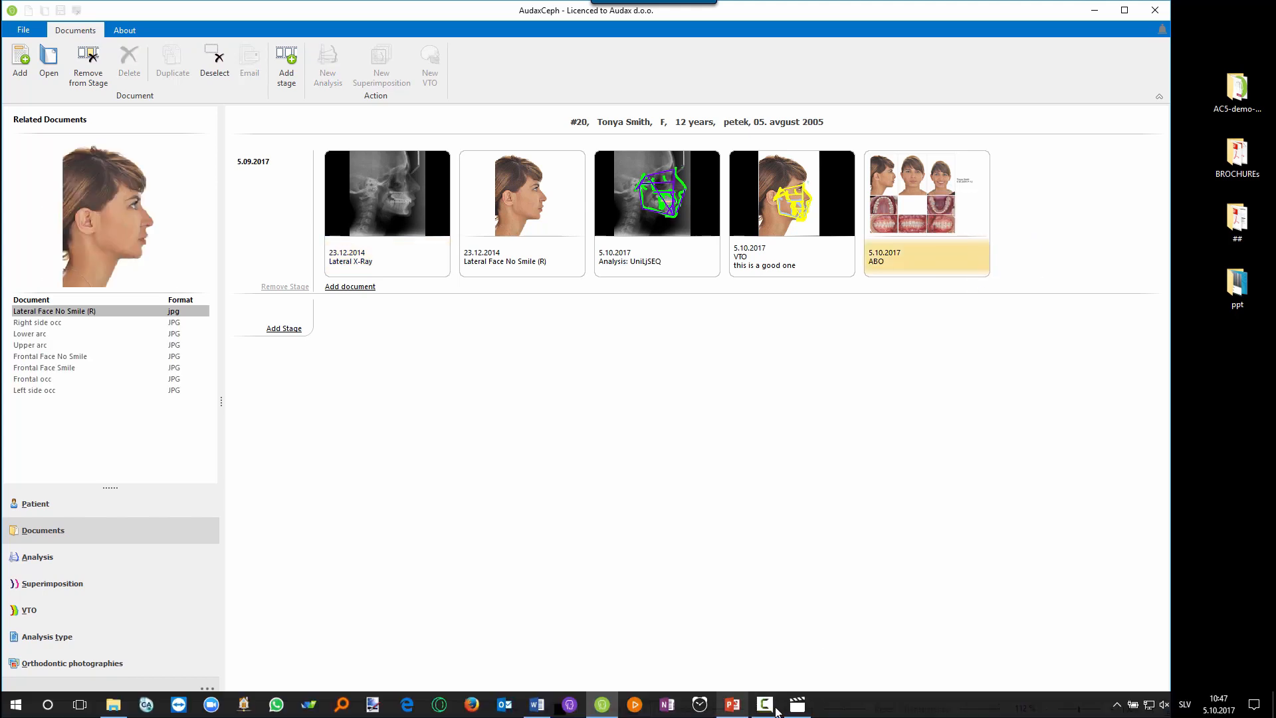
Step: Switch to PowerPoint, shrink the tracing picture on the slide, paste the photo layout, and resize and place it below the tracing
left_click(732, 705)
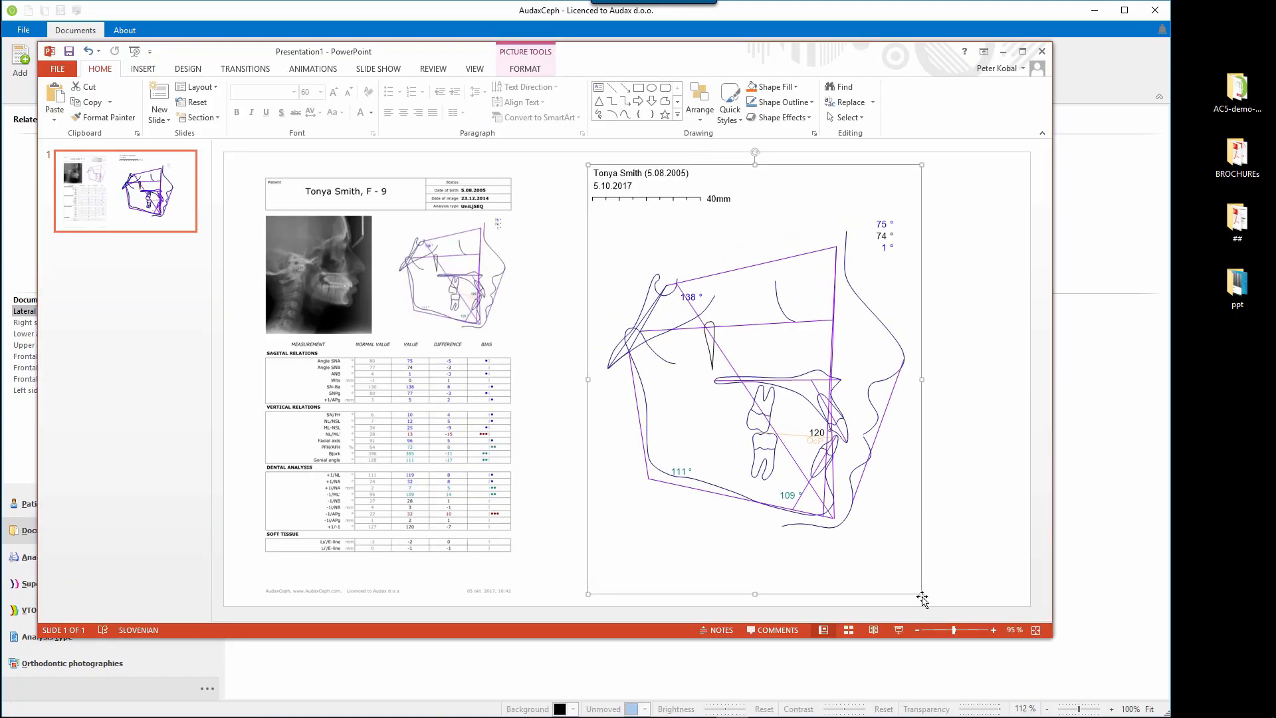
left_click_drag(923, 594, 770, 397)
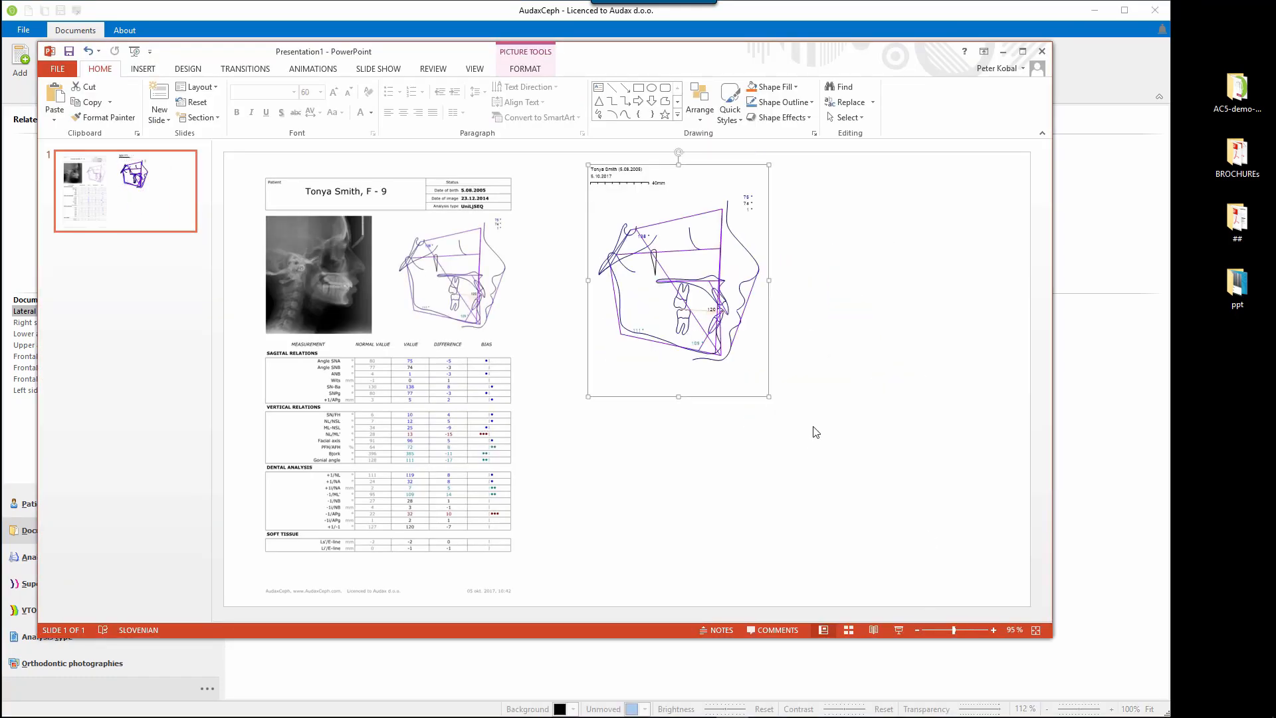
right_click(811, 427)
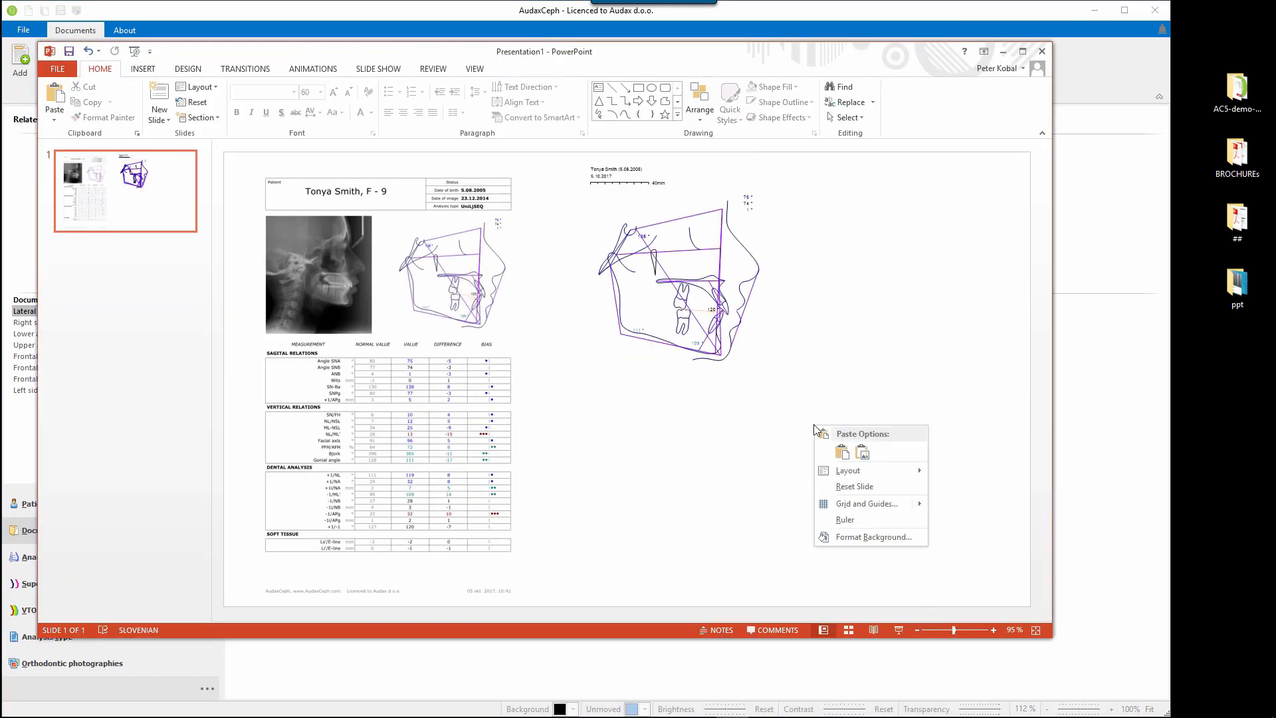
left_click(902, 291)
key("ctrl+v")
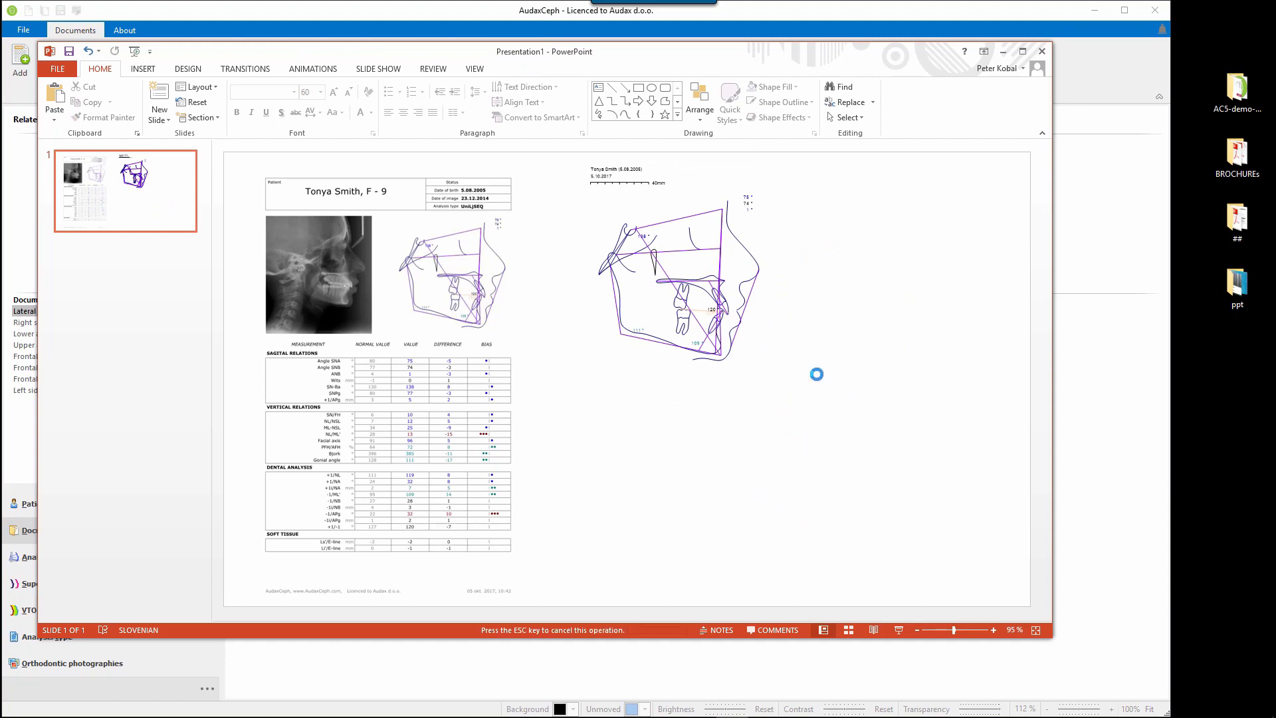
left_click_drag(305, 156, 694, 426)
mouse_move(763, 522)
left_mouse_down()
mouse_move(695, 469)
mouse_move(687, 478)
left_mouse_up()
left_click(1008, 276)
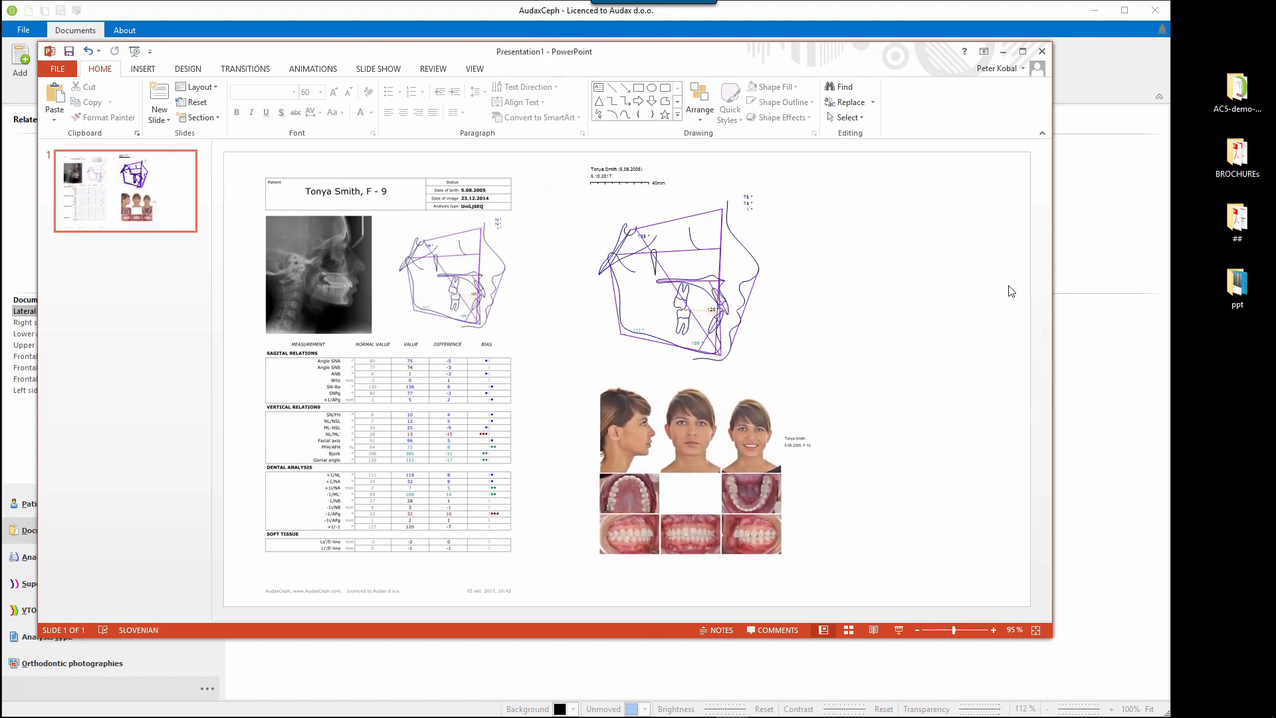
Step: Return to AudaxCeph and open the sixth patient in the patient list
left_click(1036, 4)
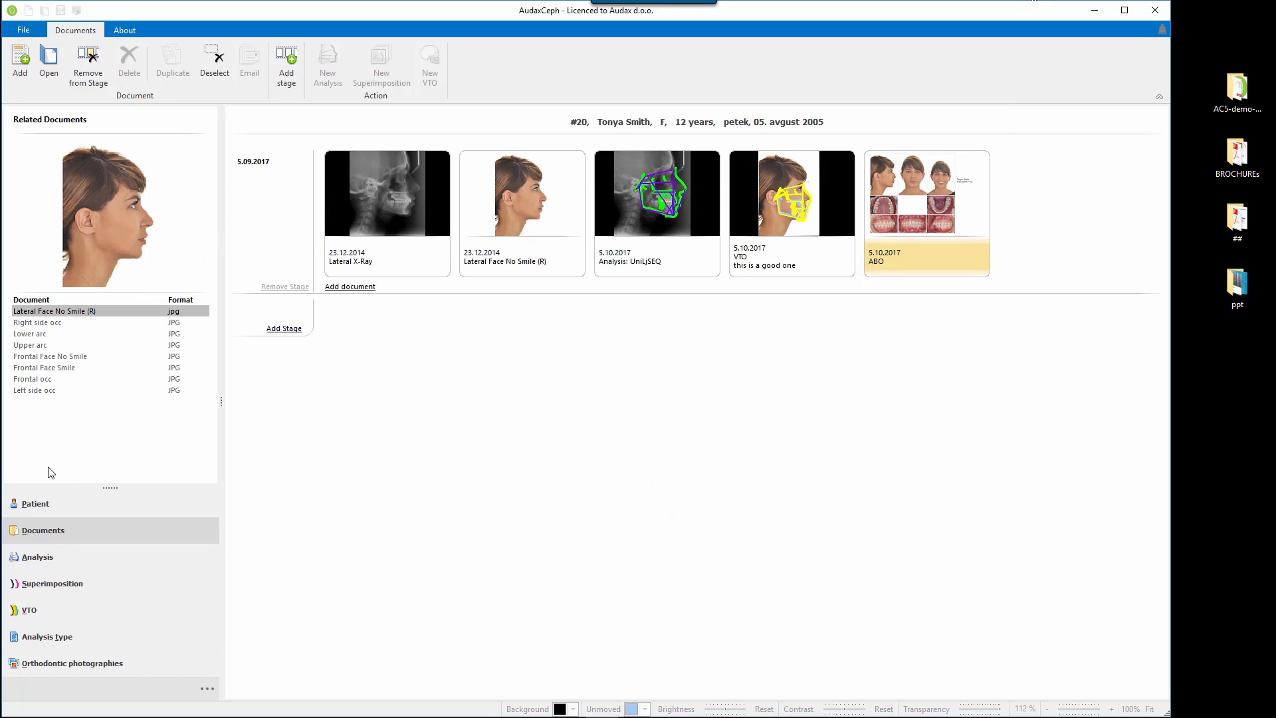
left_click(69, 506)
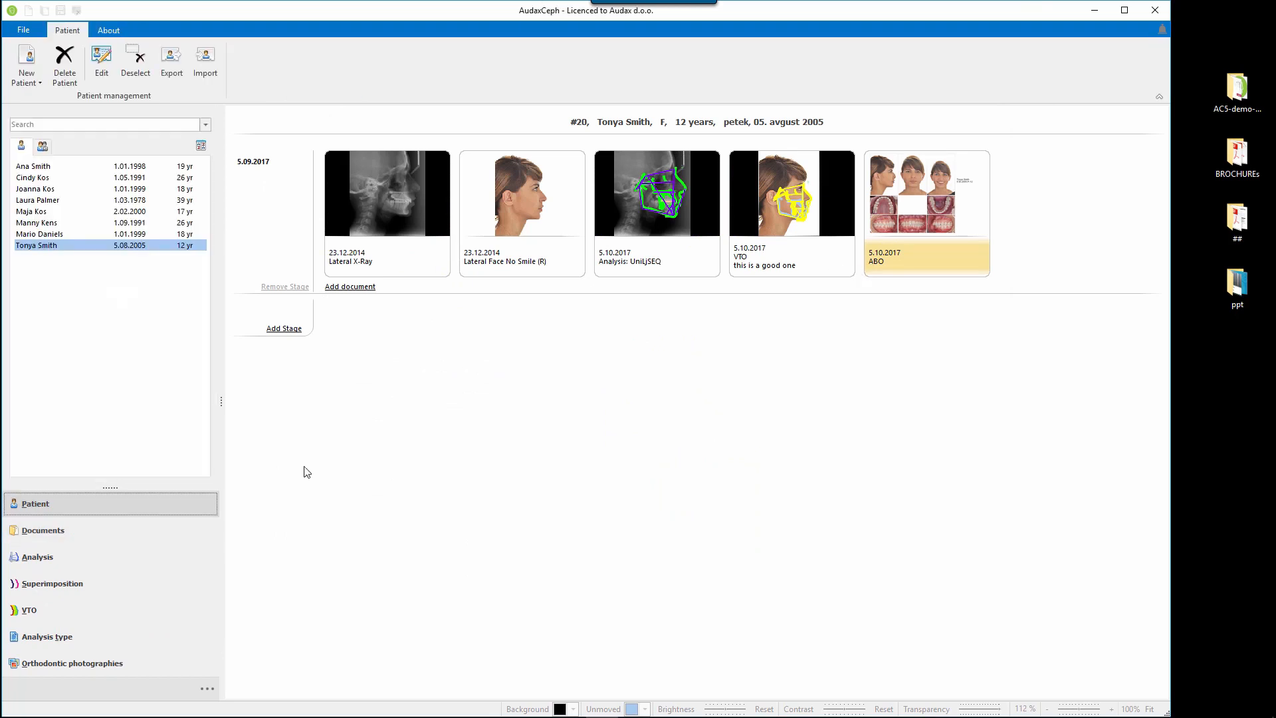
left_click(42, 222)
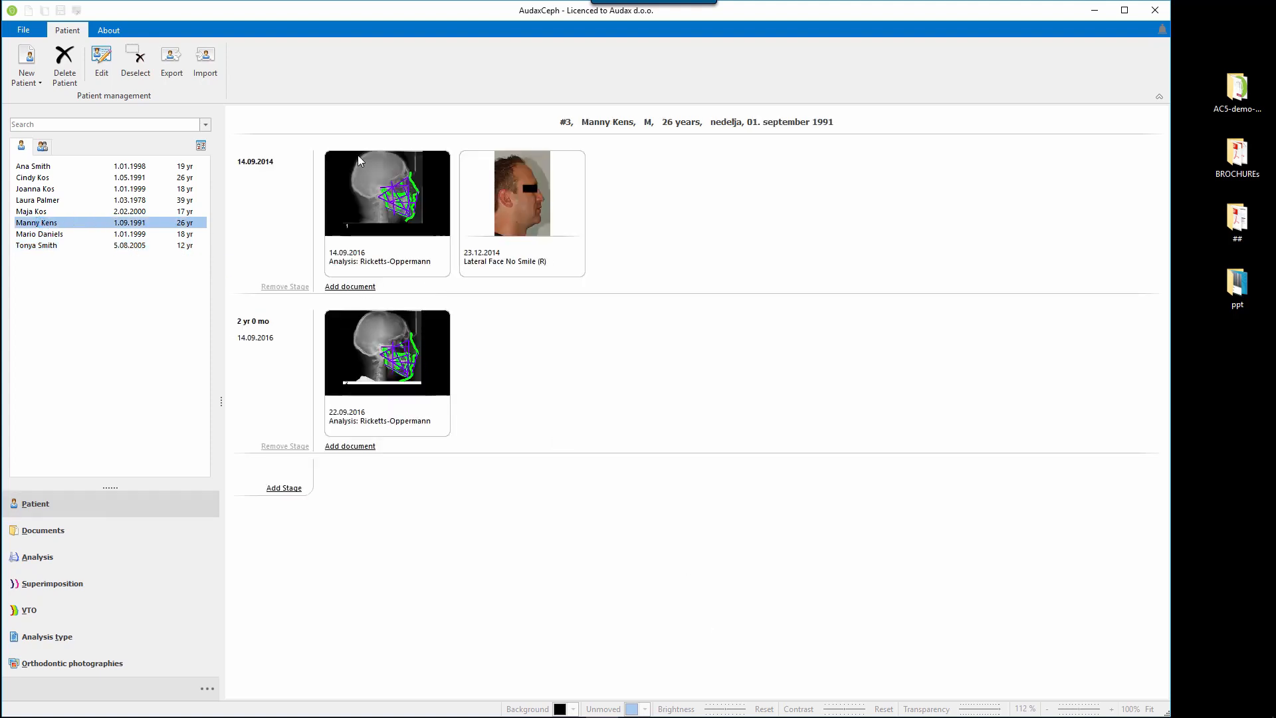
Step: Select the 22.09.2016 Ricketts-Oppermann analysis in the second stage for superimposition with the first stage's analysis
left_click(398, 358)
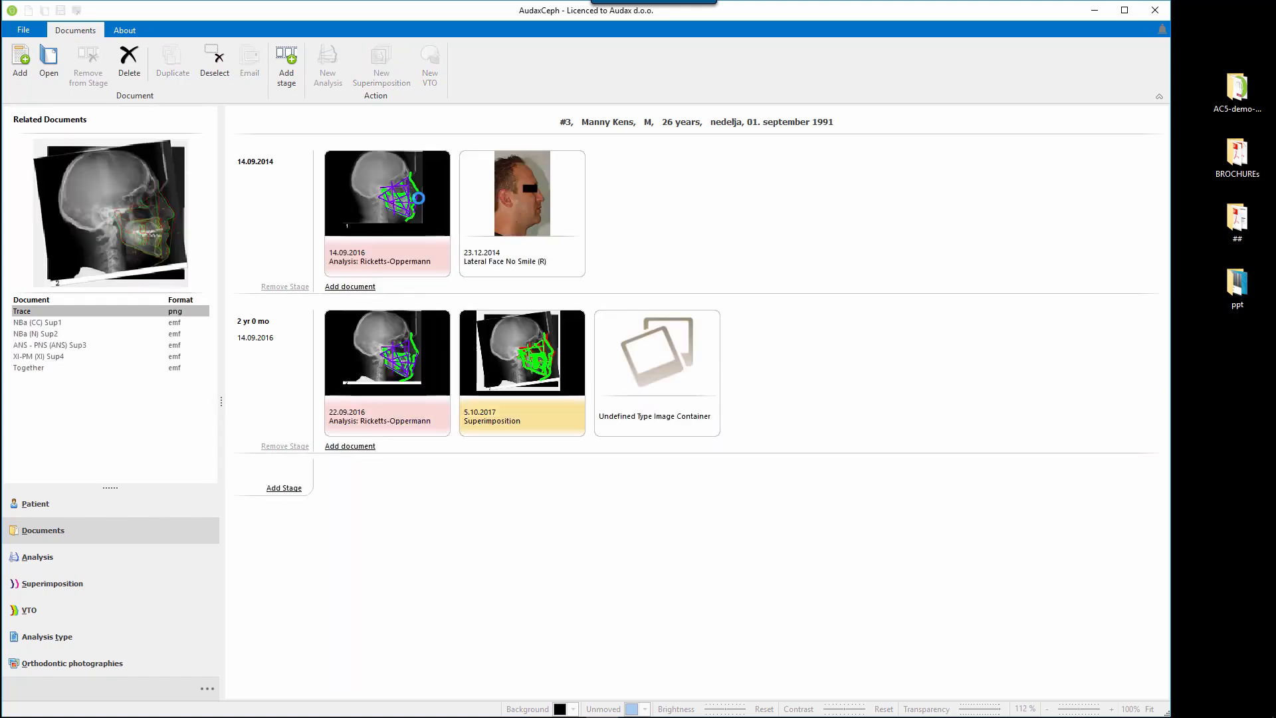
Step: View the superimposition's related documents in turn: NBa (CC) Sup1, NBa (N) Sup2, ANS - PNS (ANS) Sup3, XI-PM (XI) Sup4 and Together
left_click(43, 324)
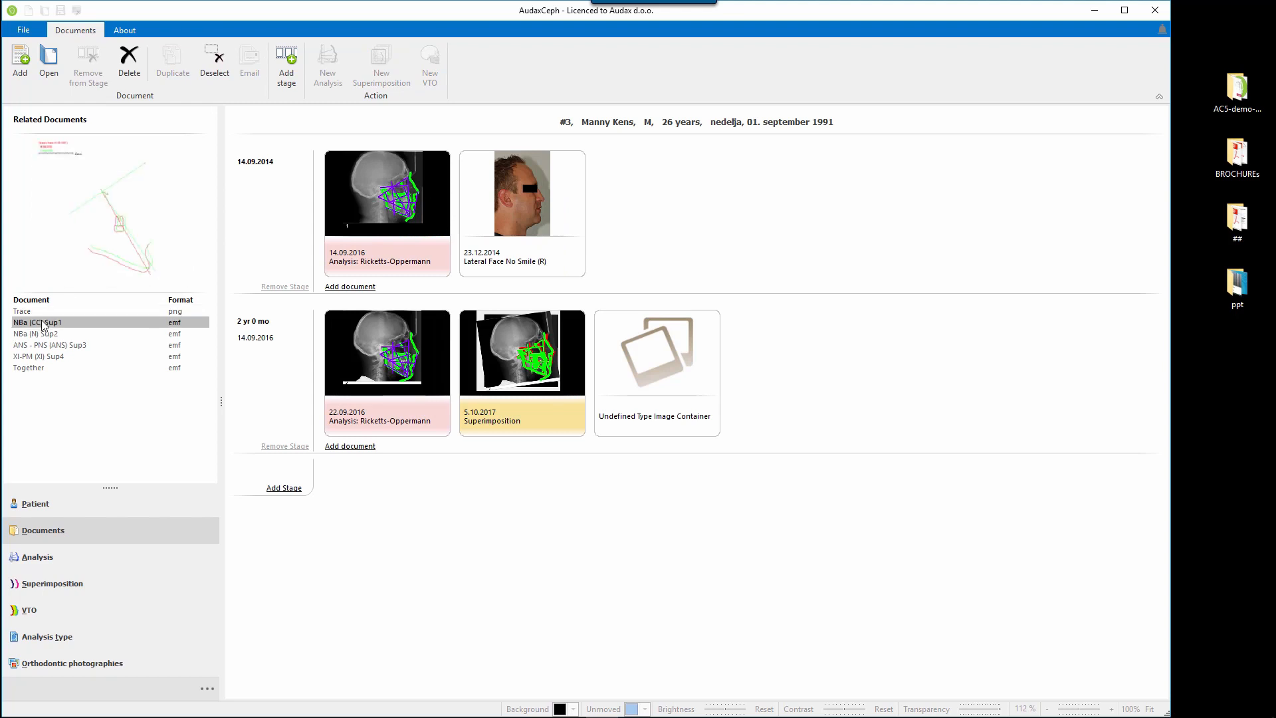
double_click(44, 323)
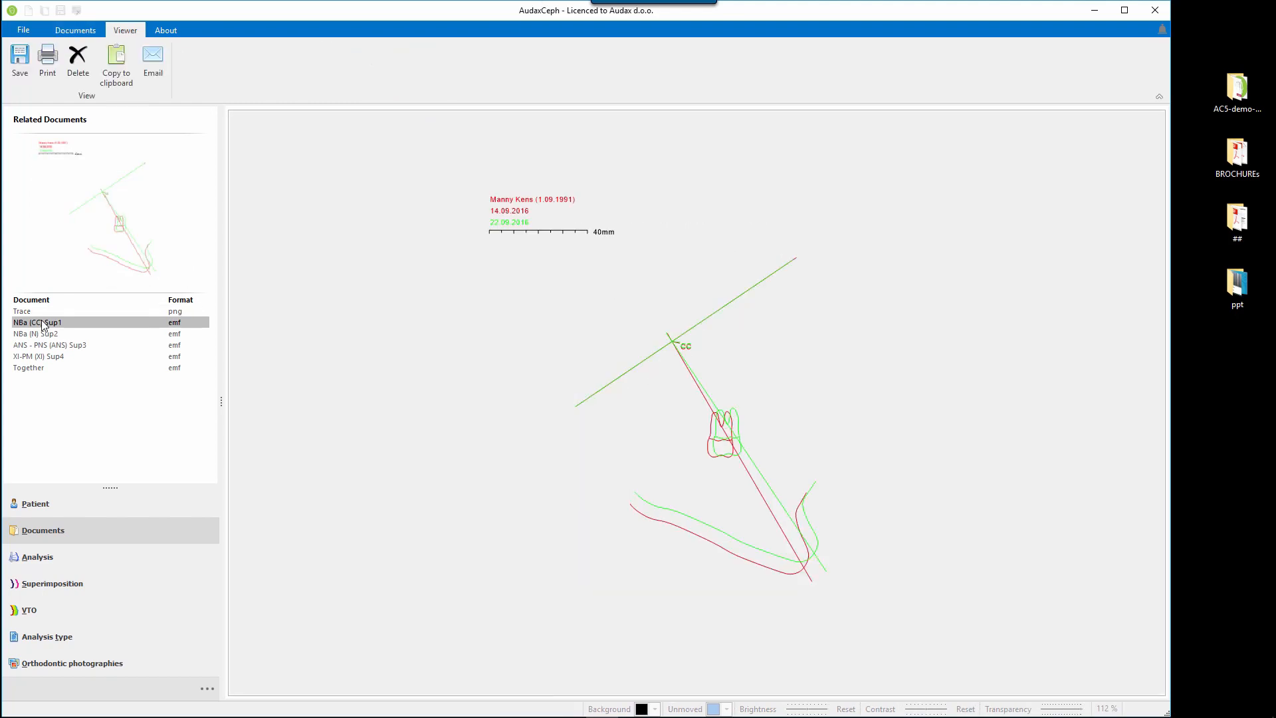
left_click(48, 334)
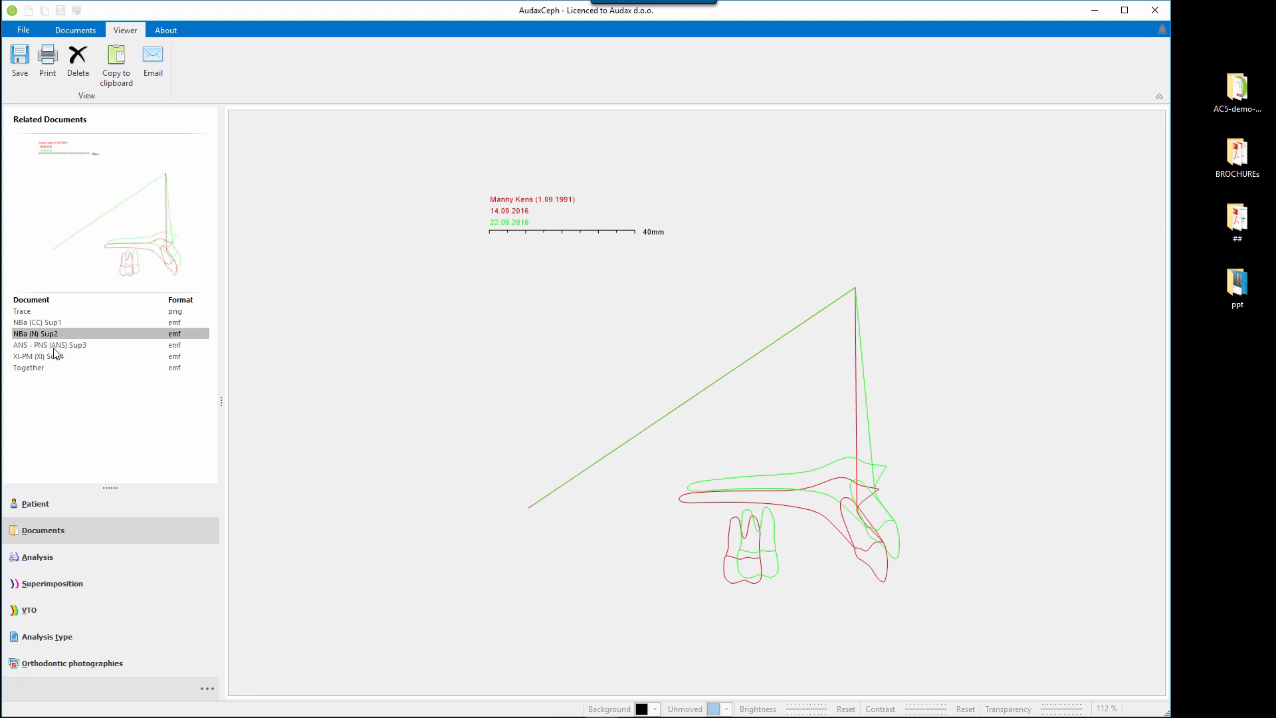
left_click(55, 348)
left_click(54, 359)
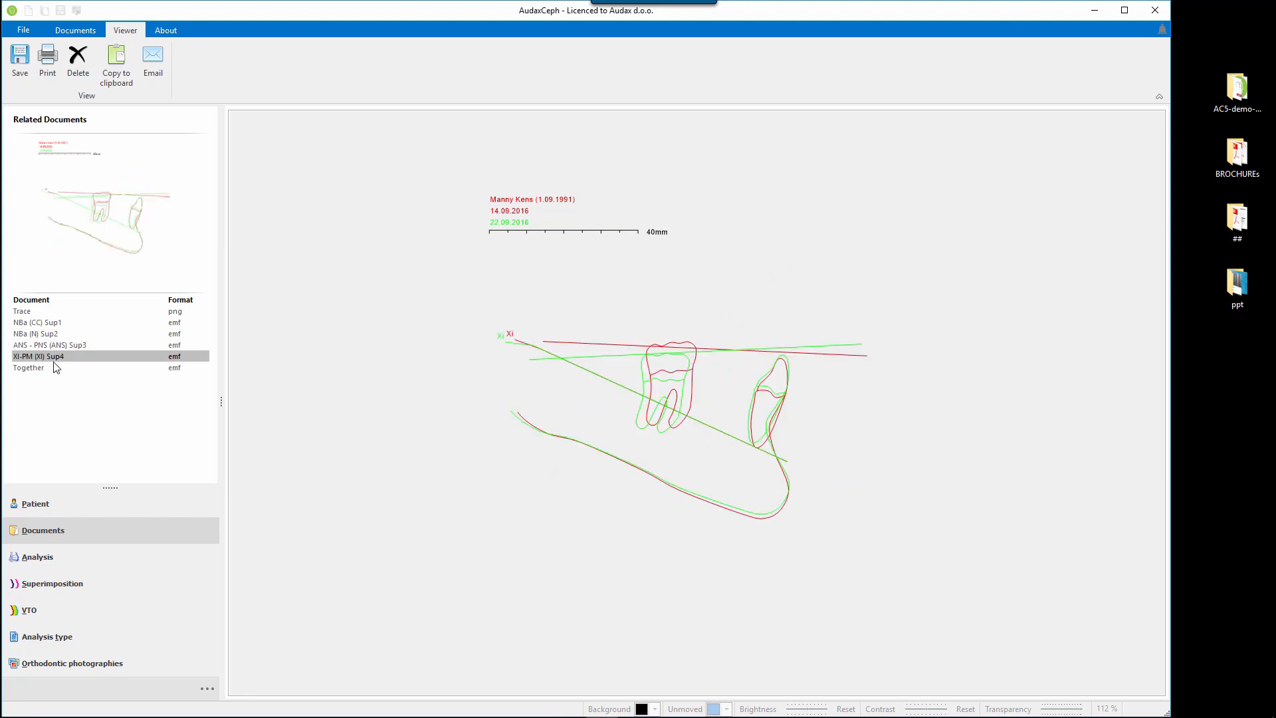
left_click(37, 369)
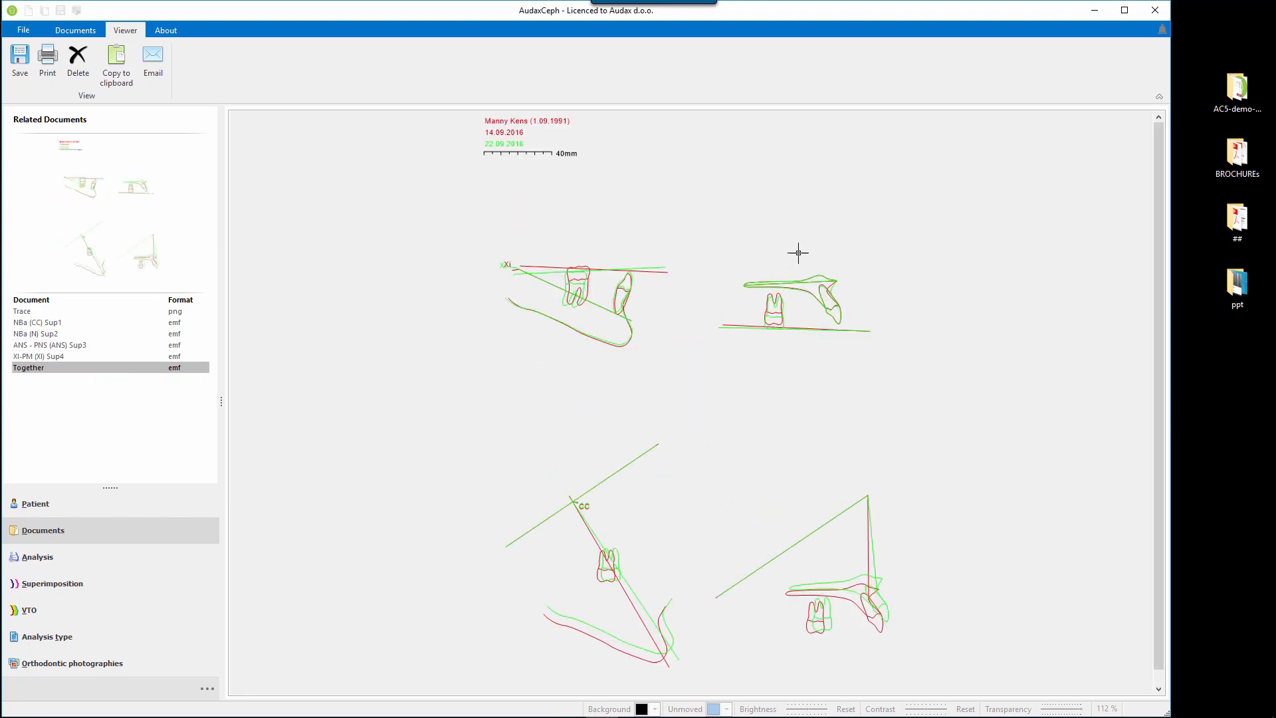